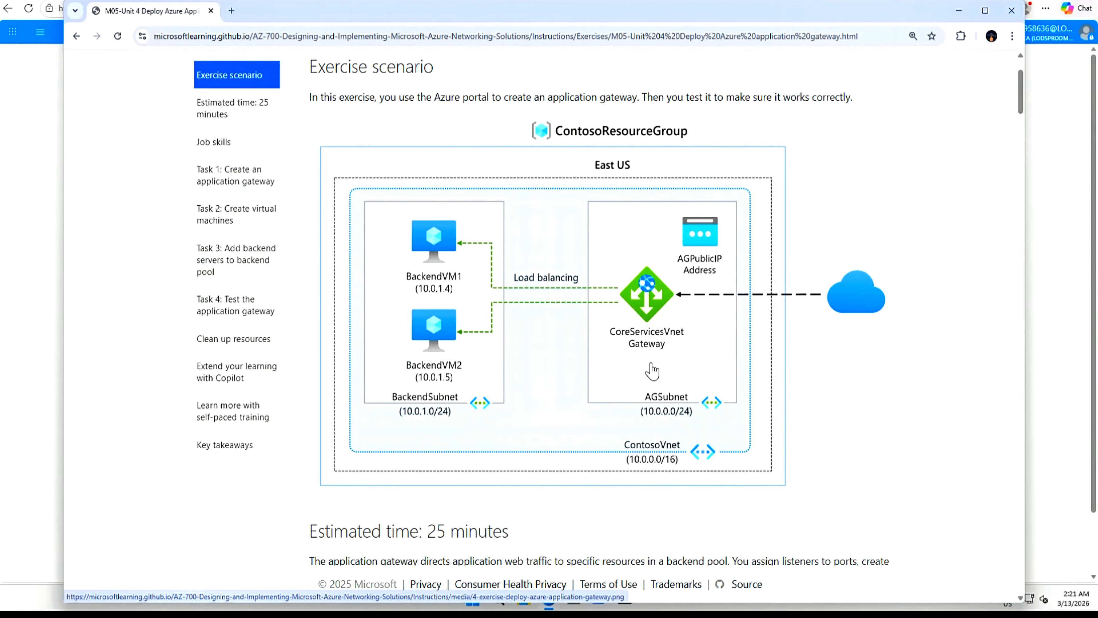
Drag the lab instructions window aside to reveal the Azure portal home page.
left_click_drag(769, 20, 1097, 19)
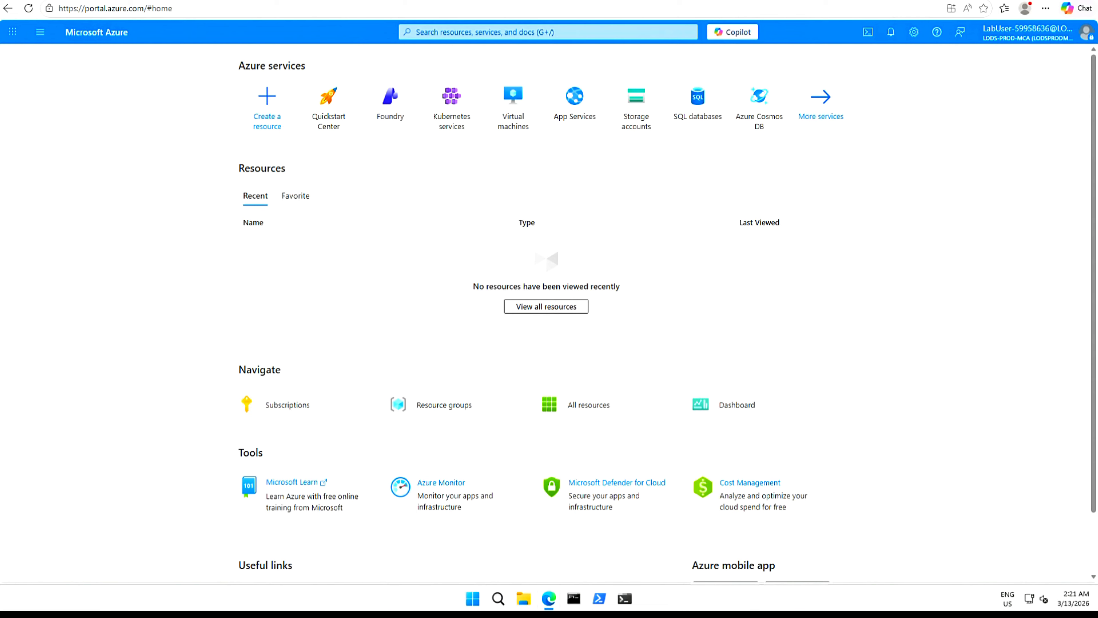
Search for and open the Application gateways service.
left_click(548, 32)
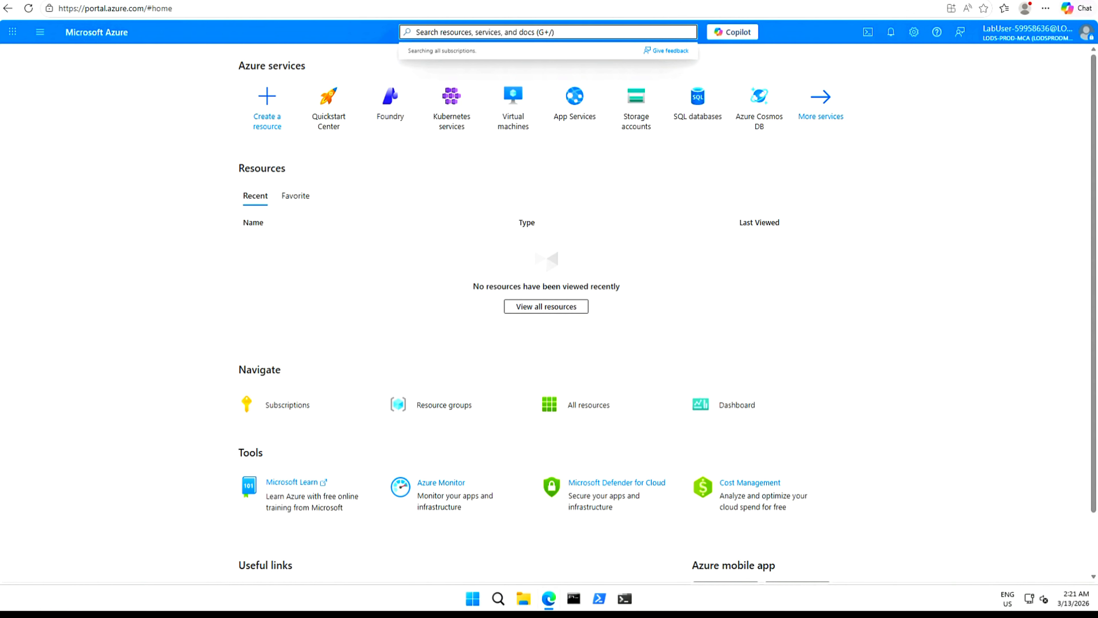
type("Applic")
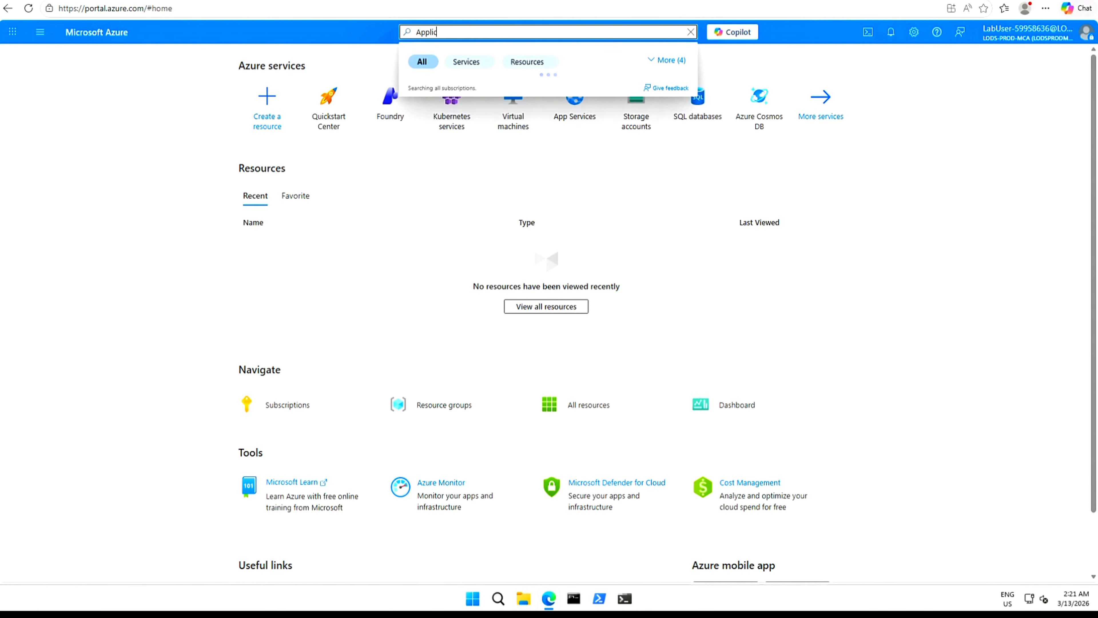
type("ation ga")
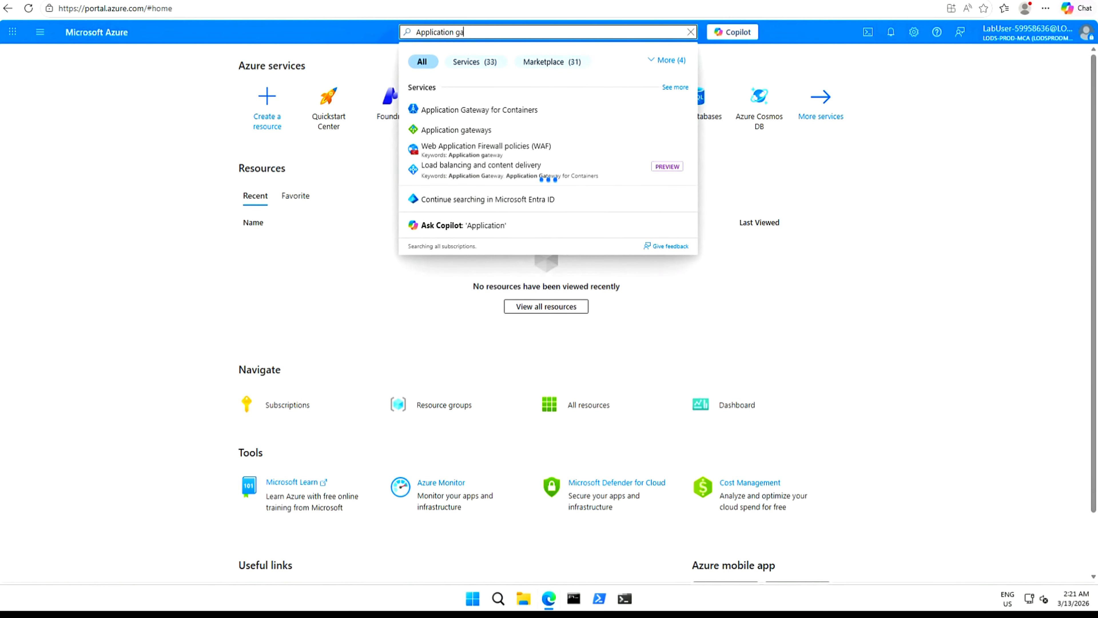
left_click(454, 135)
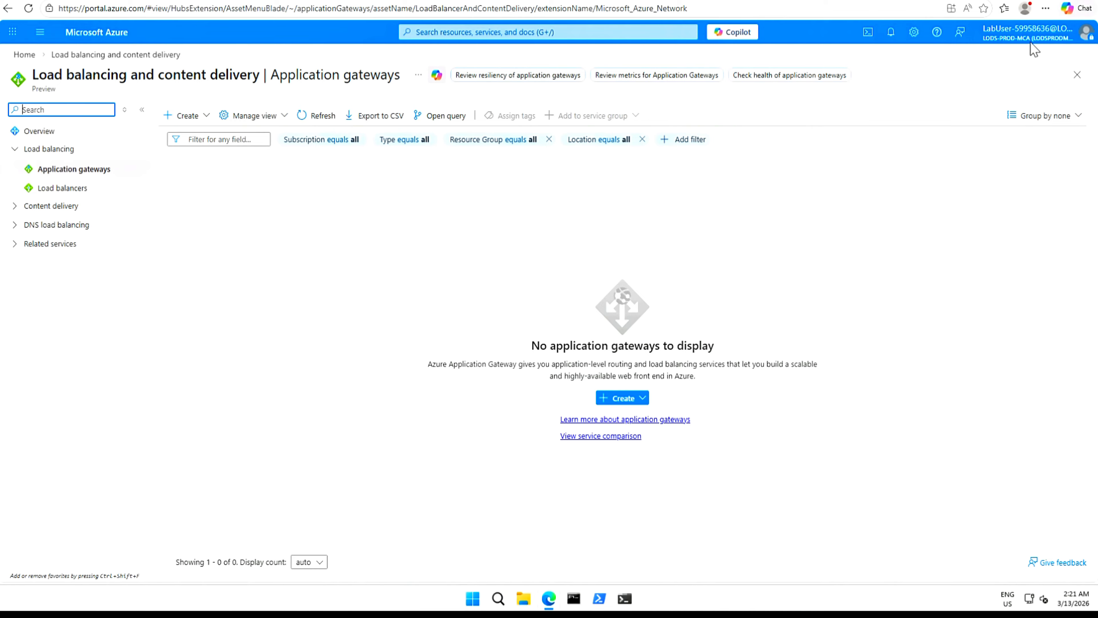
Zoom the page to 125% and choose Create > Application Gateway.
left_click(1045, 9)
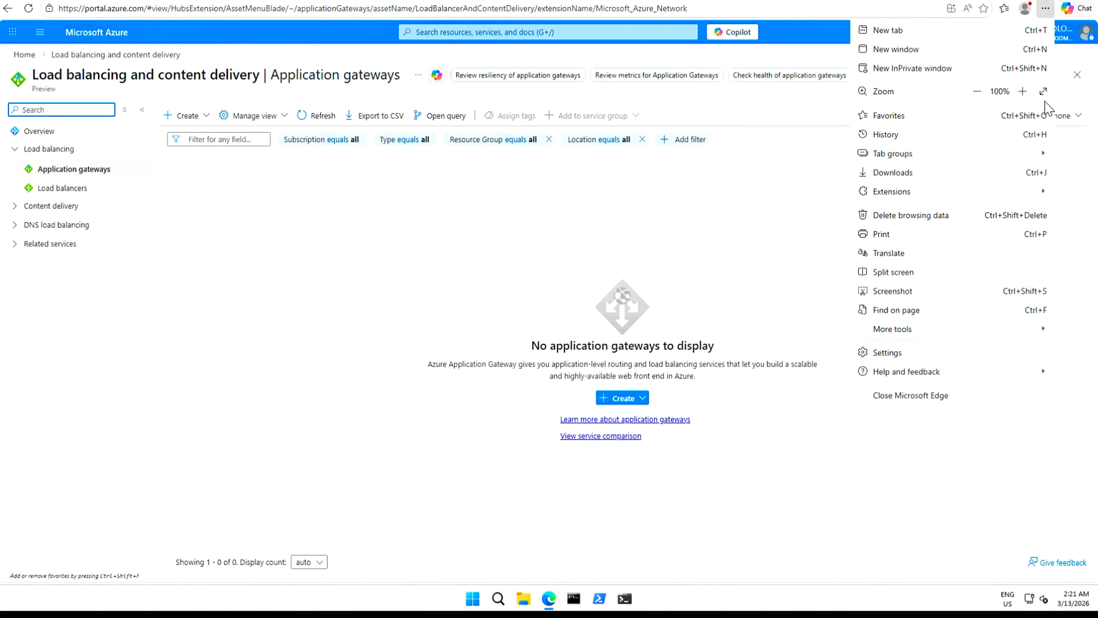
left_click(1023, 91)
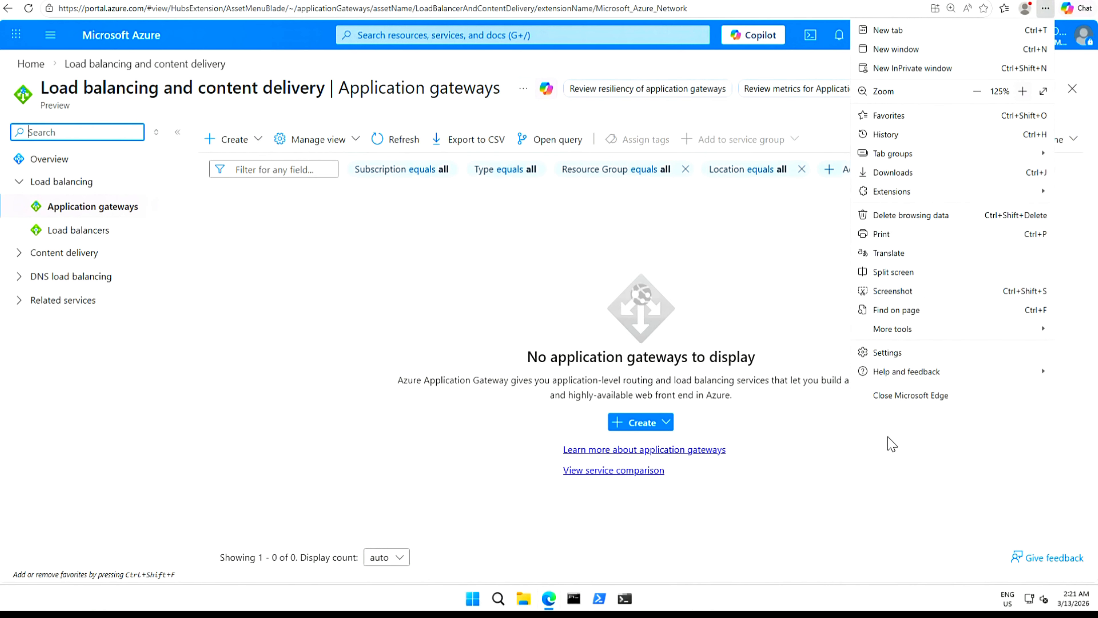
left_click(922, 483)
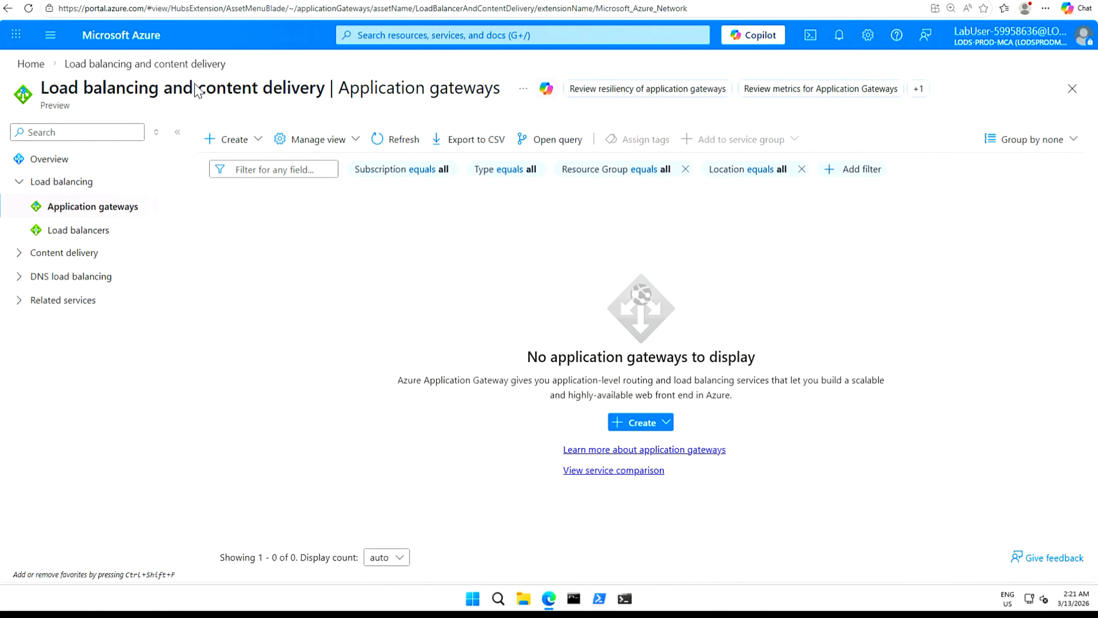
left_click(258, 140)
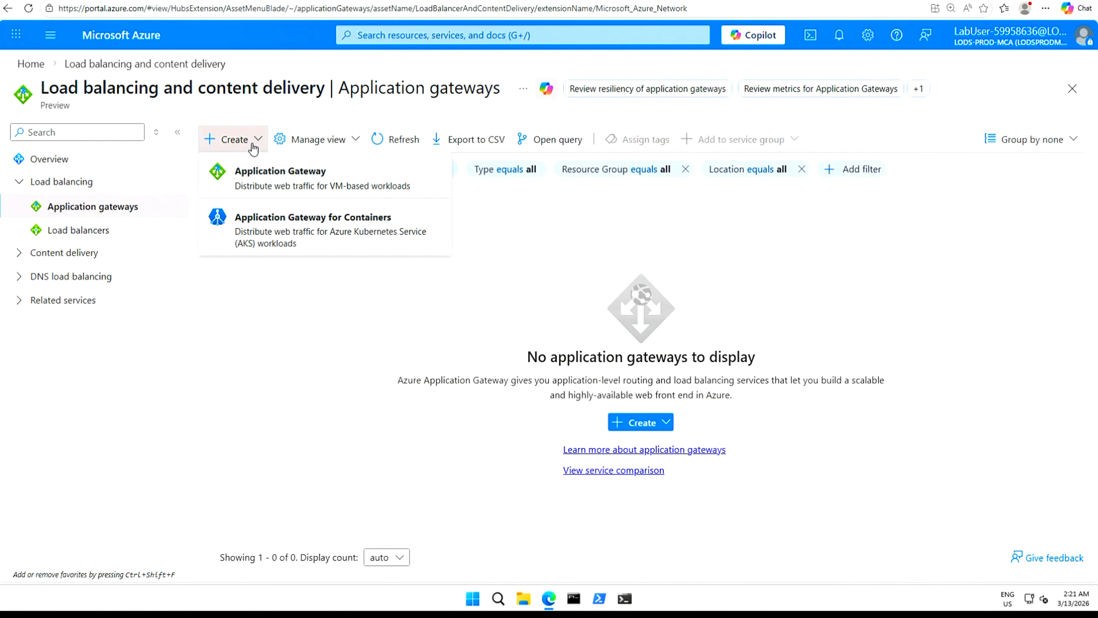
left_click(290, 174)
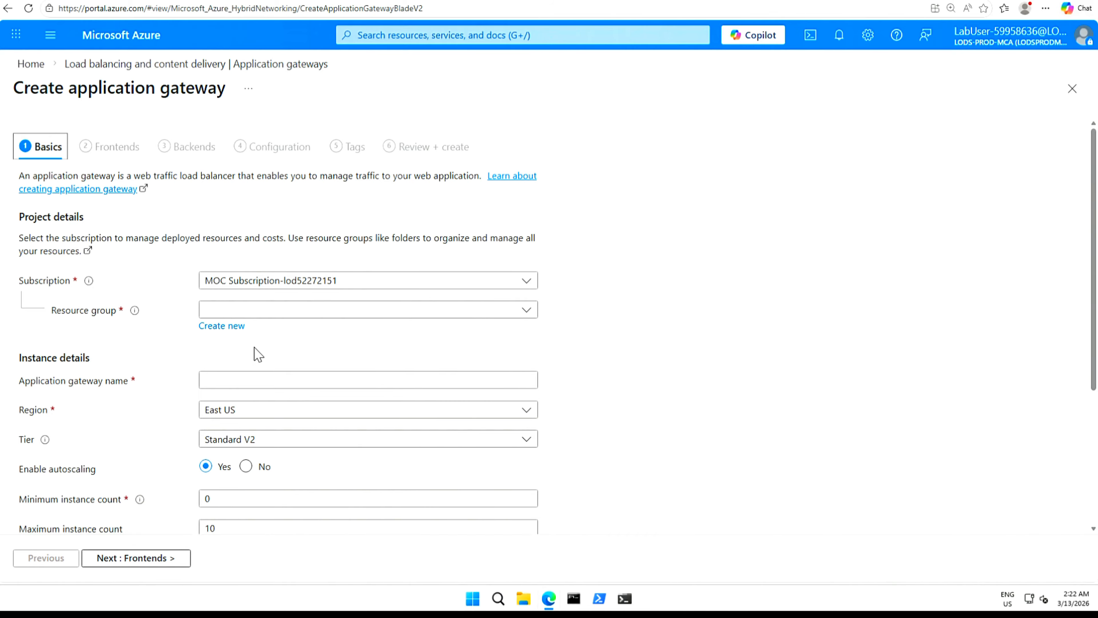
Create a new resource group named ContosoResourceGroup for the gateway.
left_click(236, 325)
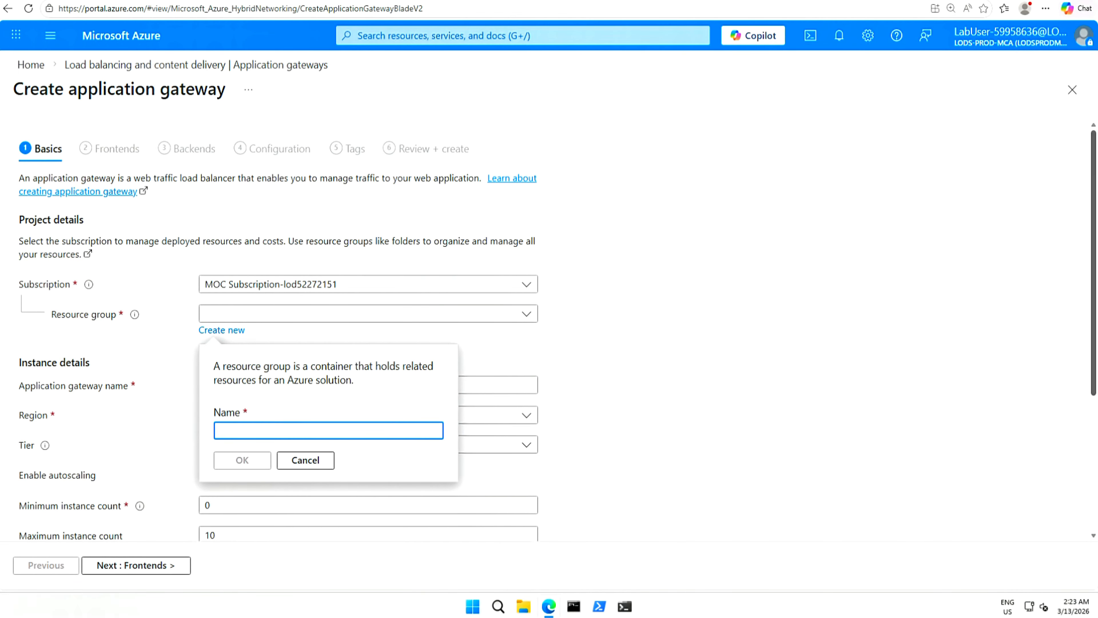
type("ContosoResourceGroup")
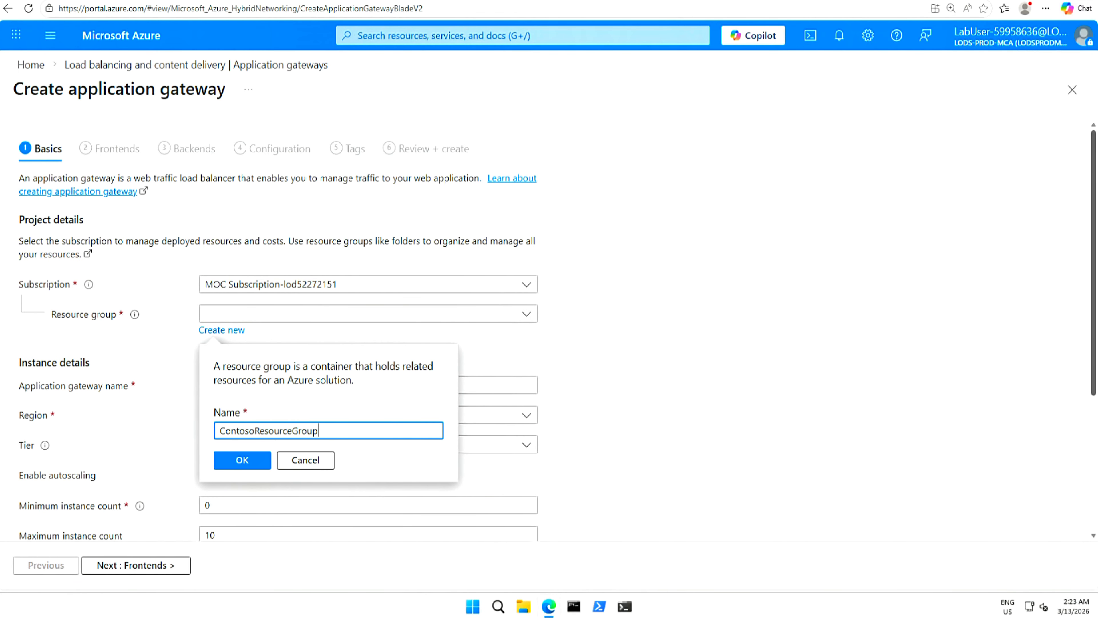
left_click(243, 460)
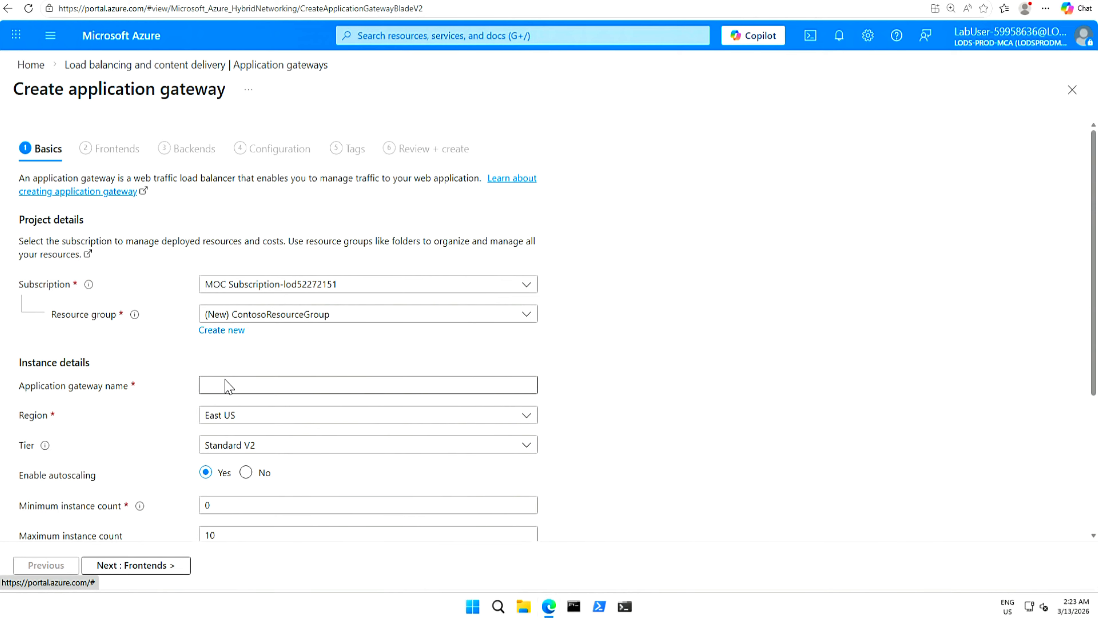
Enter ContosoAppGateway as the application gateway name.
left_click(368, 384)
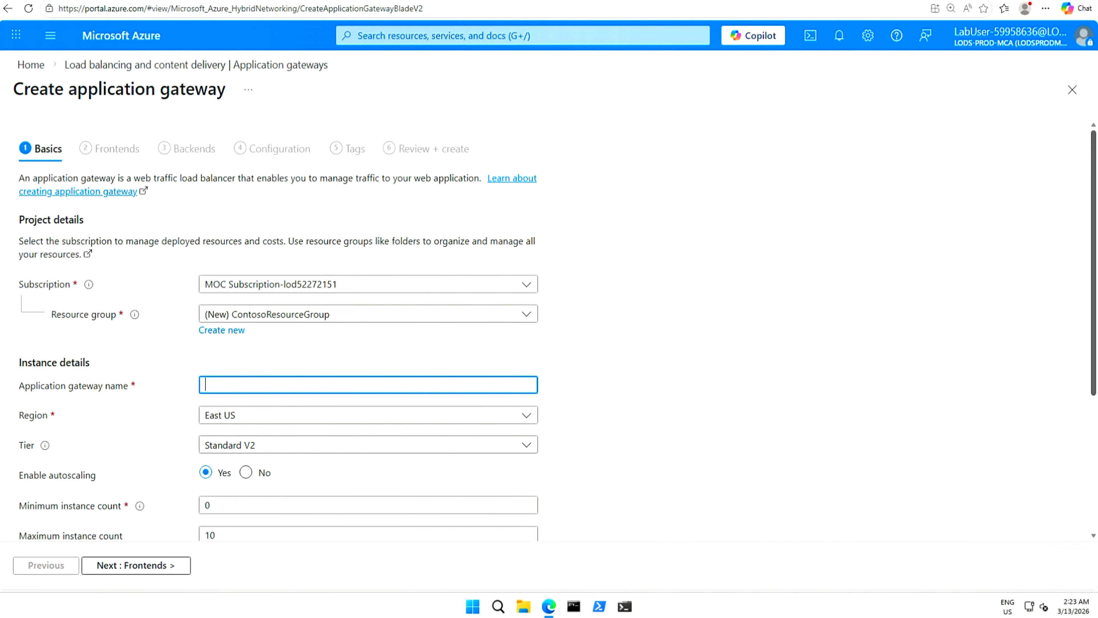
type("ContosoAppGateway")
left_click_drag(1092, 394, 1091, 504)
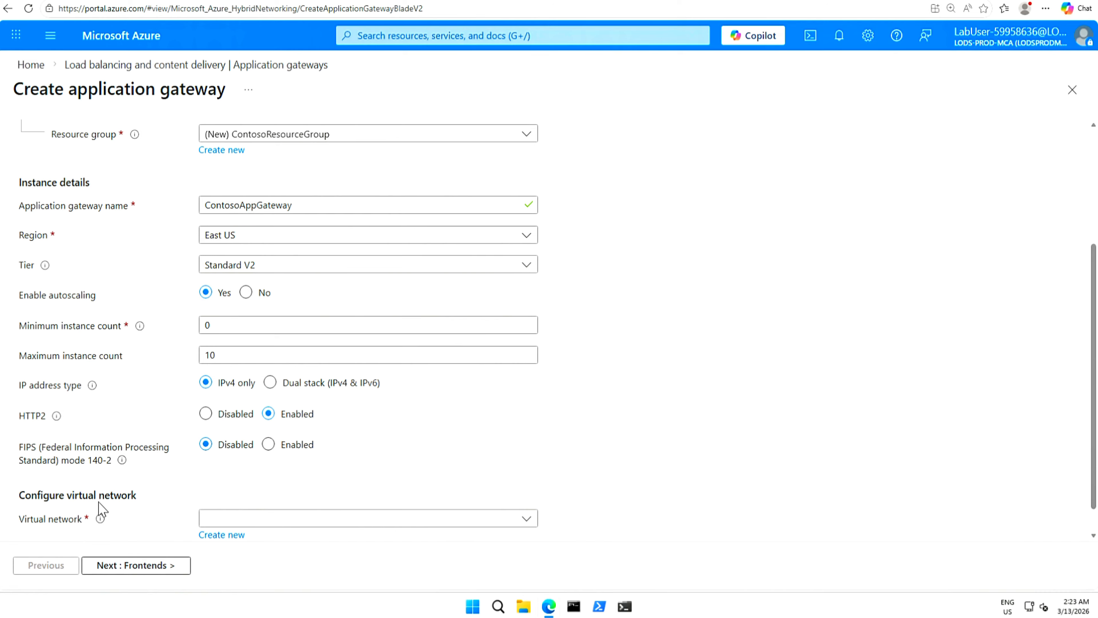
Create virtual network ContosoVNet (10.0.0.0/16) with its default subnet renamed AGSubnet.
left_click(223, 535)
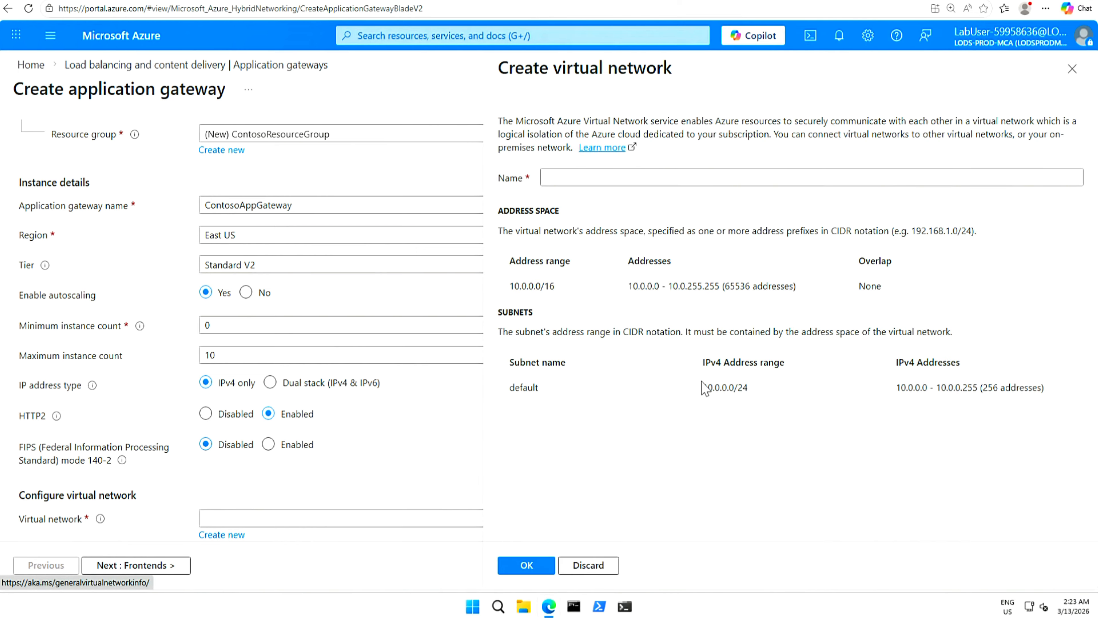
left_click(597, 179)
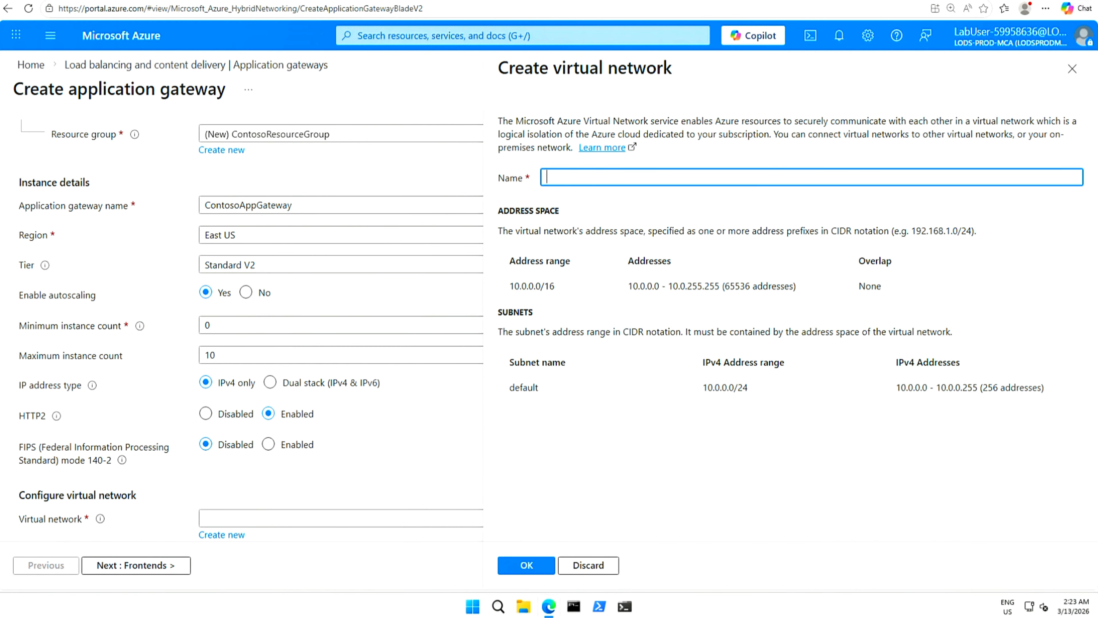
type("ContosoVNet")
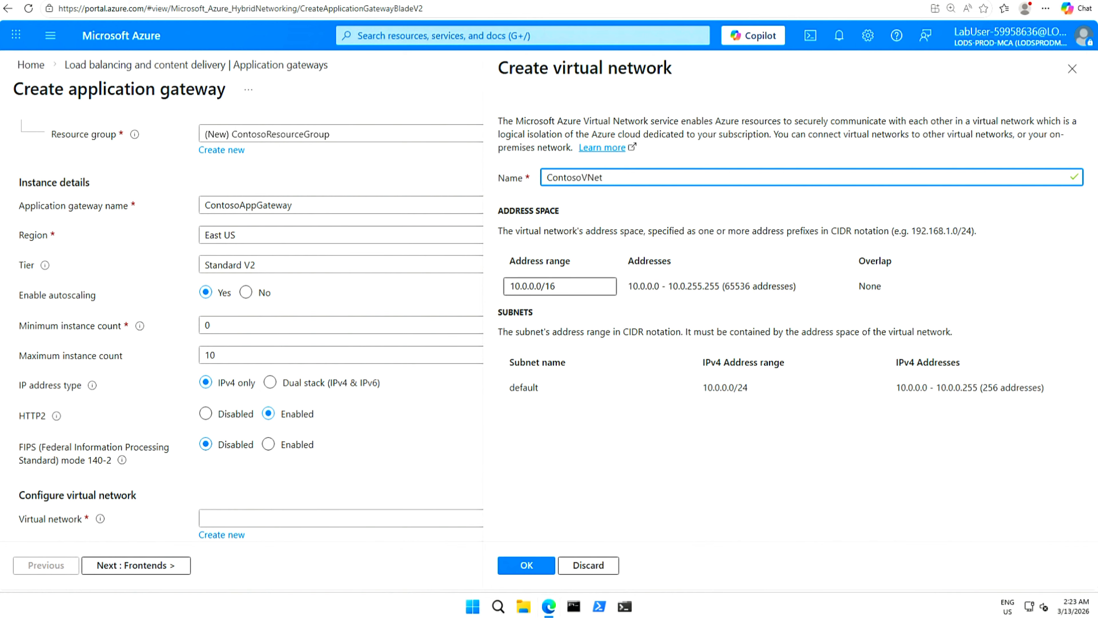
left_click(526, 286)
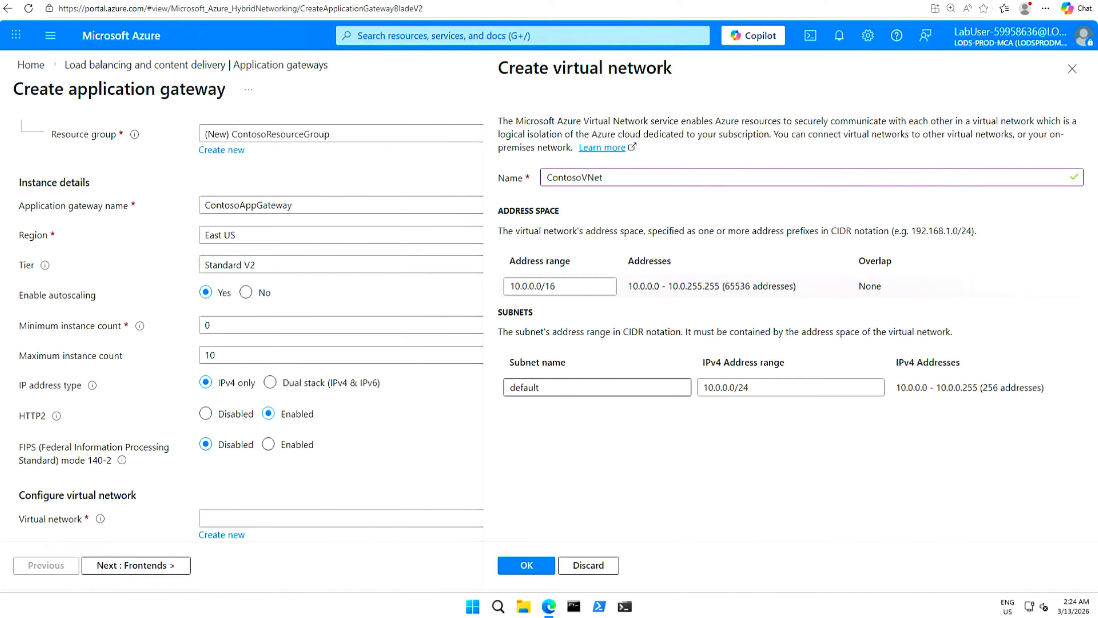
left_click(571, 387)
key("ctrl+a")
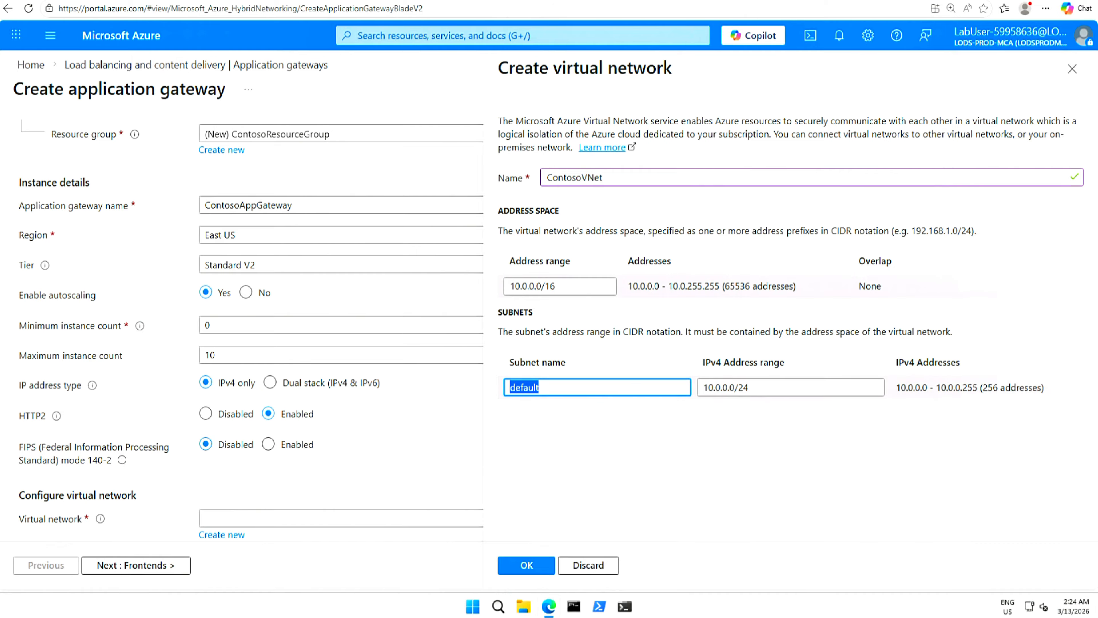
type("AGSubnet")
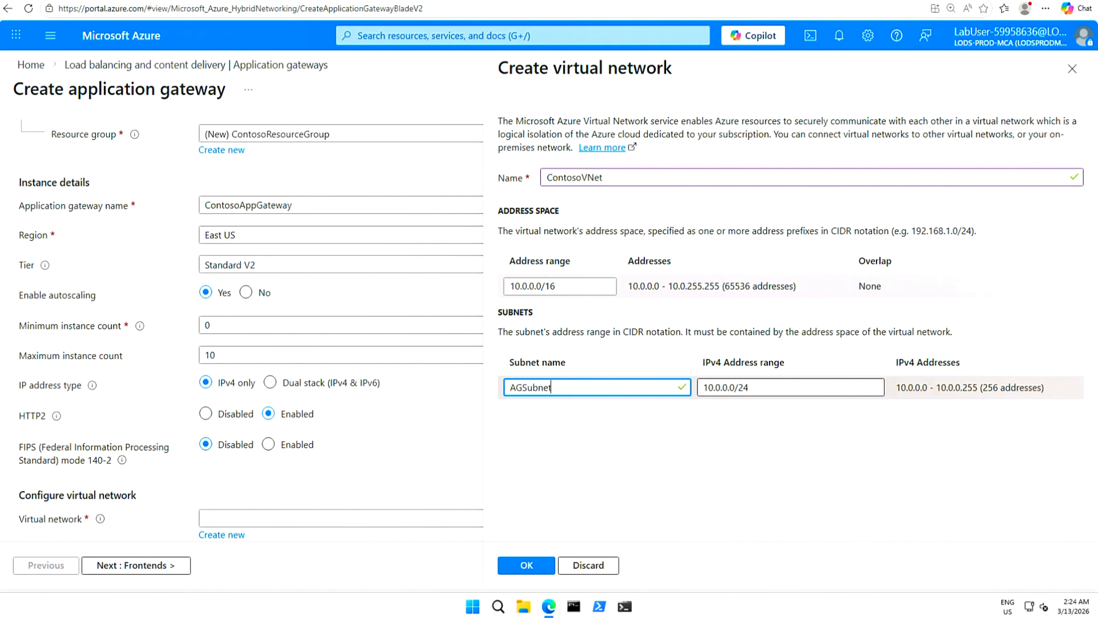
left_click(526, 565)
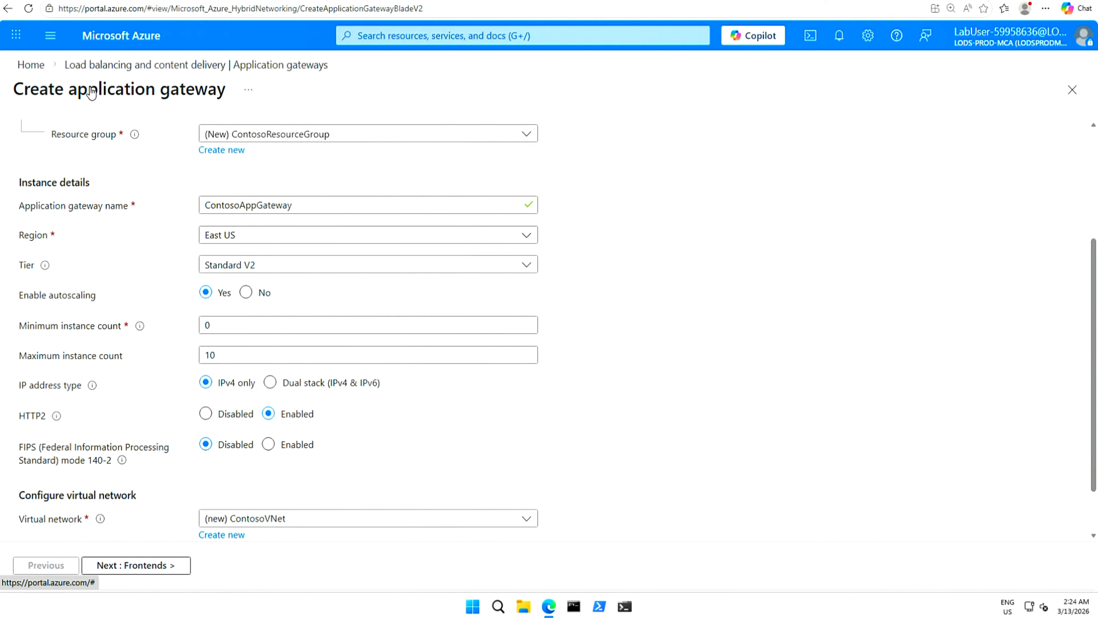
mouse_move(134, 134)
Add a new frontend public IP named AGPublicIPAddress and proceed to Backends.
left_click(128, 565)
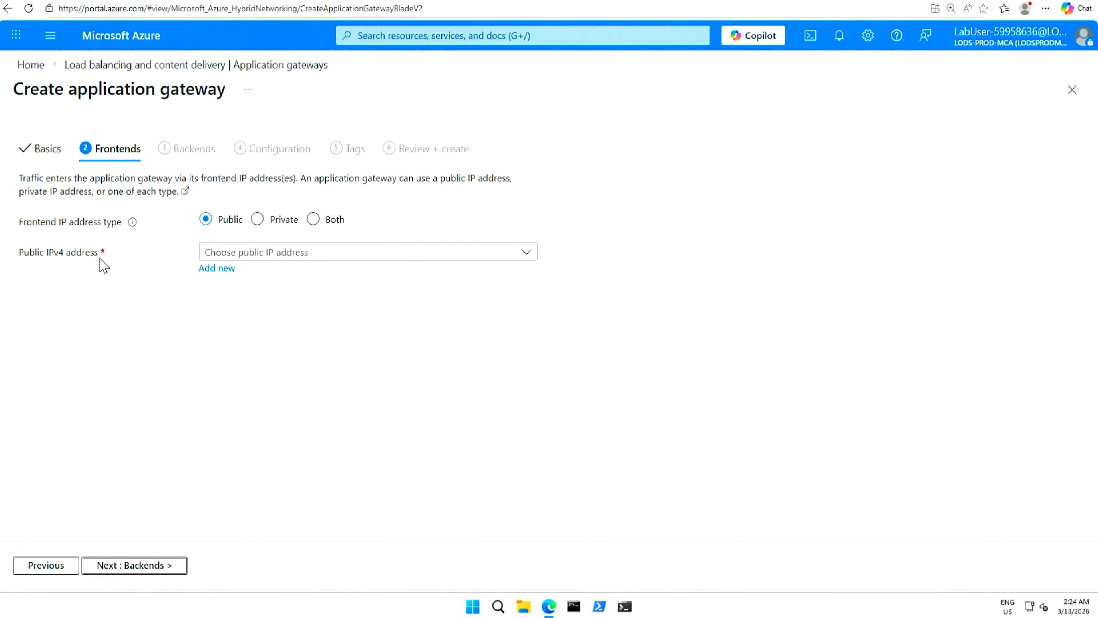
left_click(221, 271)
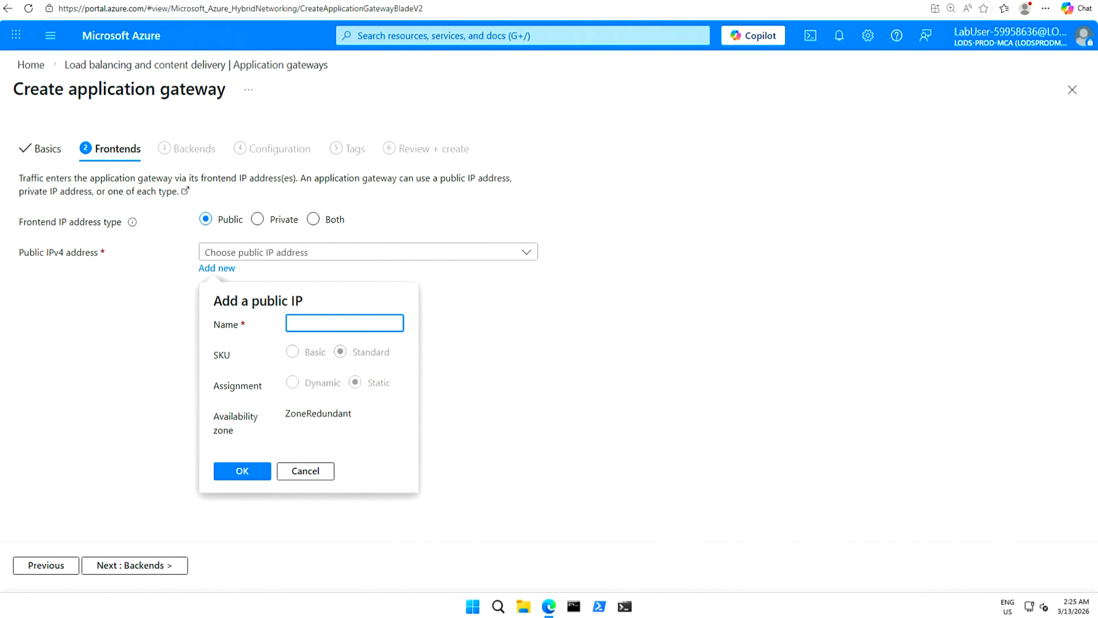
type("AGPublicIPAddress")
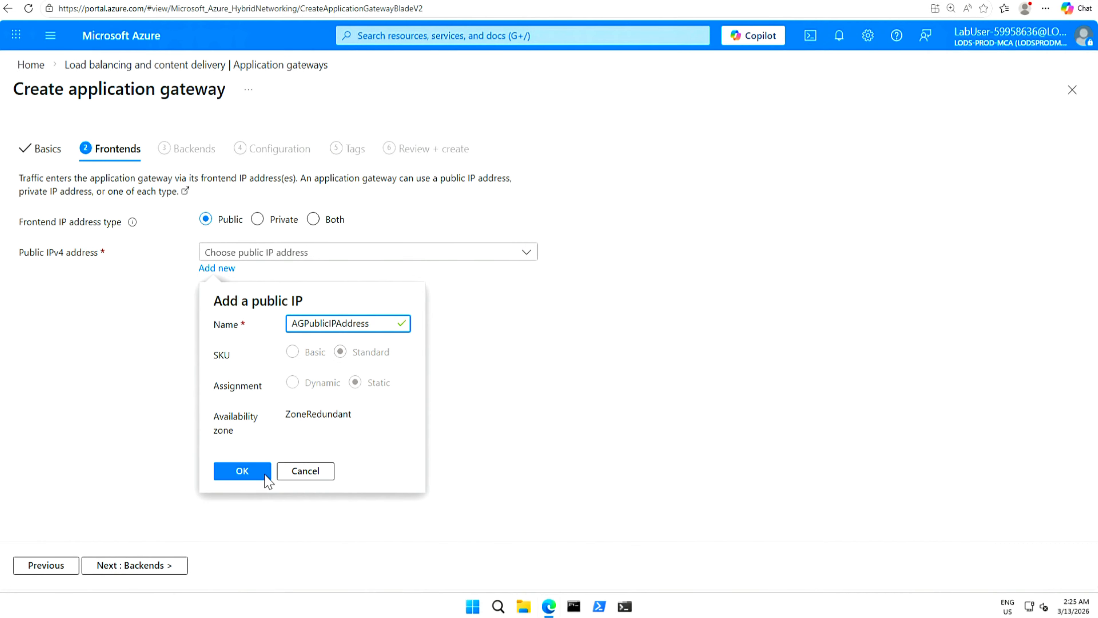
left_click(242, 472)
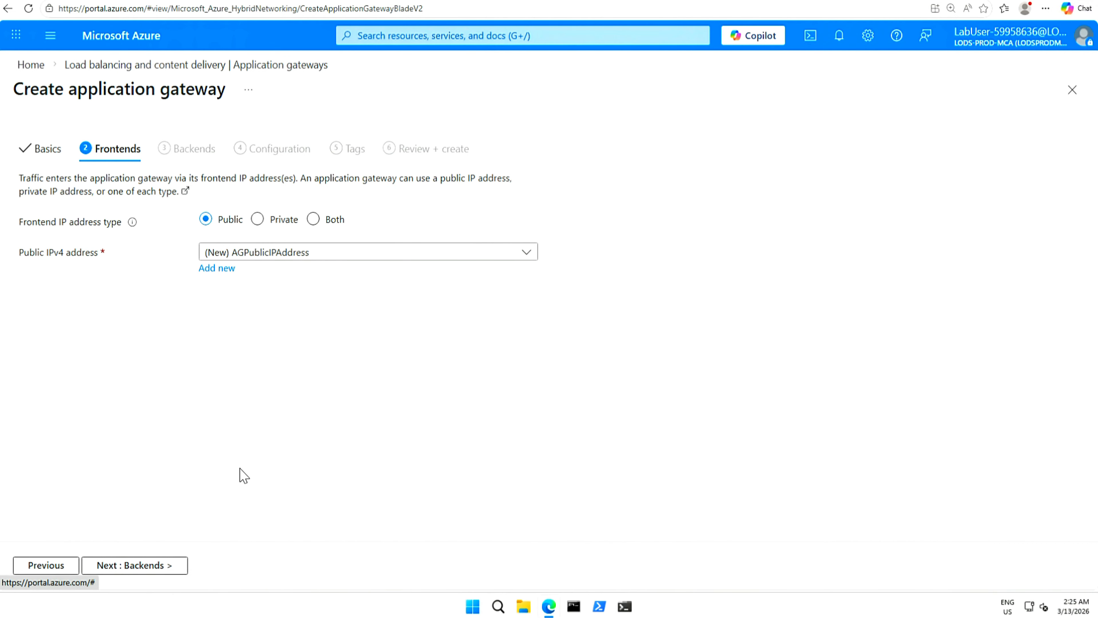
left_click(148, 566)
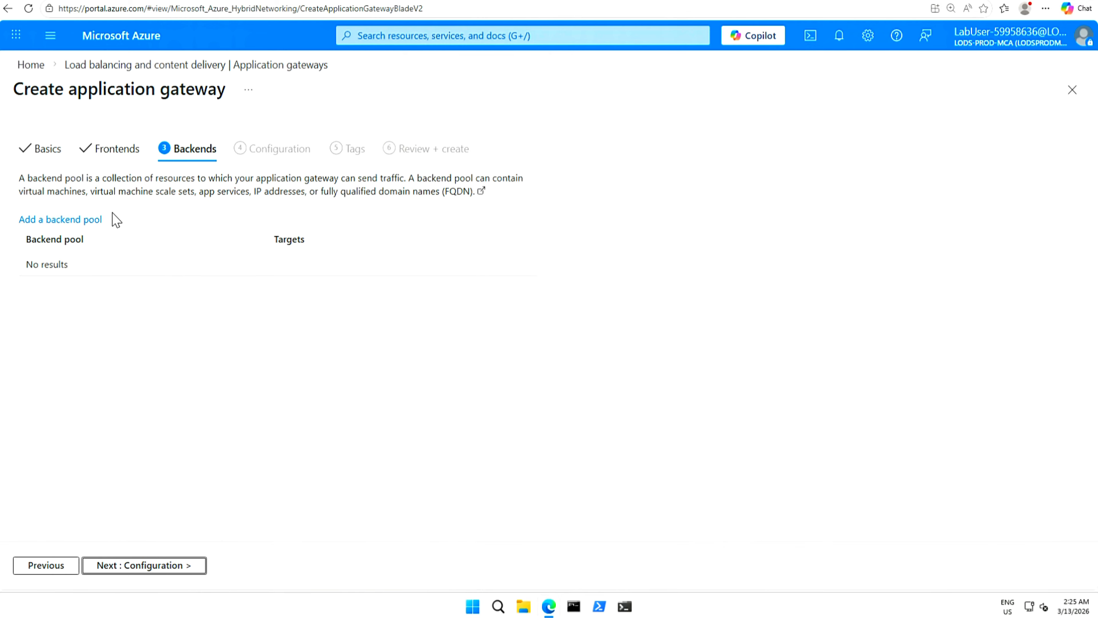
Add a backend pool named BackendPool with no targets, then proceed to Configuration.
left_click(61, 225)
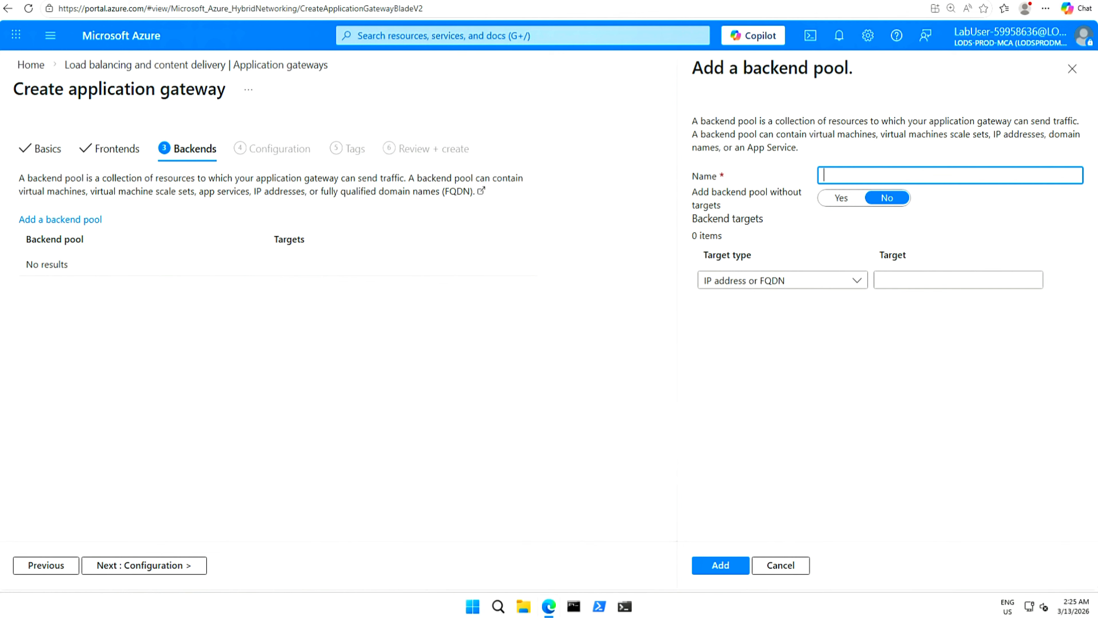
type("BackendPool")
left_click(837, 200)
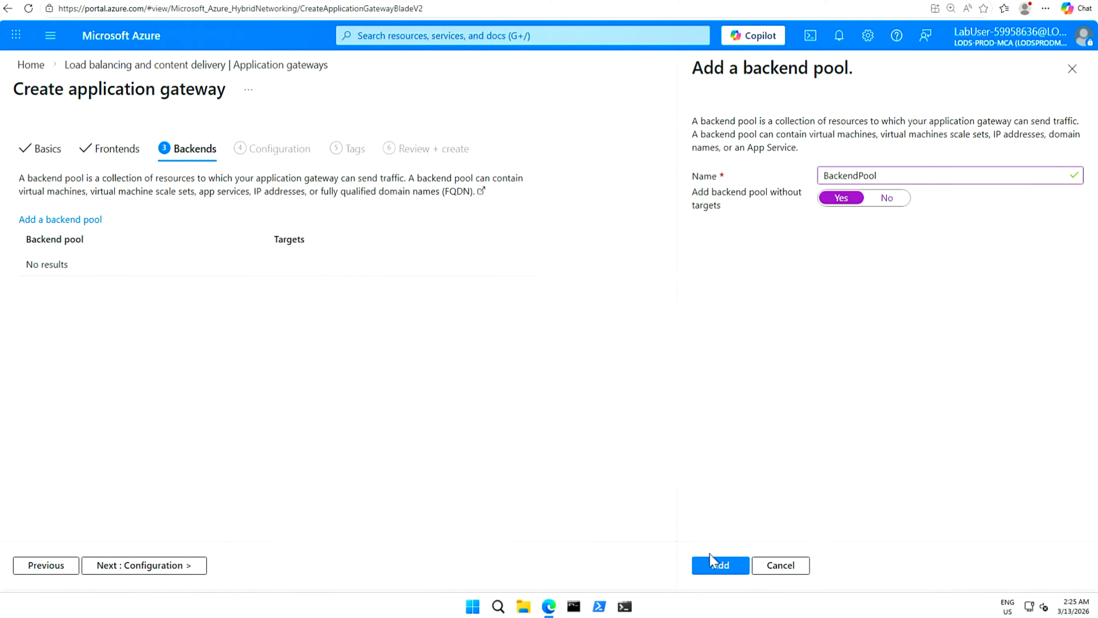
left_click(722, 564)
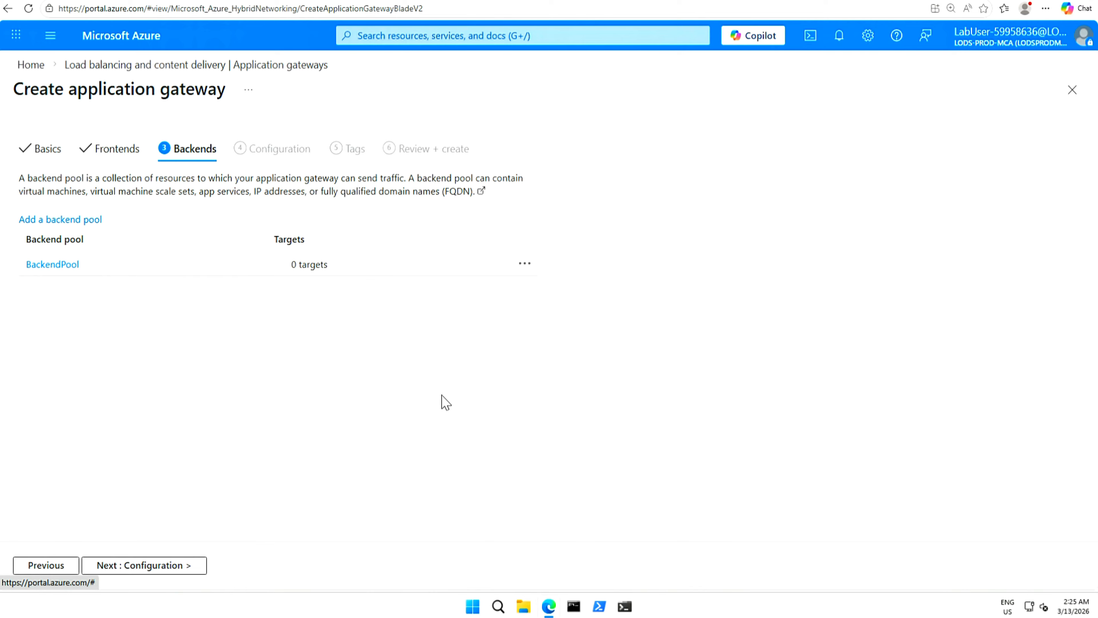
left_click(149, 565)
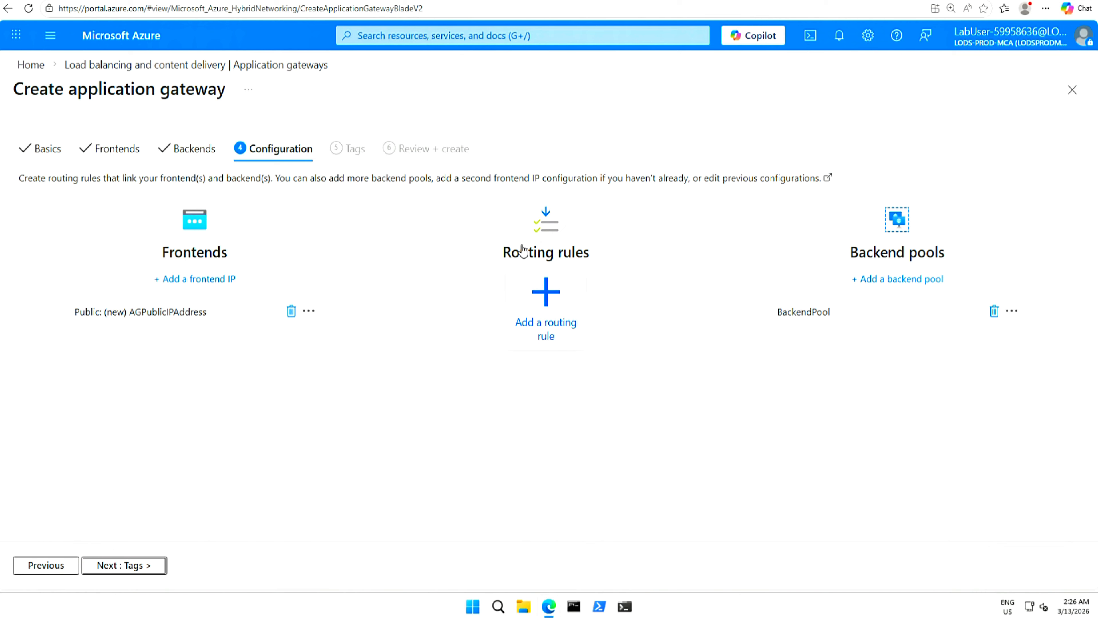
Define routing rule RoutingRule with priority 100 and a listener named Listener.
left_click(543, 298)
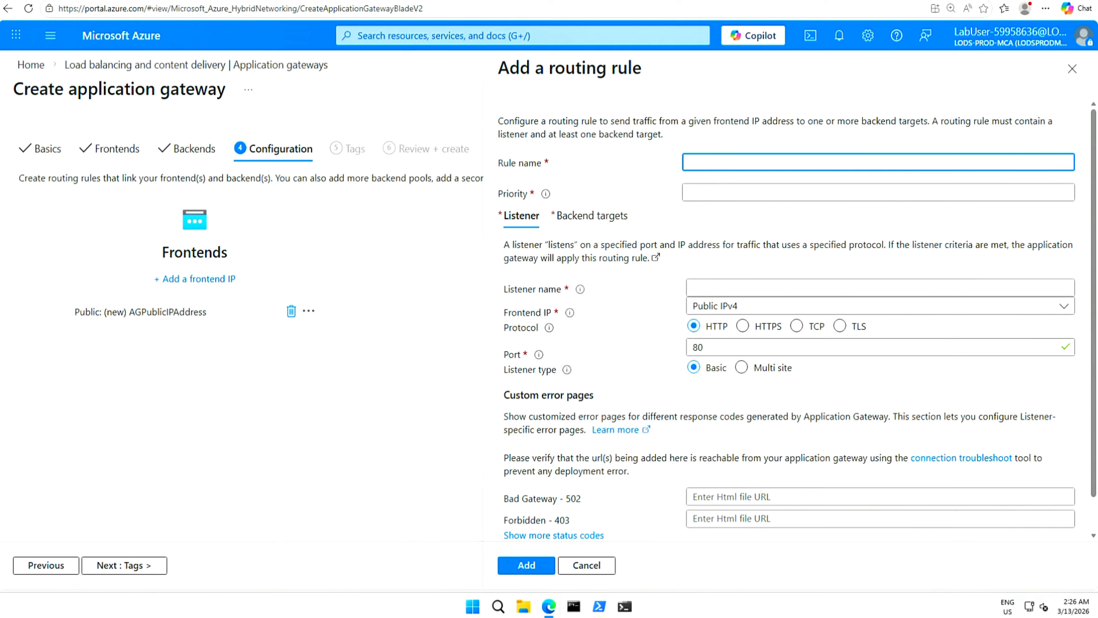
type("RoutingRule")
left_click(817, 196)
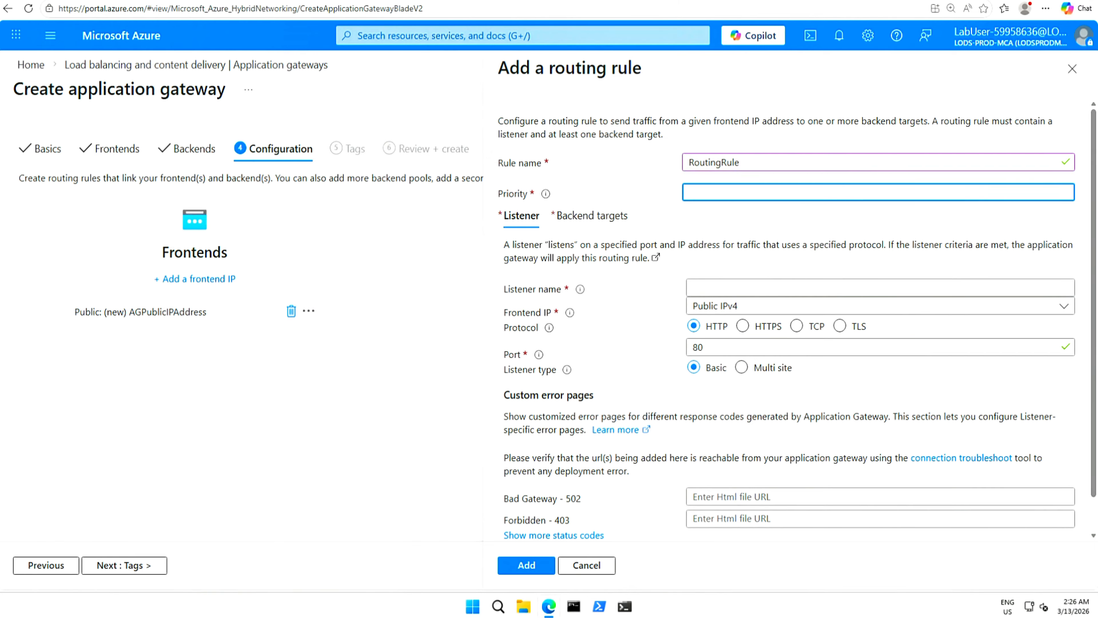
type("10")
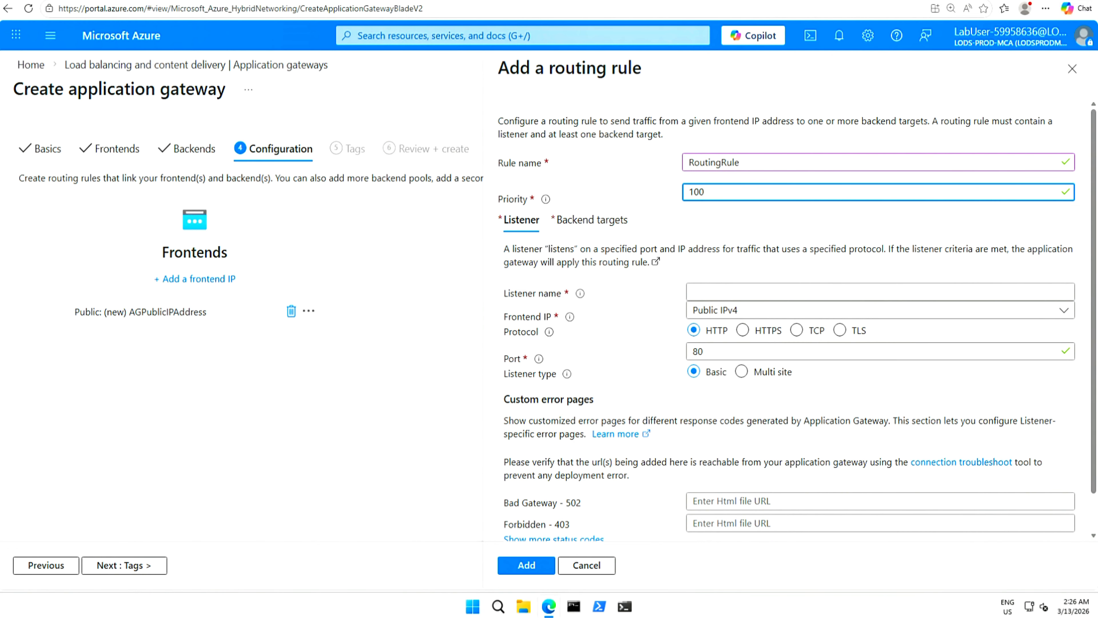
type("0")
mouse_move(549, 207)
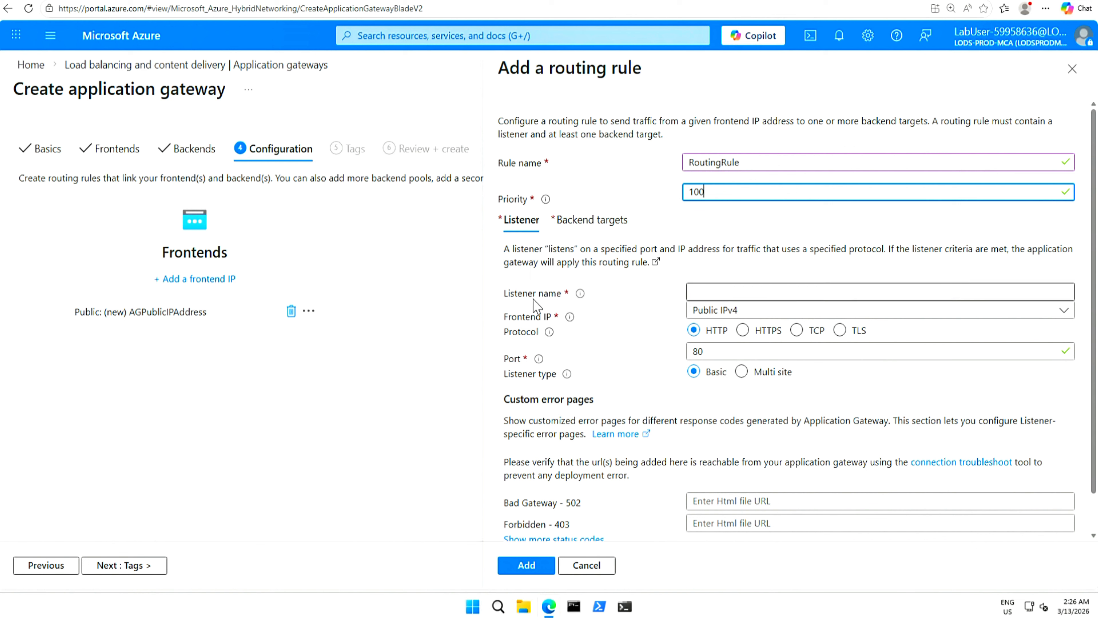
left_click(696, 291)
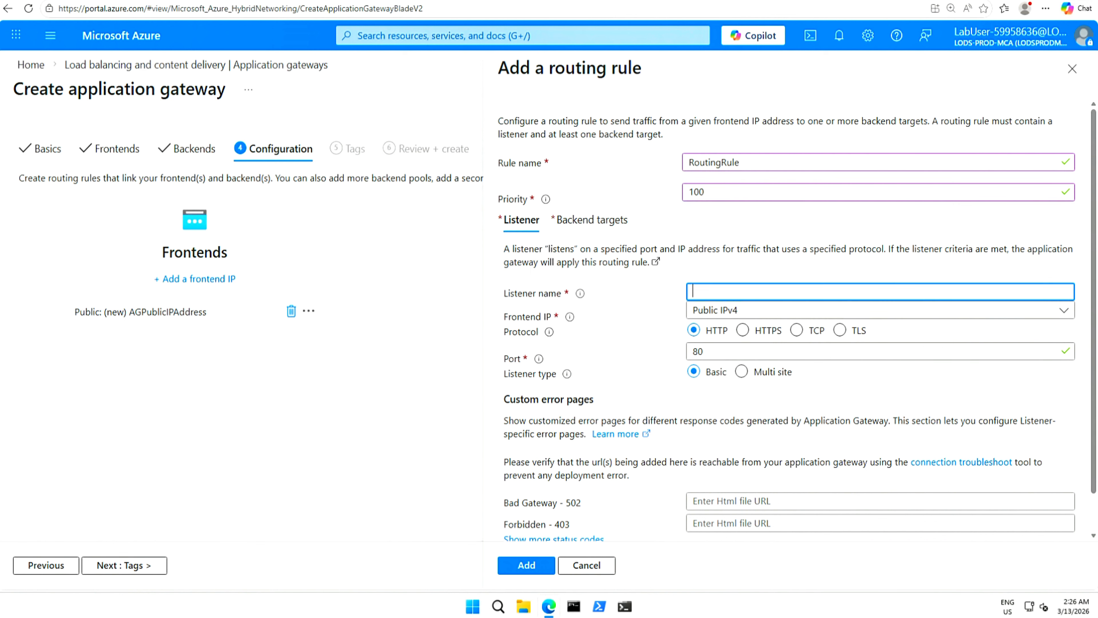
type("Listener")
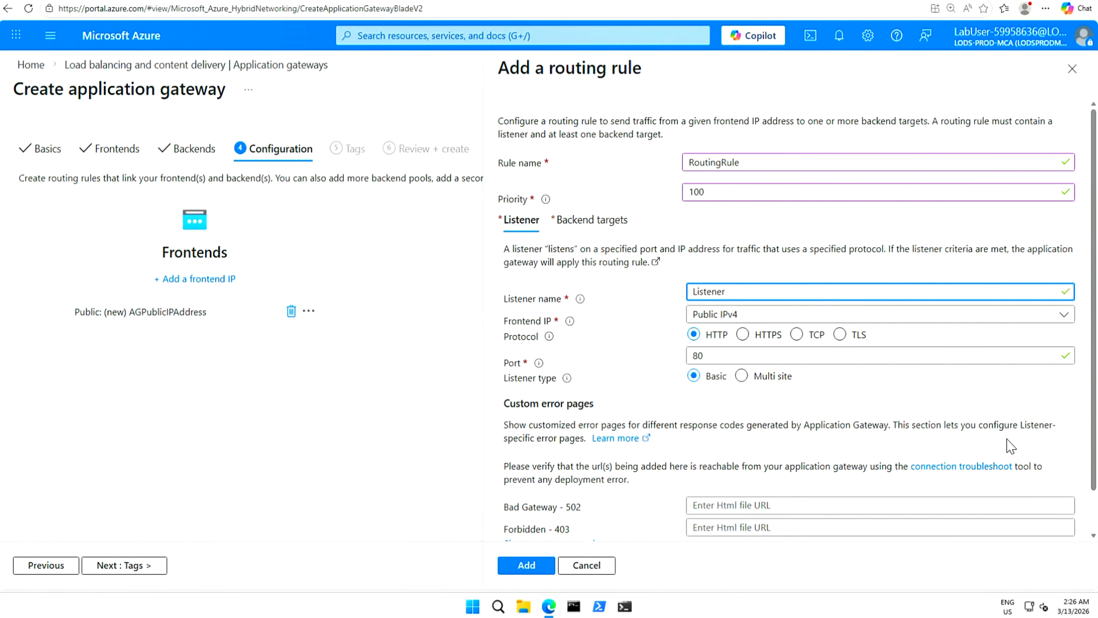
left_click_drag(1094, 402, 1096, 470)
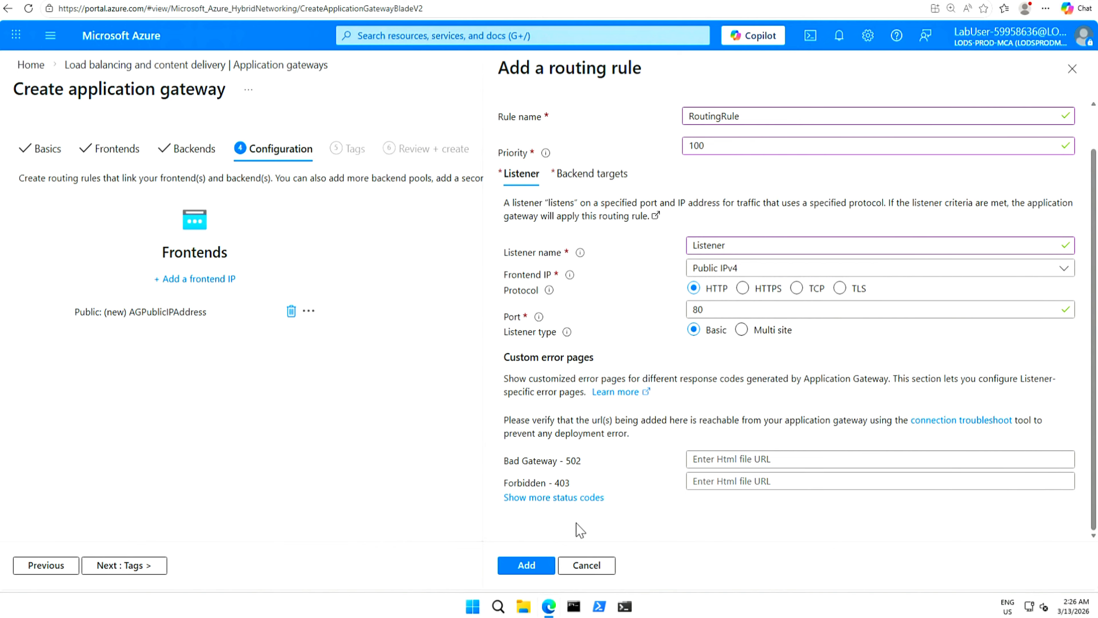
left_click(527, 565)
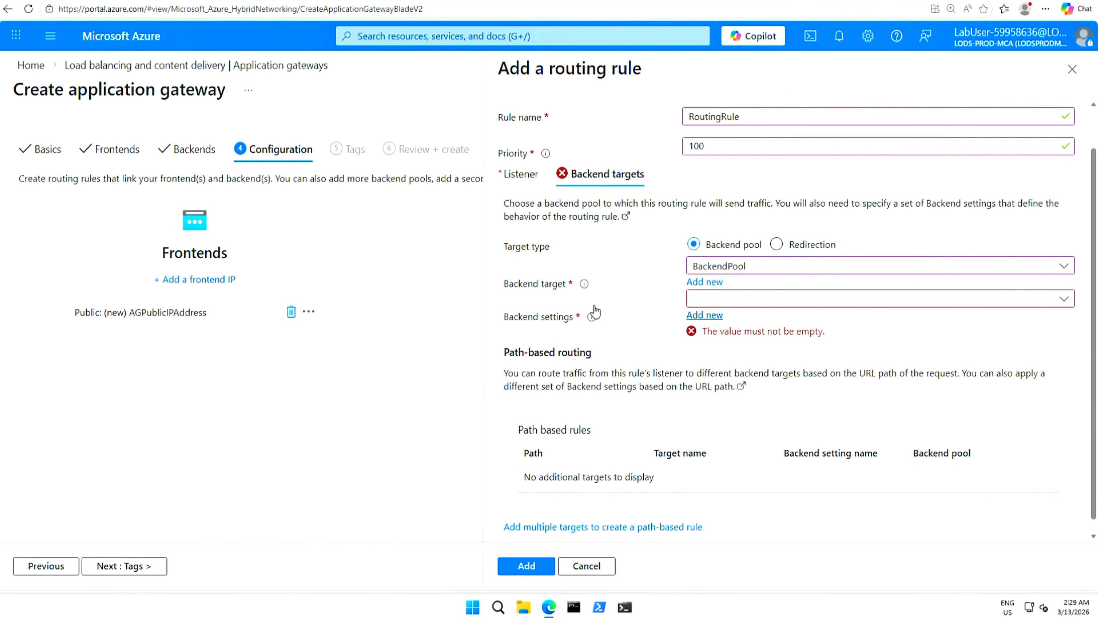
Create new backend settings named HTTPSetting and save RoutingRule to the configuration.
left_click(1031, 302)
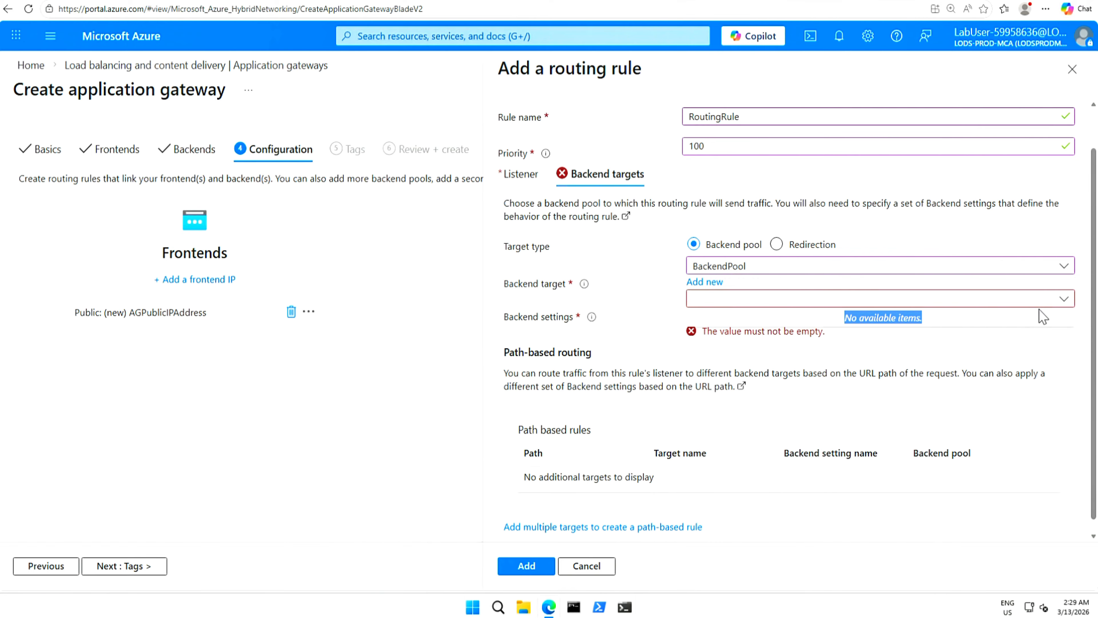
left_click(1063, 305)
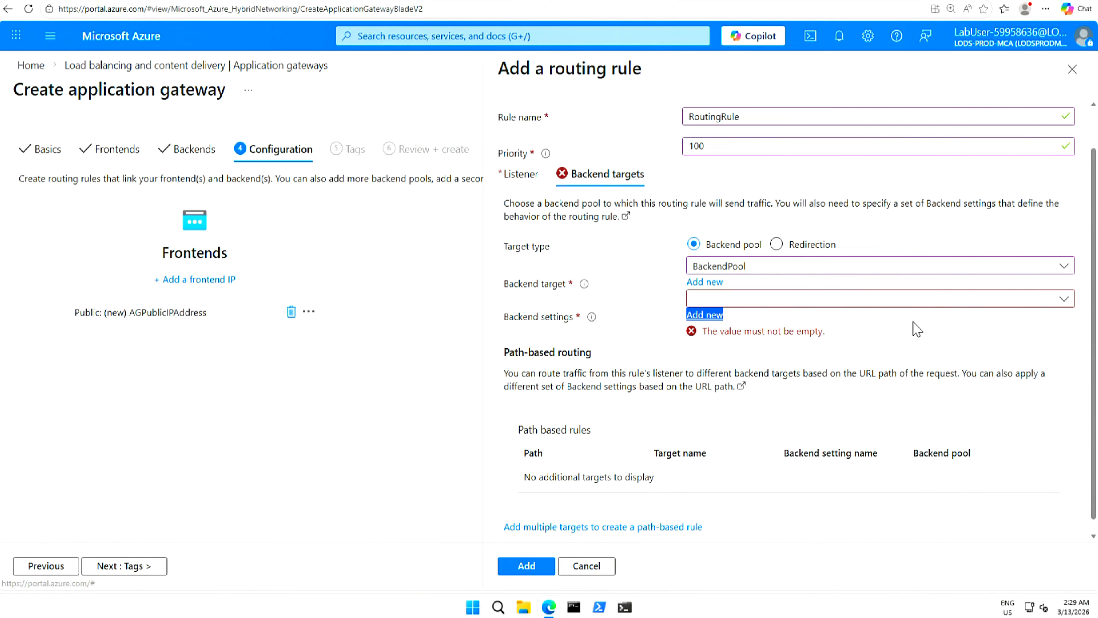
left_click(704, 314)
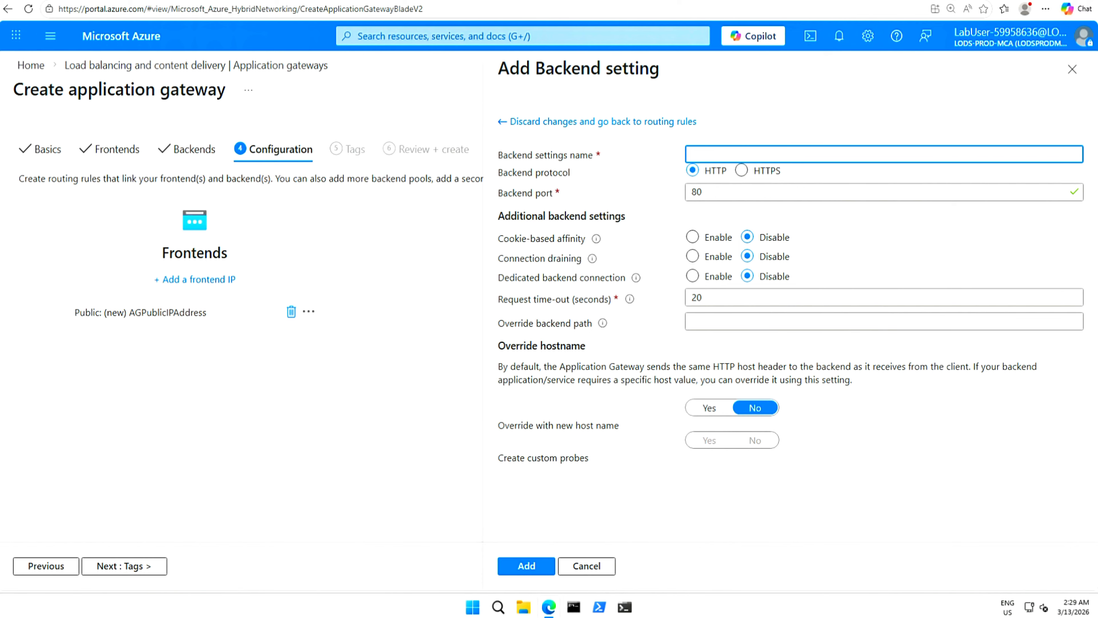
type("HTTPSetting")
left_click(527, 567)
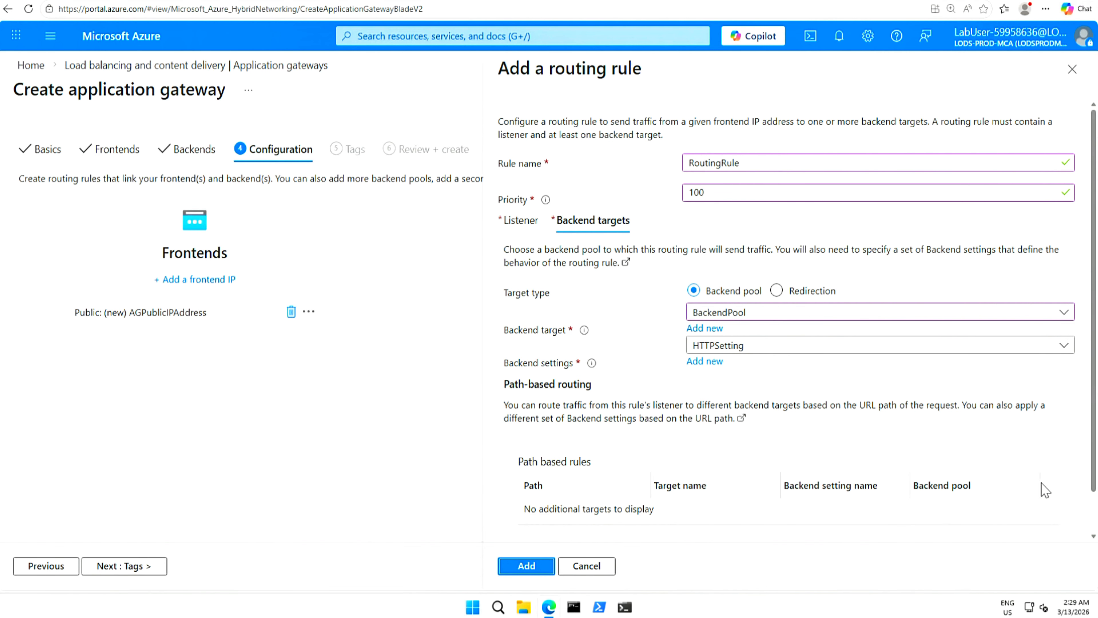
left_click_drag(1094, 467, 1095, 558)
left_click(521, 571)
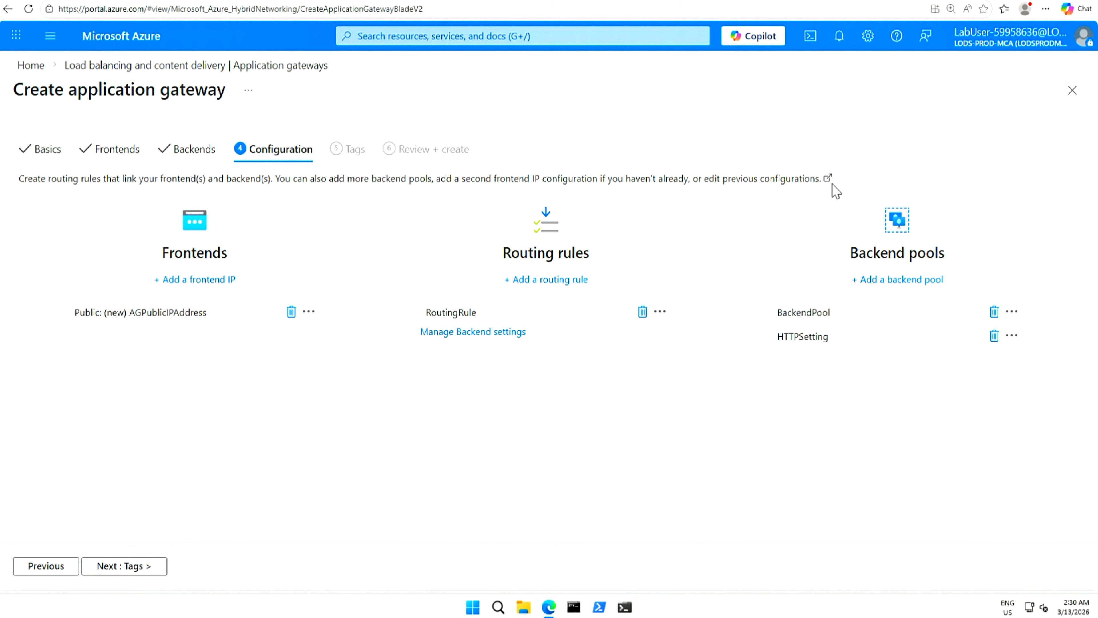
Skip through Tags to Review + create and create ContosoAppGateway after validation.
left_click(131, 567)
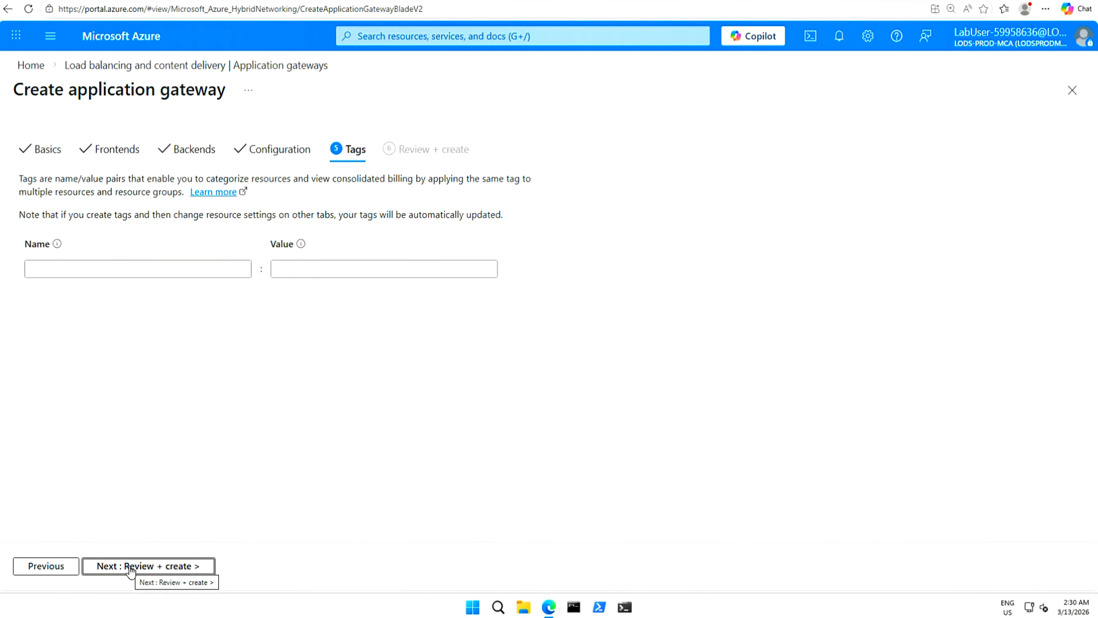
left_click(159, 569)
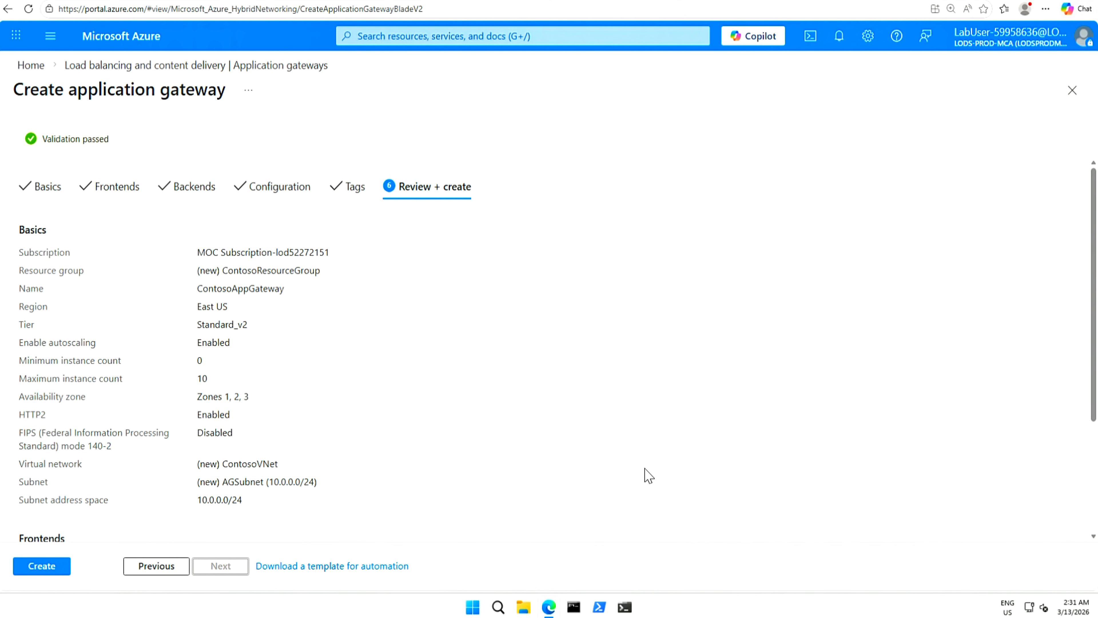
left_click(49, 569)
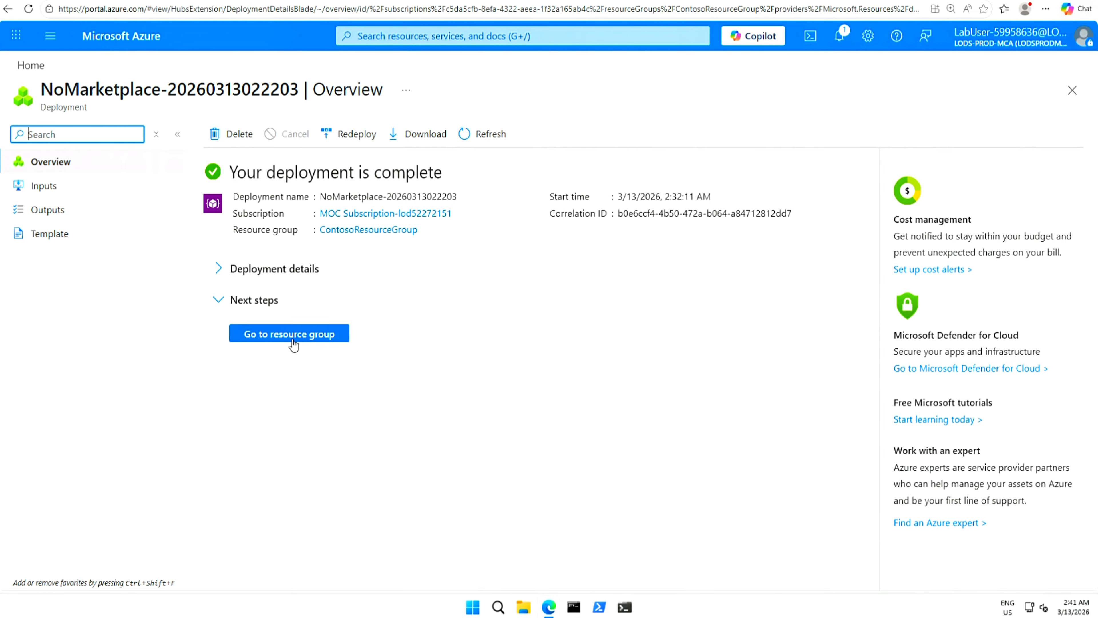
Expand the deployment details to see ContosoAppGateway, ContosoVNet and AGPublicIPAddress.
left_click(222, 275)
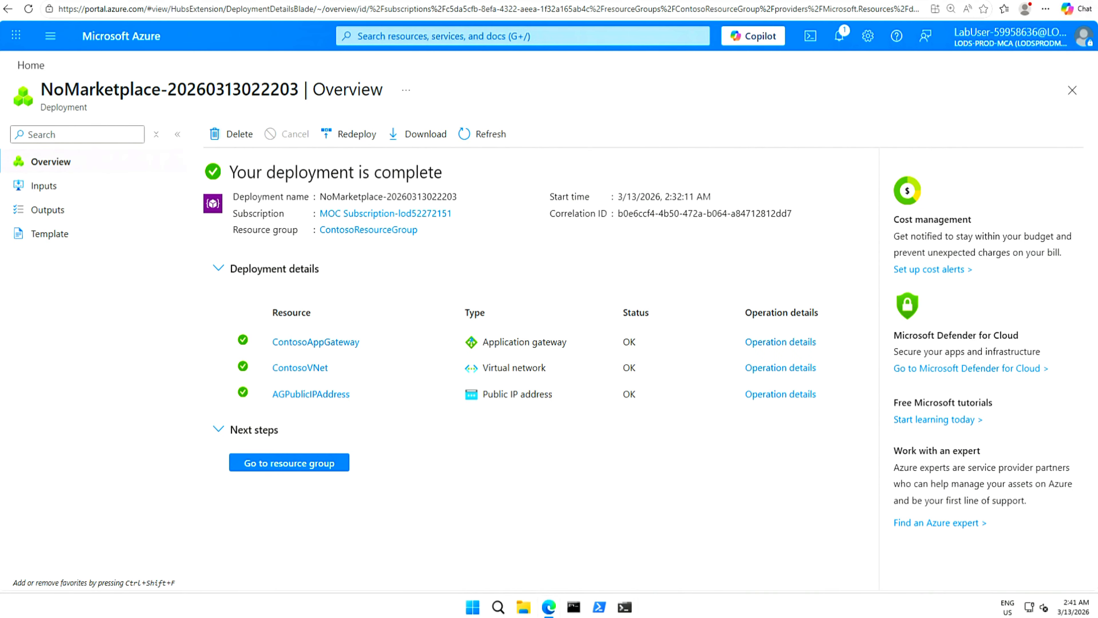
left_click(469, 37)
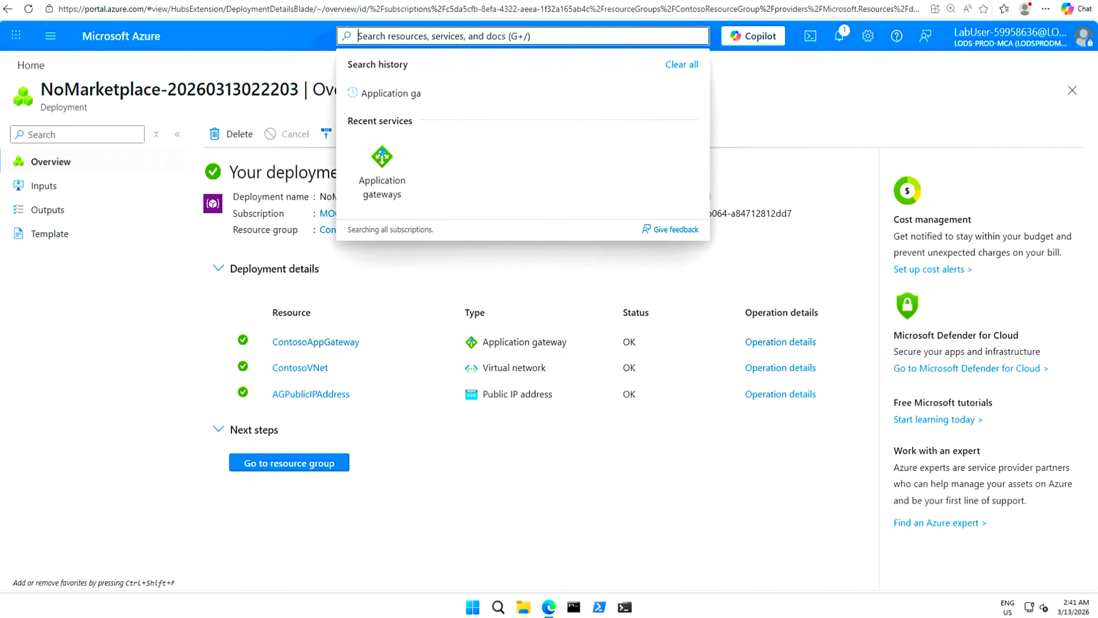
Open ContosoVNet's Subnets page, which lists only AGSubnet (10.0.0.0/24).
left_click(301, 371)
left_click(302, 368)
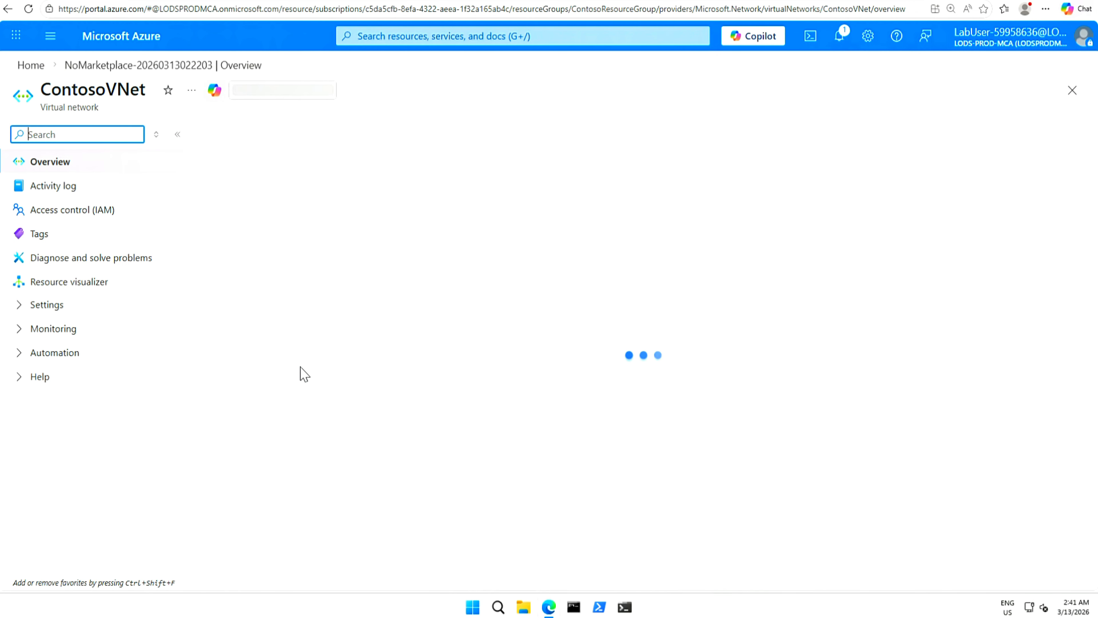
left_click(20, 305)
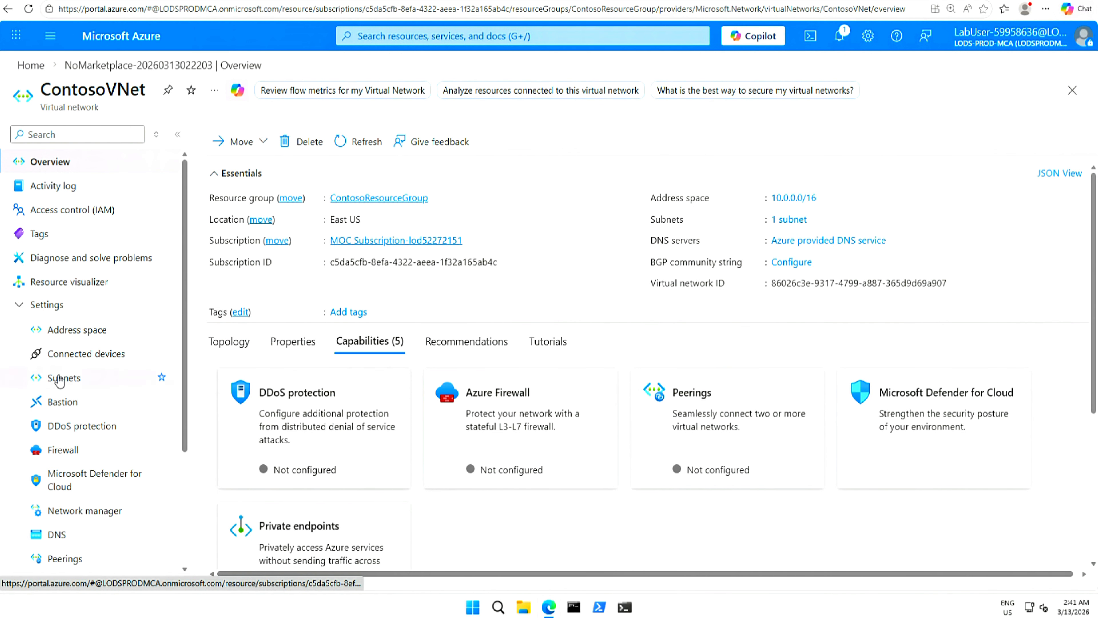
left_click(60, 378)
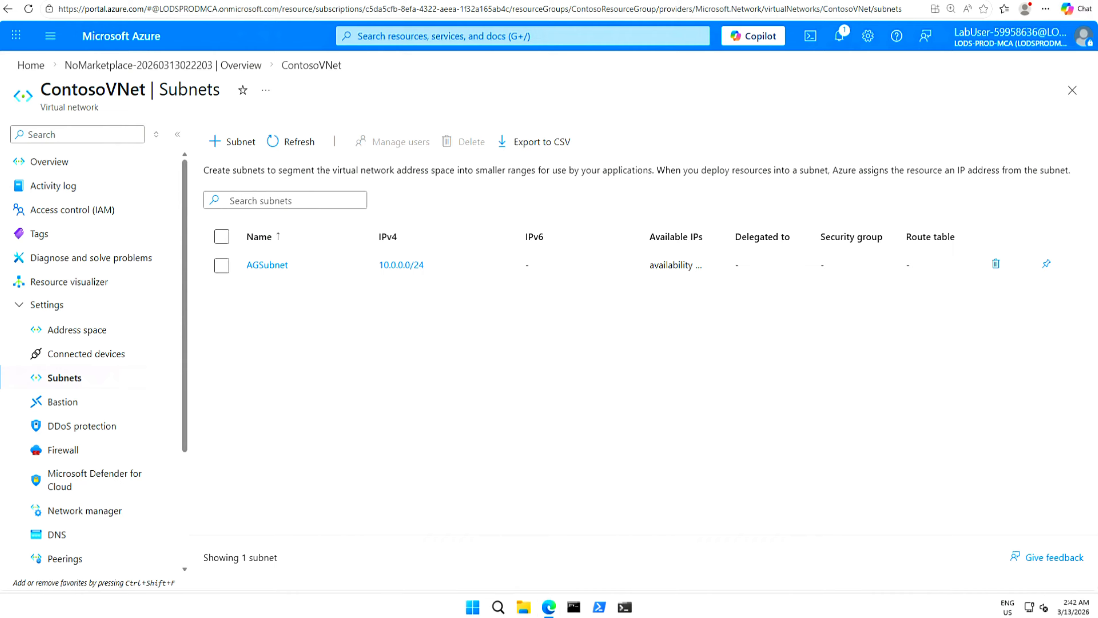
Create subnet BackendSubnet with range 10.0.1.0/24 in ContosoVNet and dismiss the notification.
left_click(232, 151)
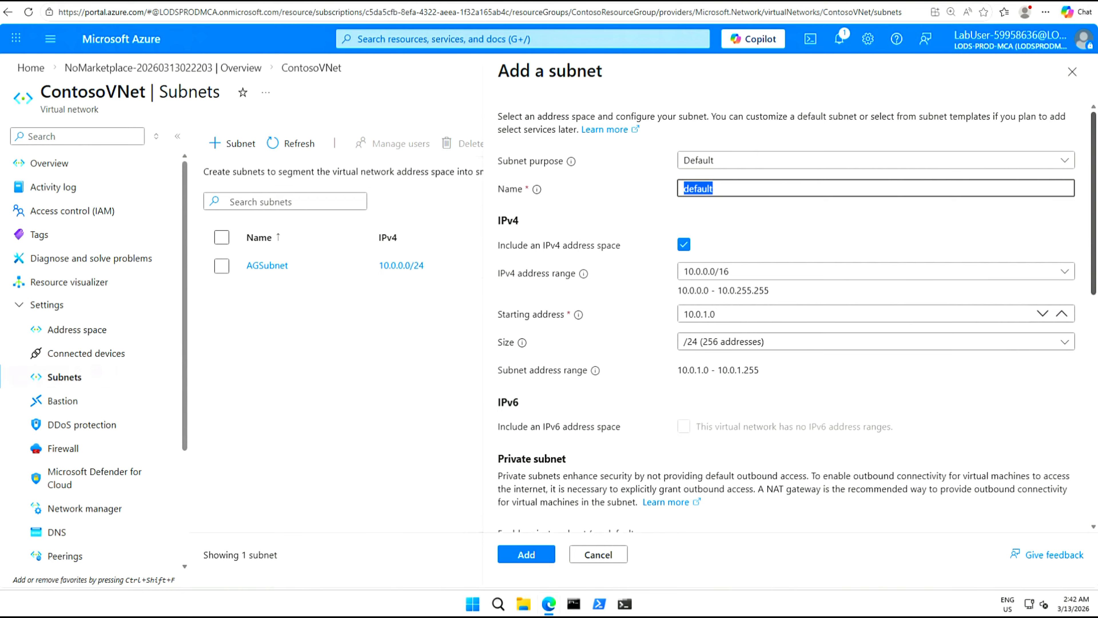
type("BackendSubnet")
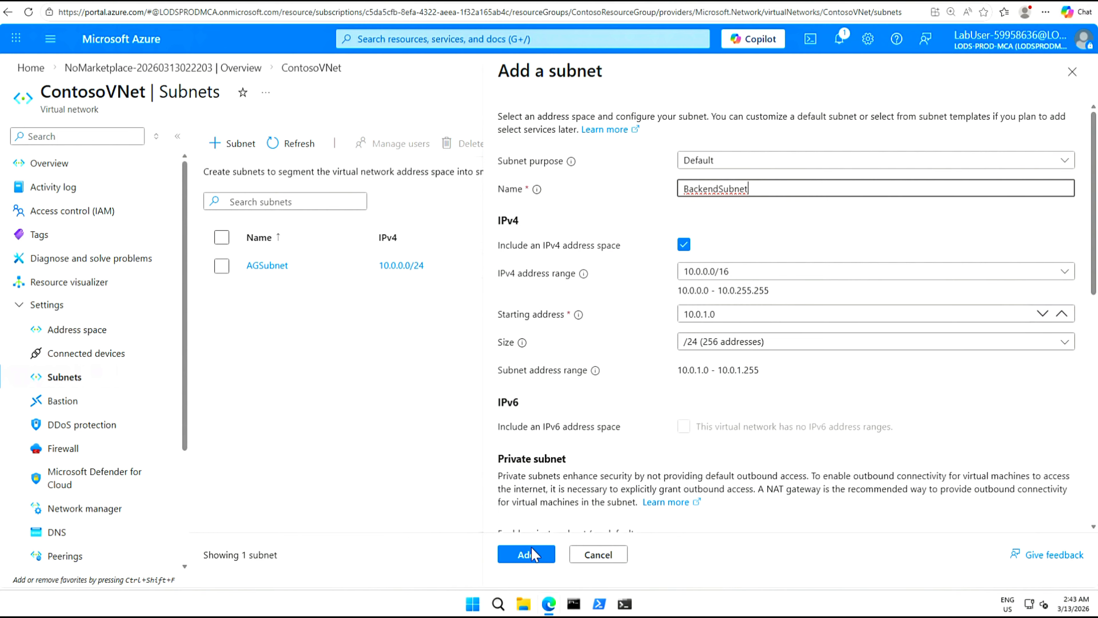
left_click(525, 557)
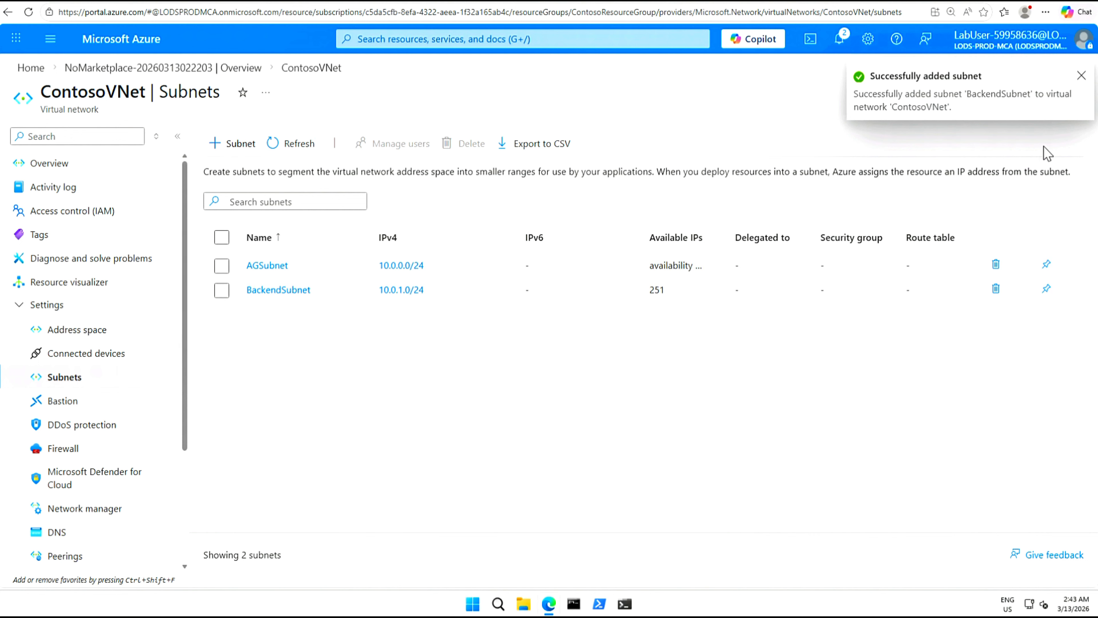
left_click(1079, 76)
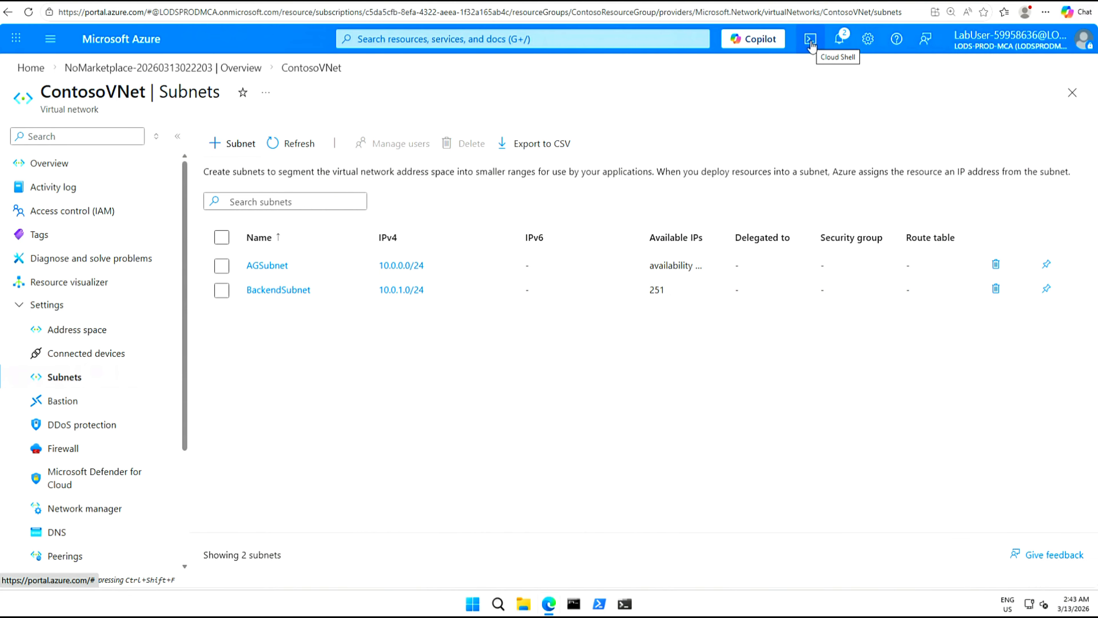
Launch Cloud Shell as PowerShell with no storage account on the lab subscription.
left_click(812, 44)
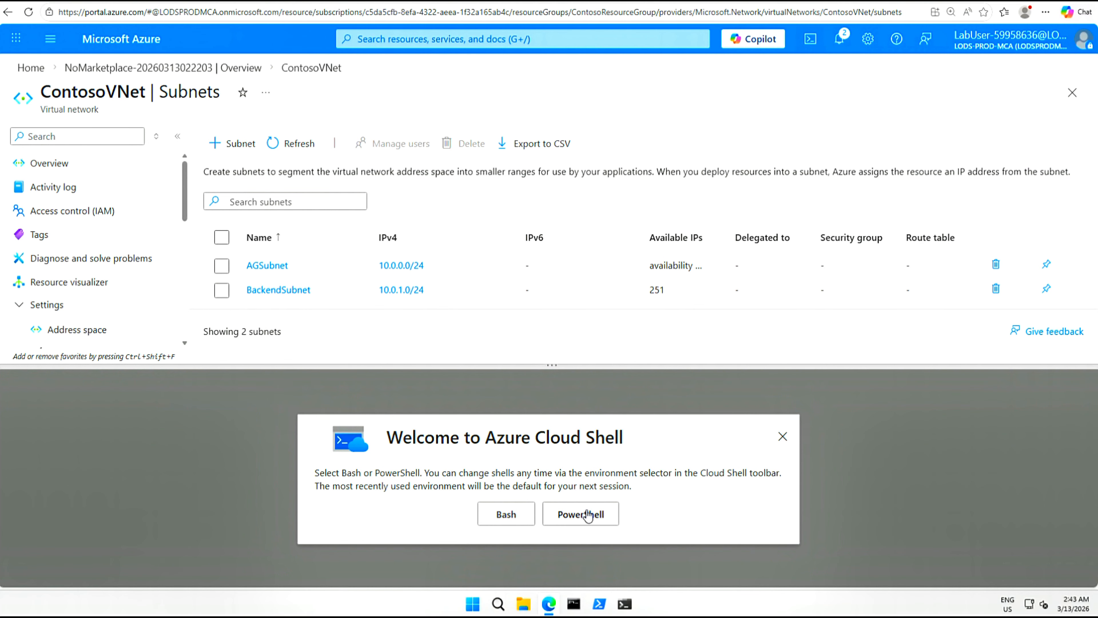
left_click(583, 516)
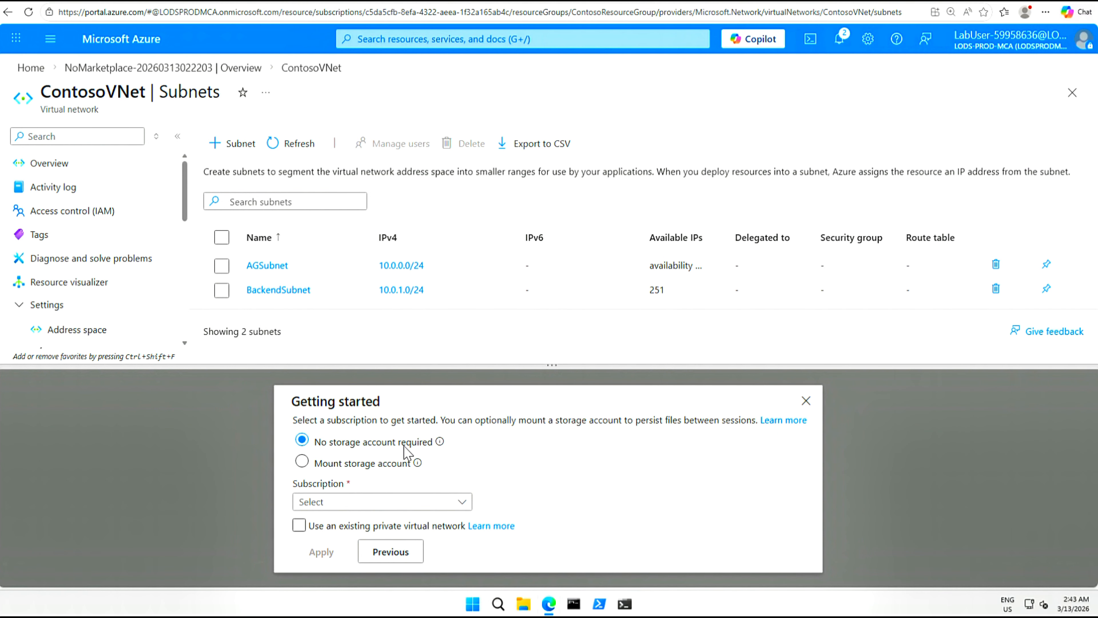
left_click(458, 505)
left_click(393, 557)
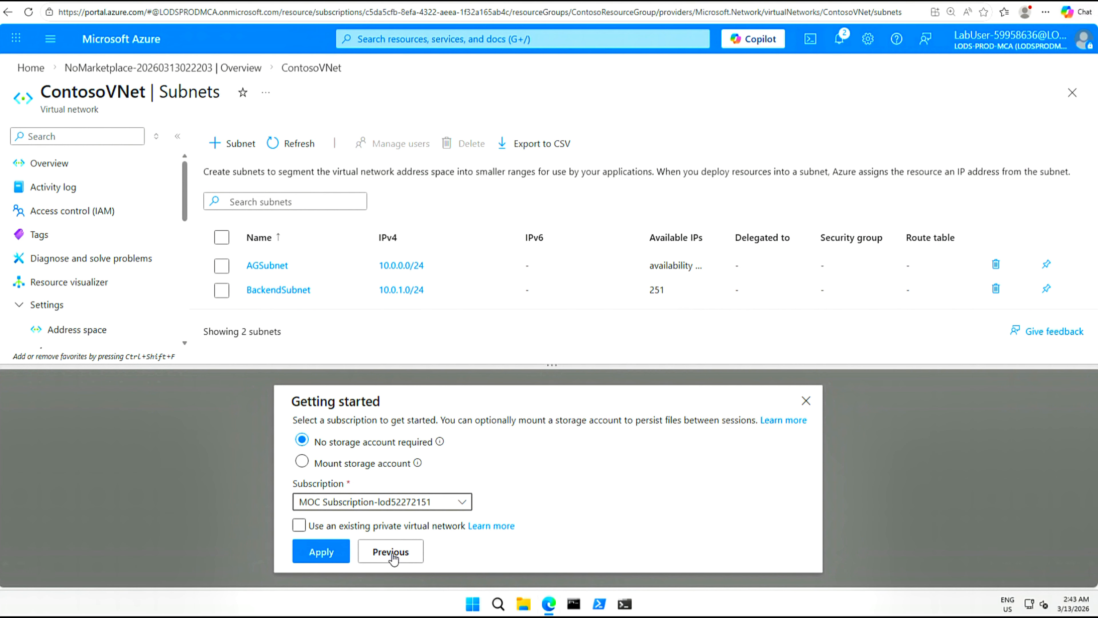
left_click(325, 552)
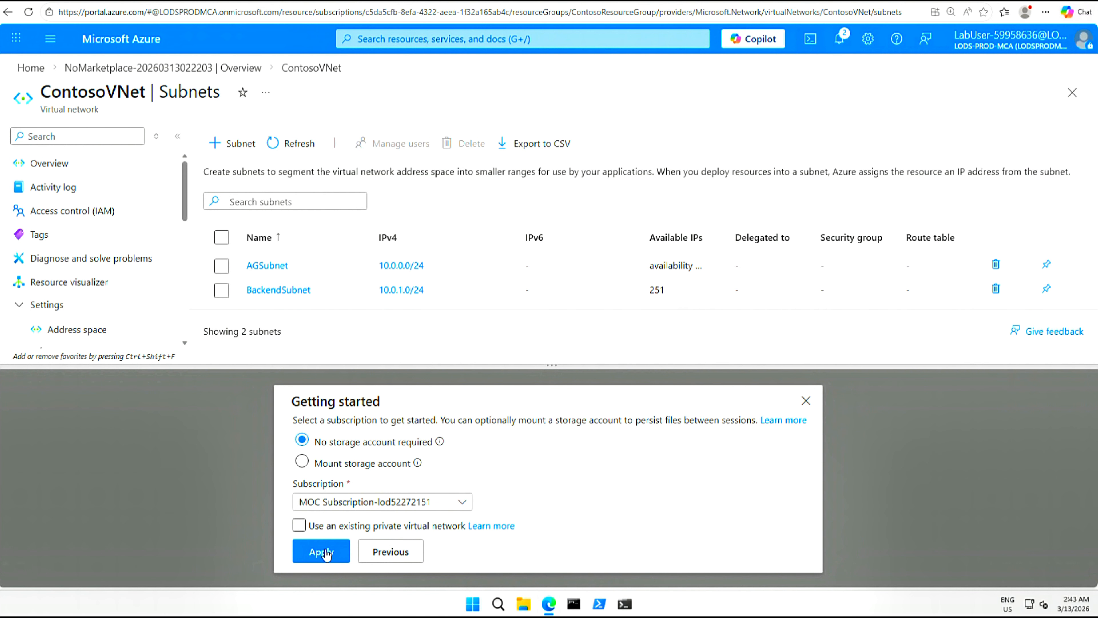
left_click(322, 552)
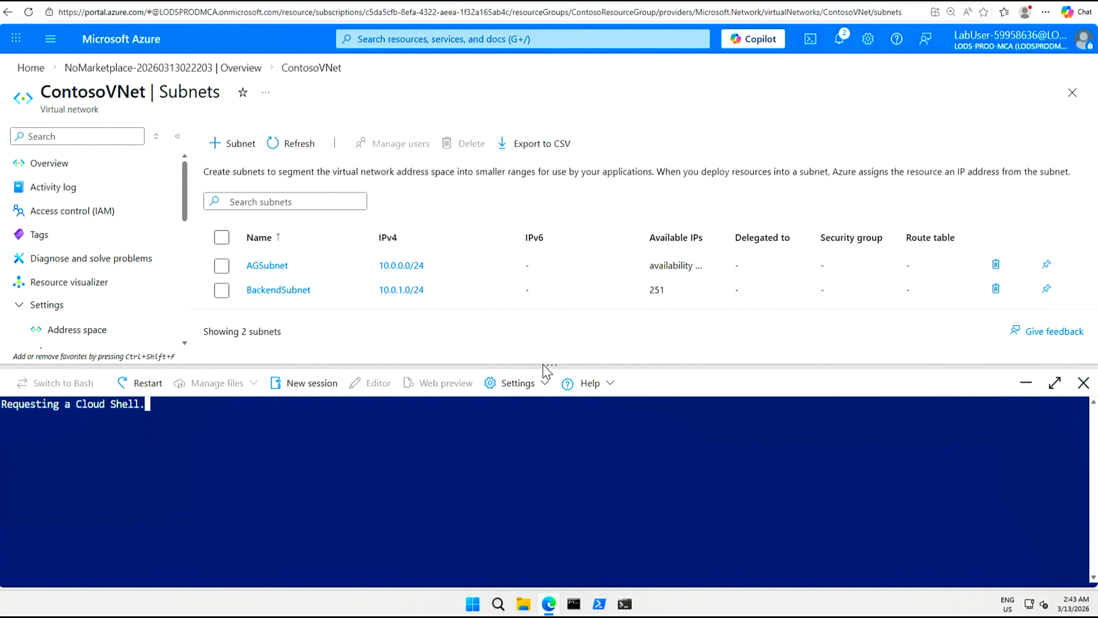
Enlarge the Cloud Shell terminal pane and clear its startup output with cls.
left_click_drag(543, 366, 552, 282)
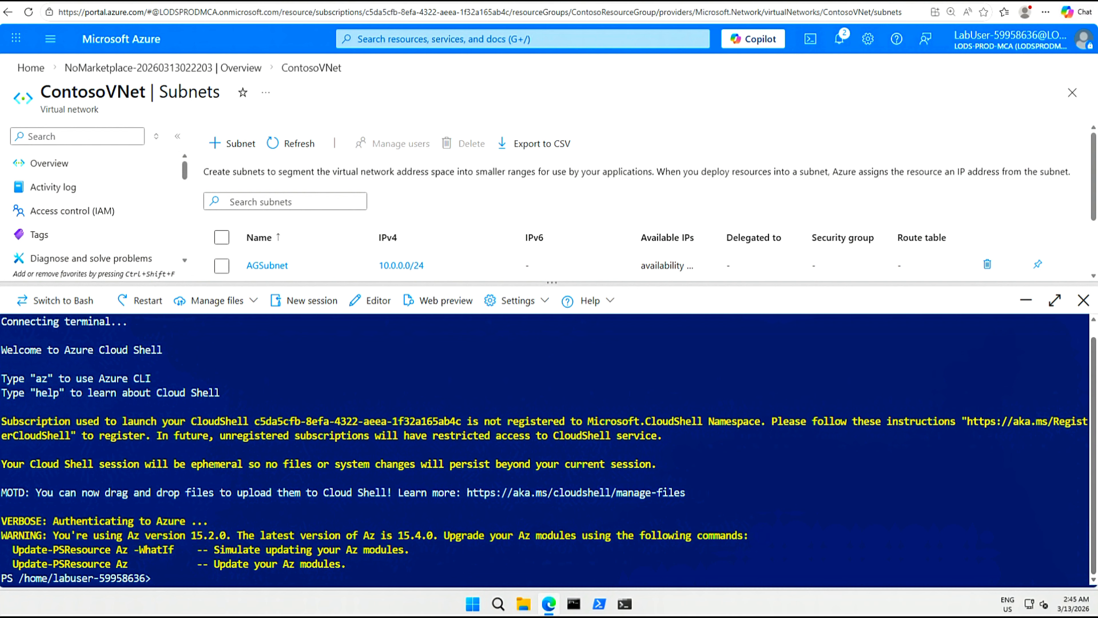
type("cls")
key("Return")
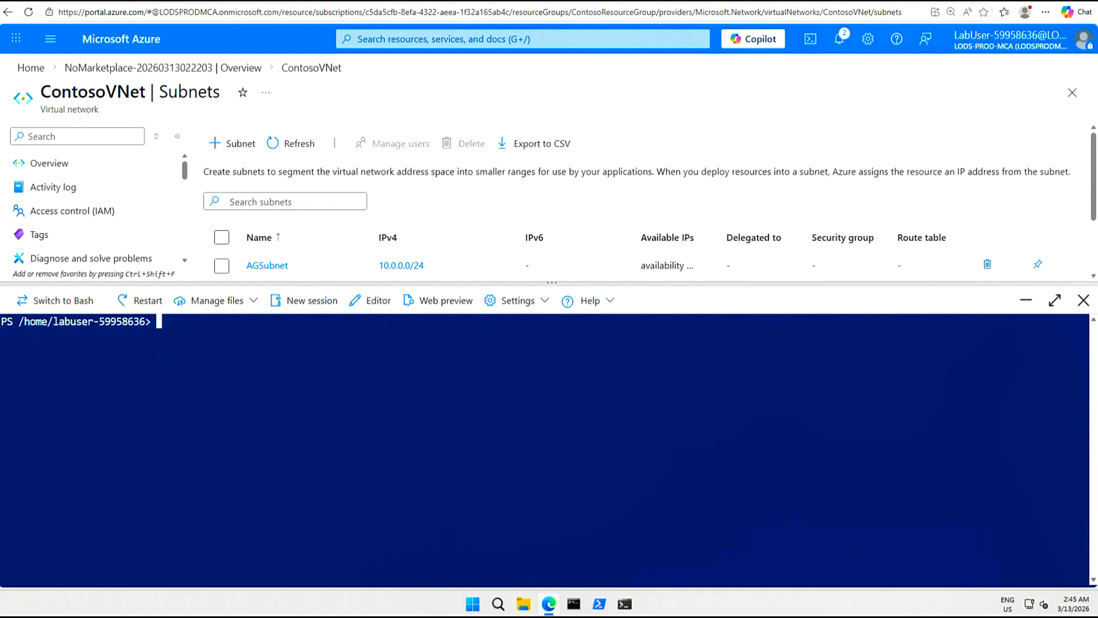
Start a Cloud Shell file upload and browse to F:\Allfiles\Exercises\M05.
left_click(254, 304)
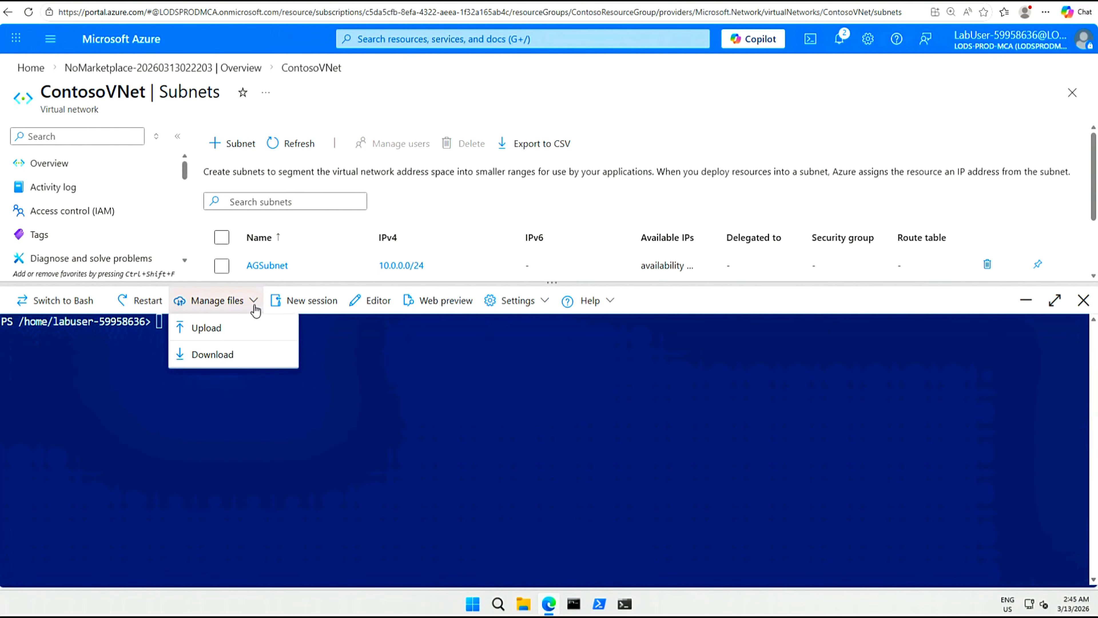
left_click(220, 331)
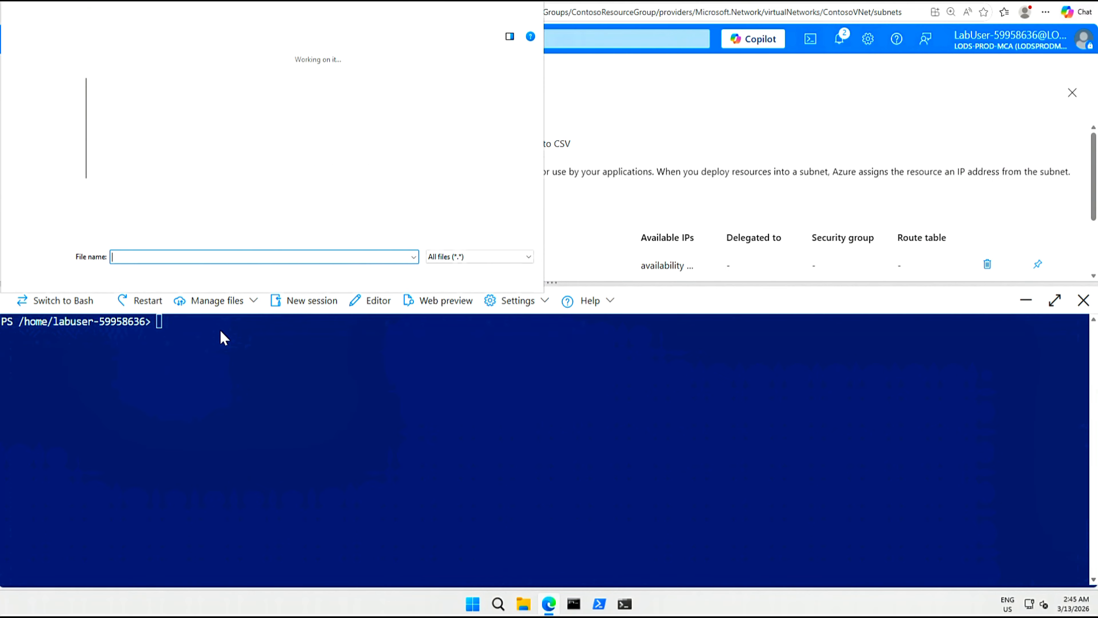
scroll(69, 189, "down", 2)
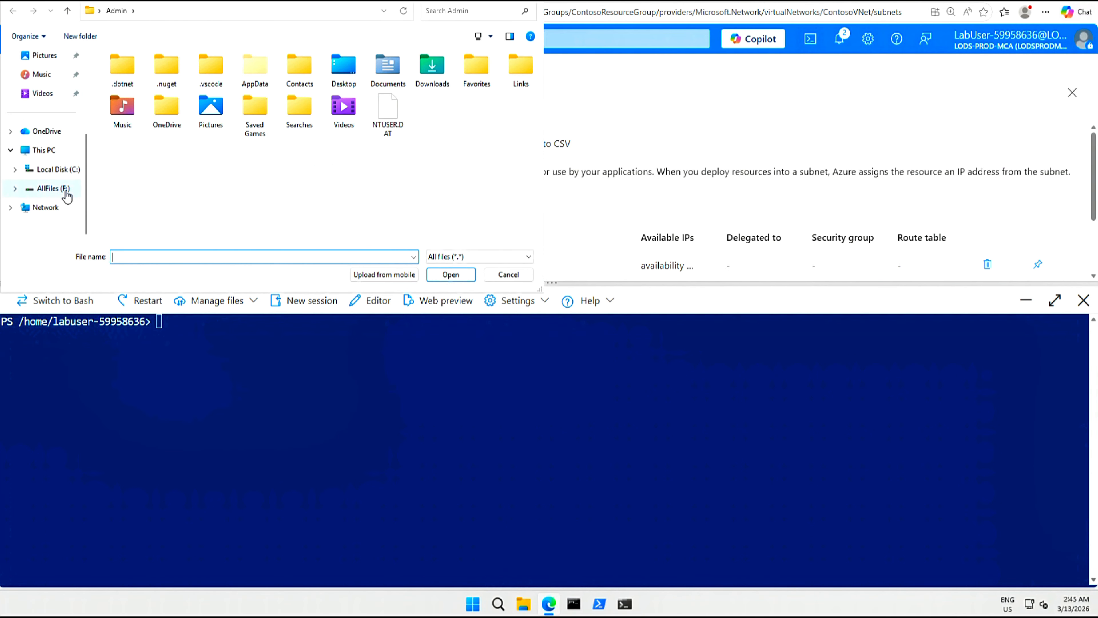
left_click(55, 189)
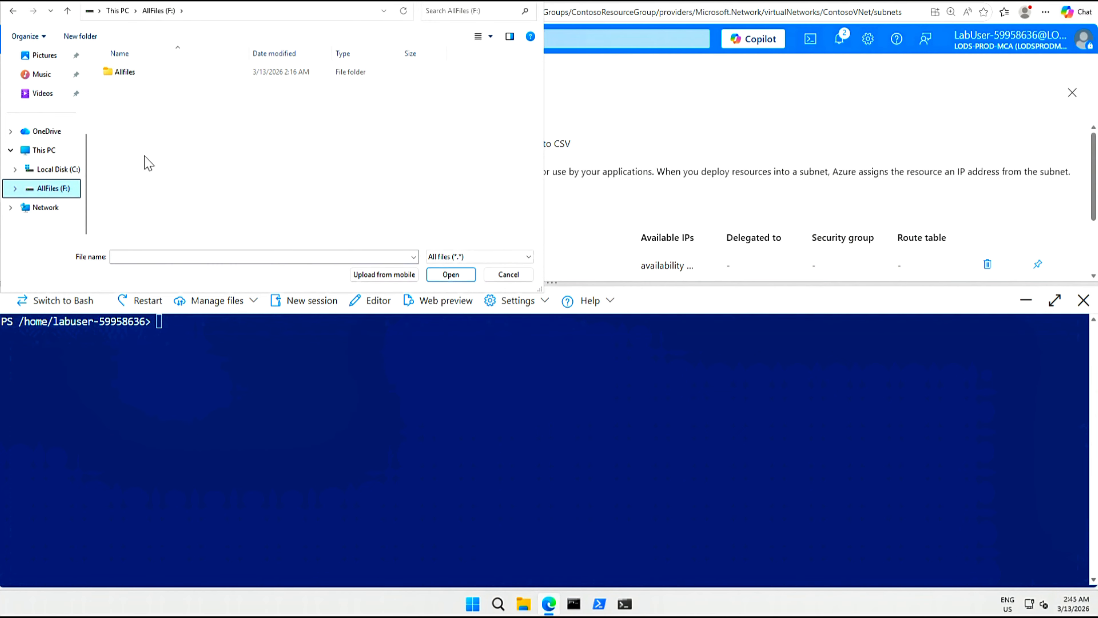
left_click(125, 74)
double_click(125, 74)
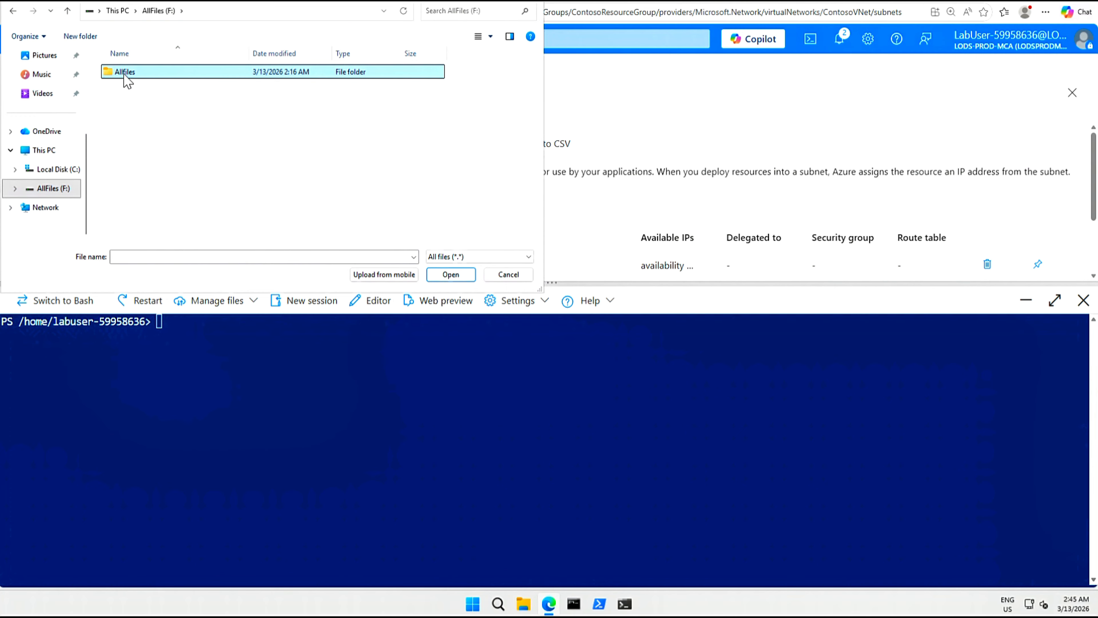
left_click(125, 75)
double_click(125, 74)
left_click(119, 123)
double_click(120, 123)
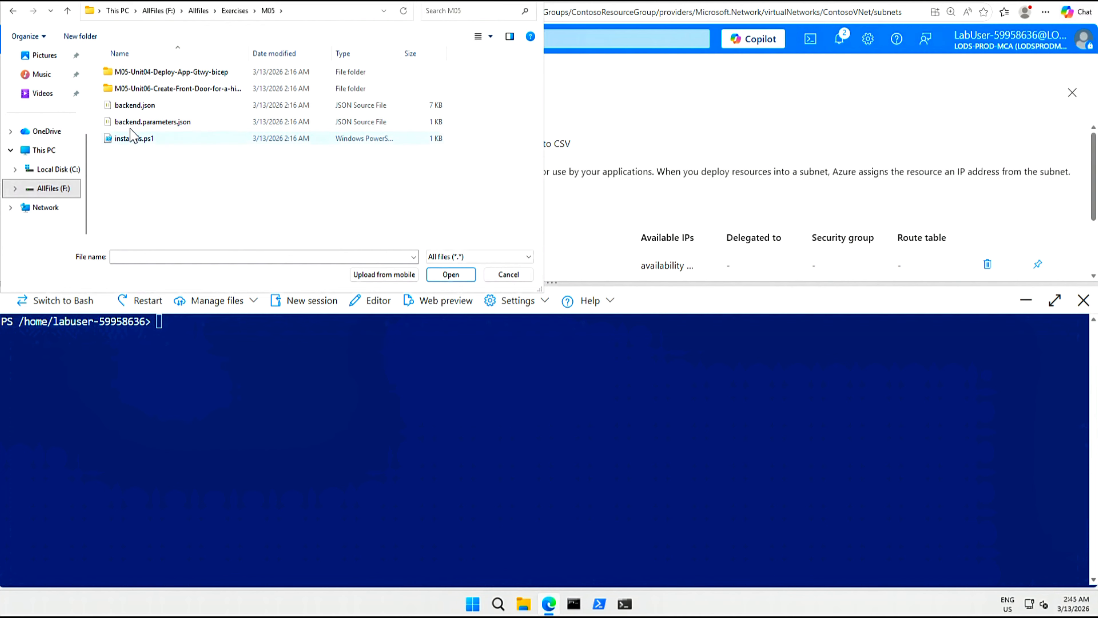
Upload backend.json, backend.parameters.json and install-iis.ps1 from the M05 folder.
left_click(134, 114)
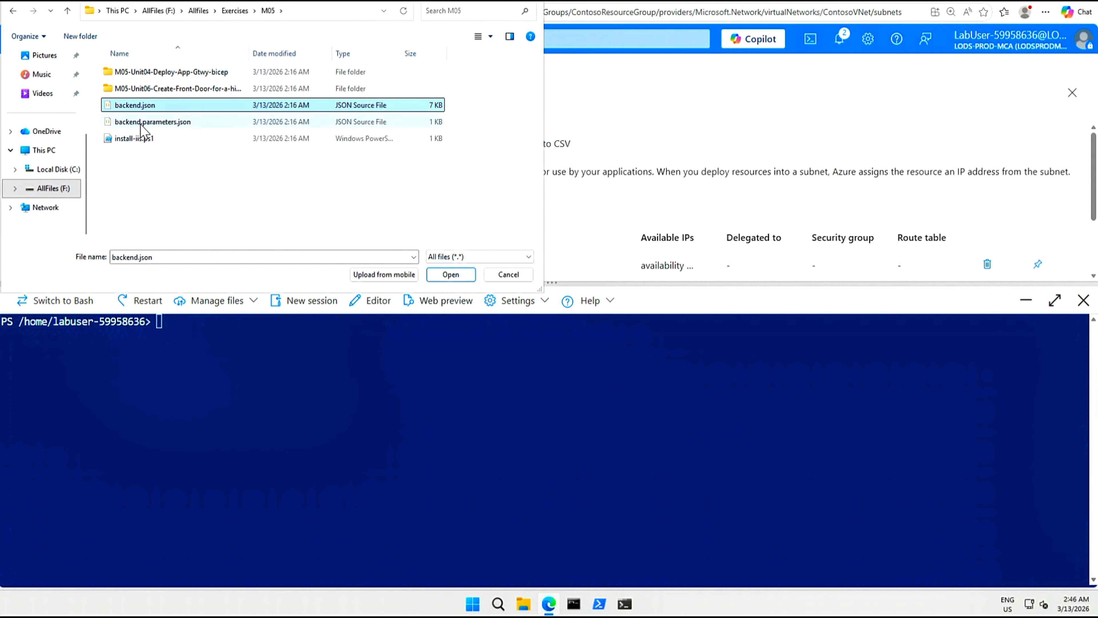
left_click(141, 122, "ctrl")
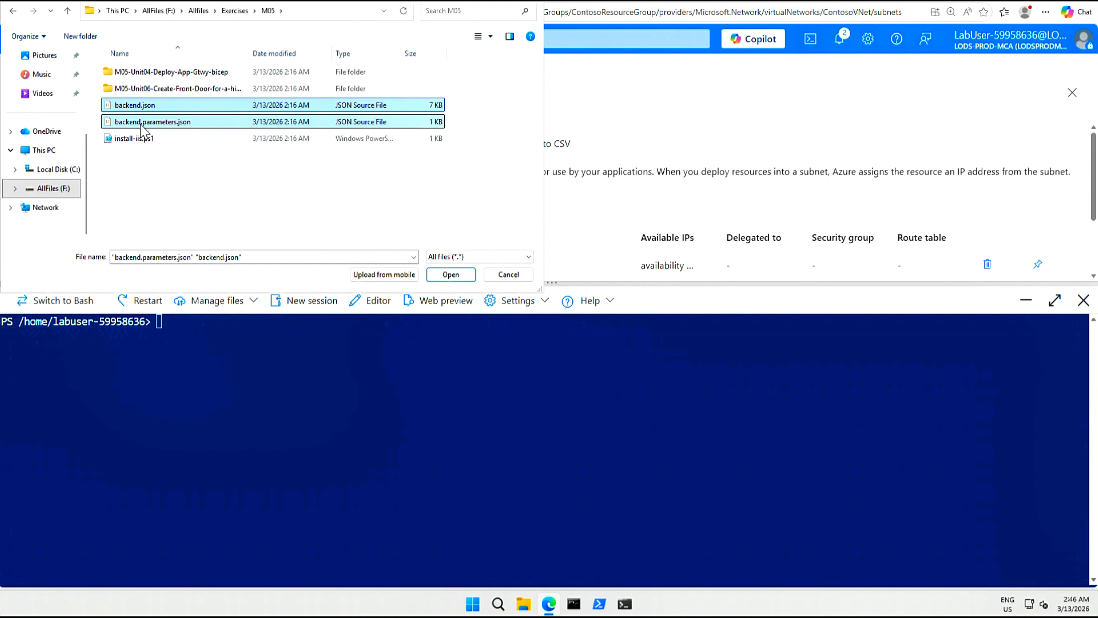
left_click(139, 142, "ctrl")
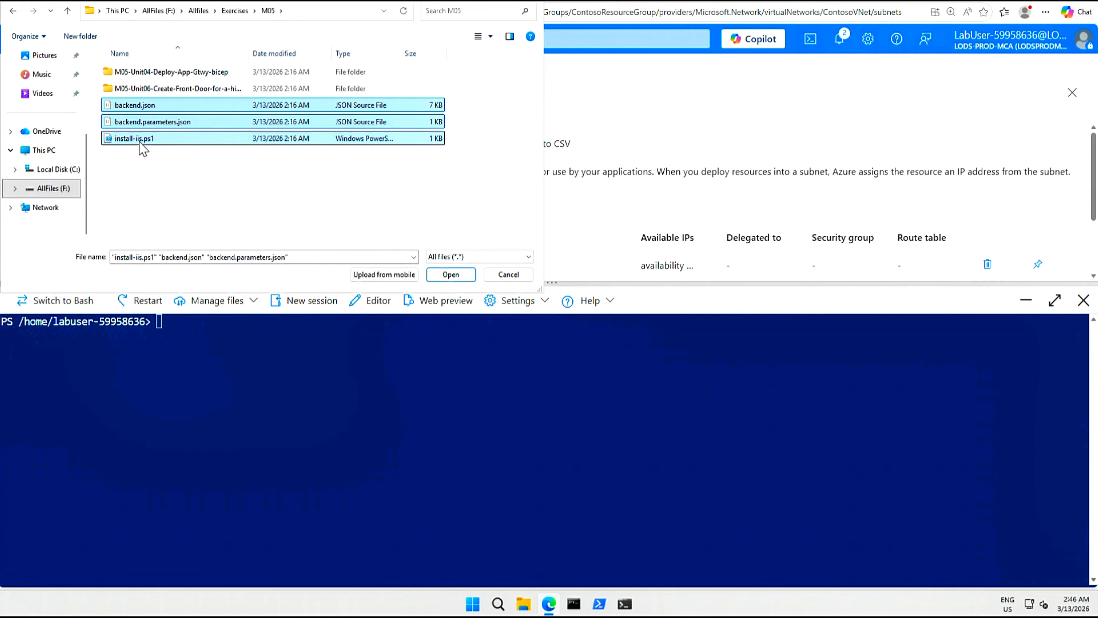
left_click(450, 275)
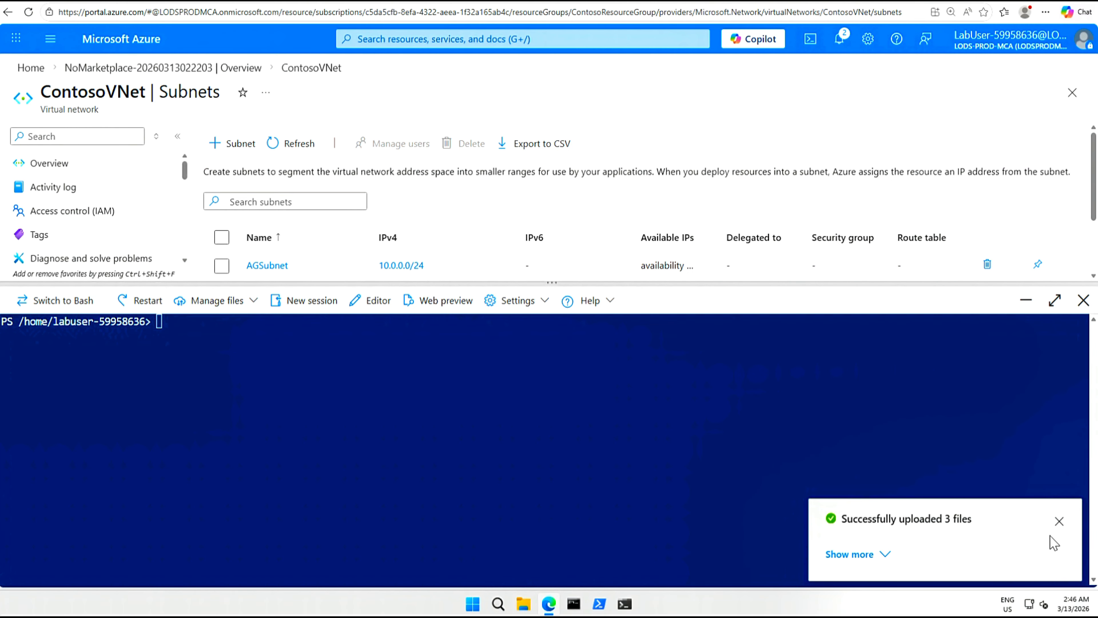
Dismiss the upload notice and list the home directory files with ls.
left_click(1058, 523)
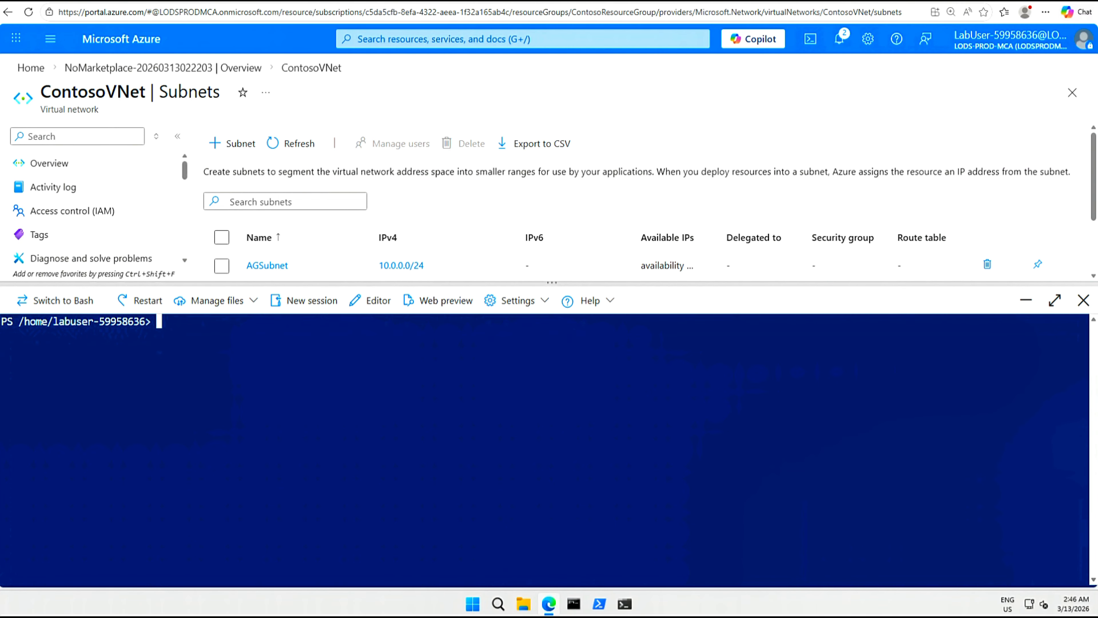
type("ls")
key("Return")
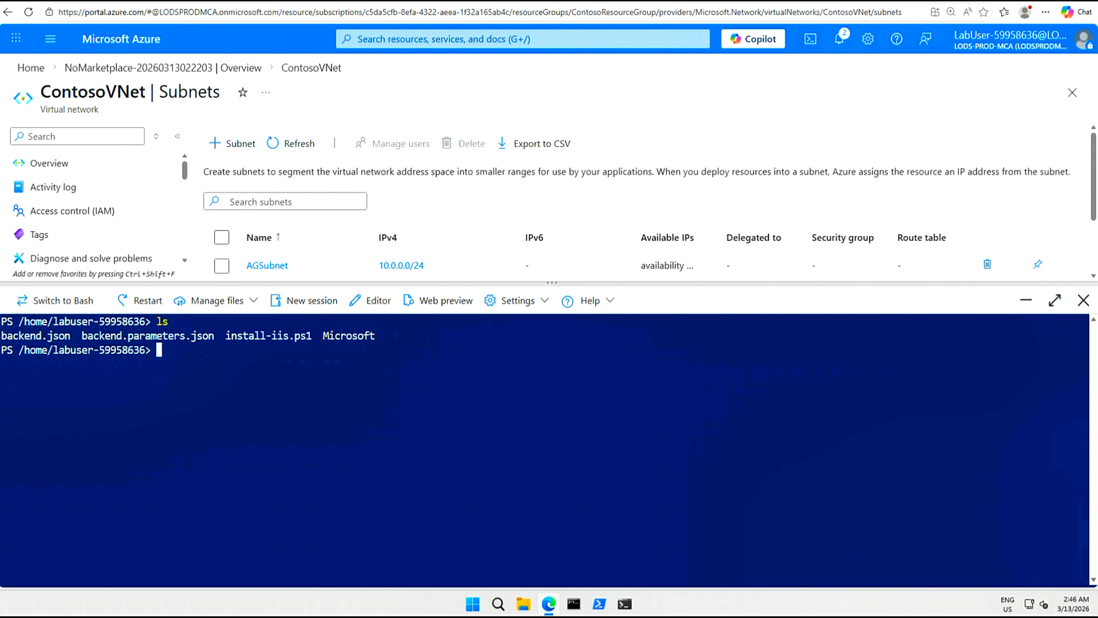
Set $RGName to ContosoResourceGroup and deploy backend.json with backend.parameters.json.
type("$RGName = \"ContosoResourceGroup\"")
key("Return")
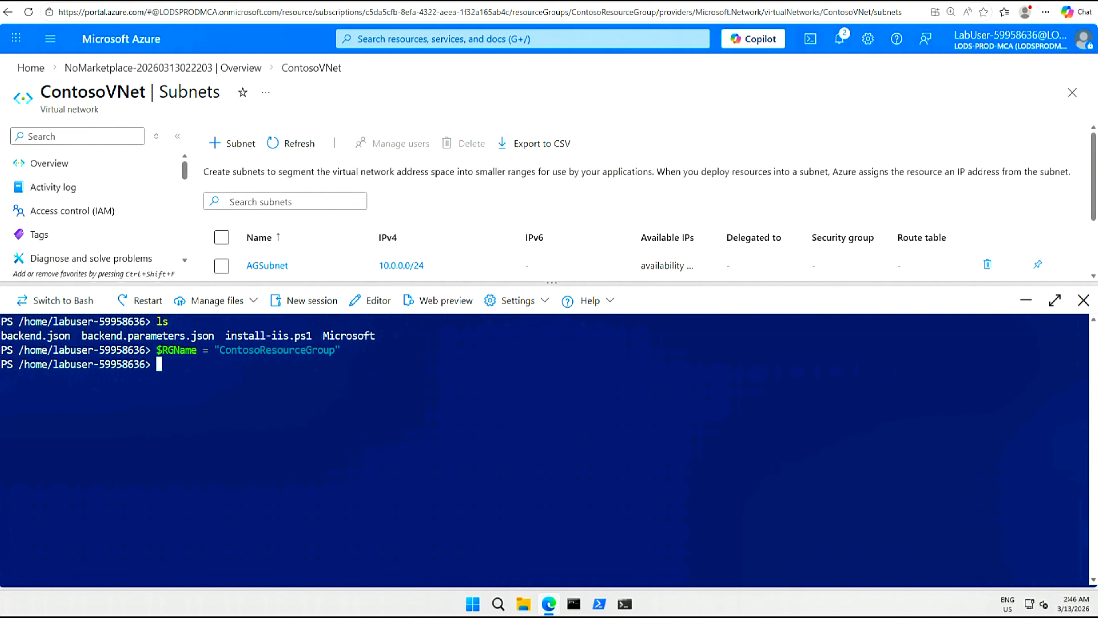
key("Return")
type("New-AzResourceGroupDeployment -ResourceGroupName $RGName -TemplateFile backend.json ")
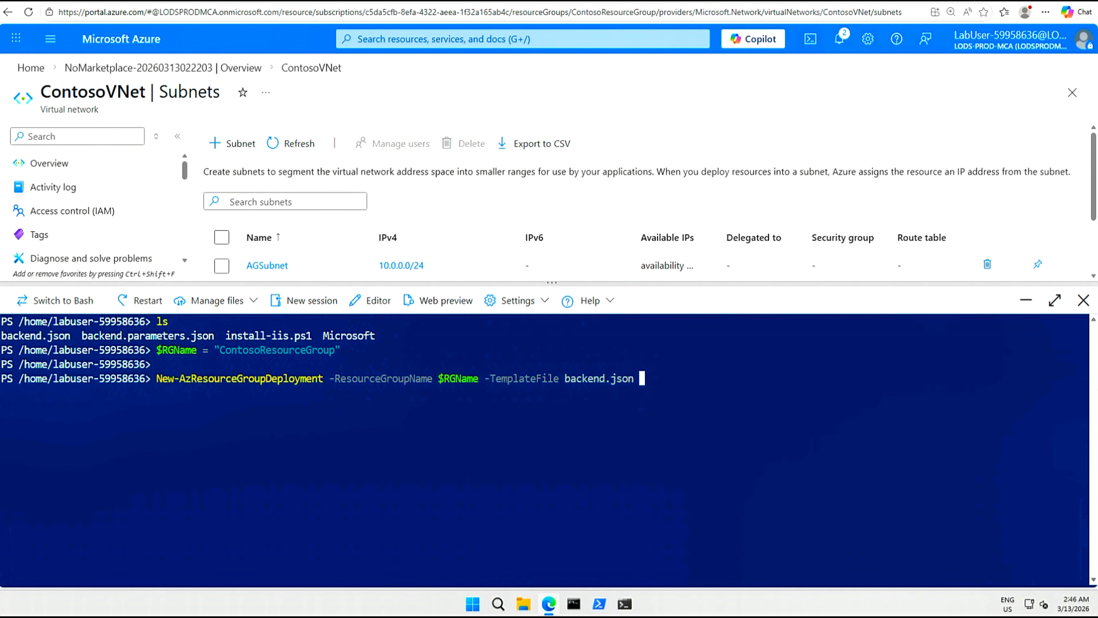
type("-TemplateParameterFile backend.parameters.json")
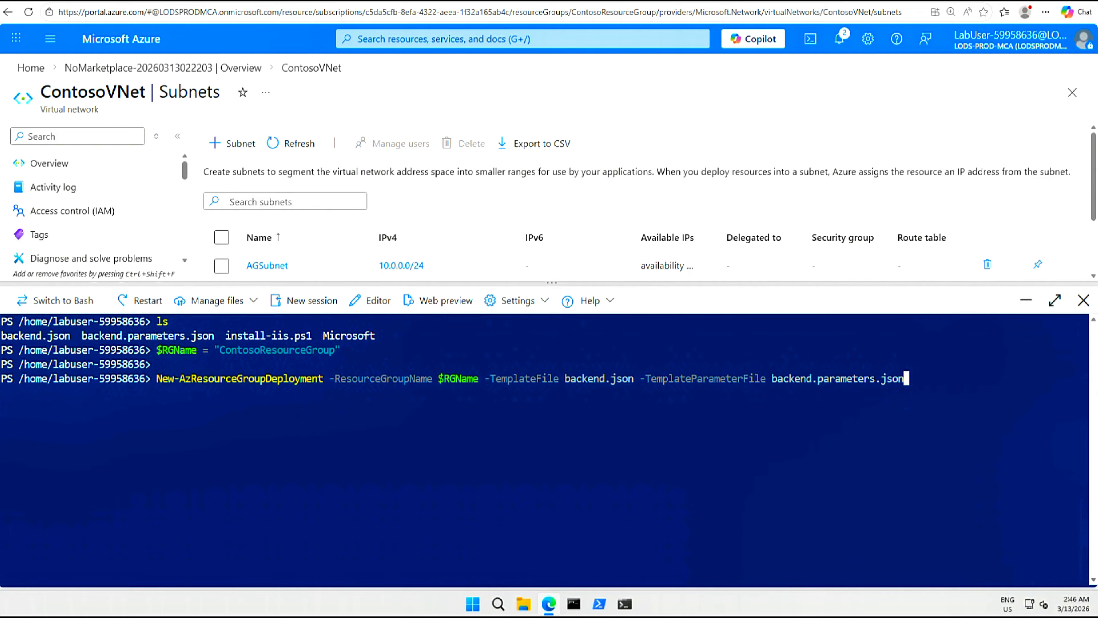
key("Return")
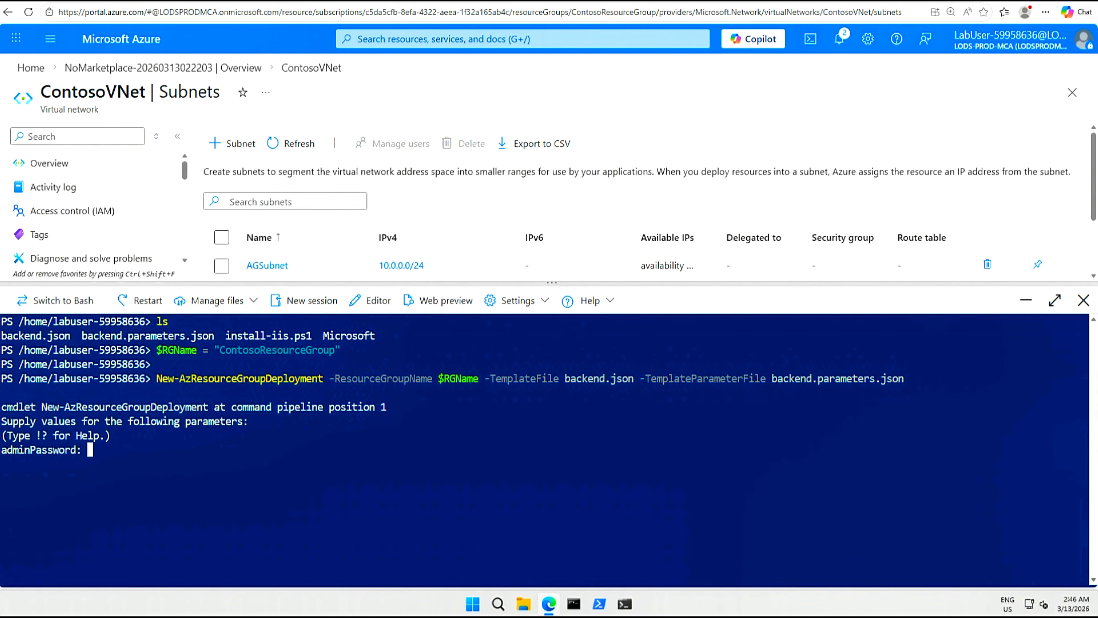
Type the VM admin password into Notepad and copy it.
left_click(499, 603)
left_click(607, 421)
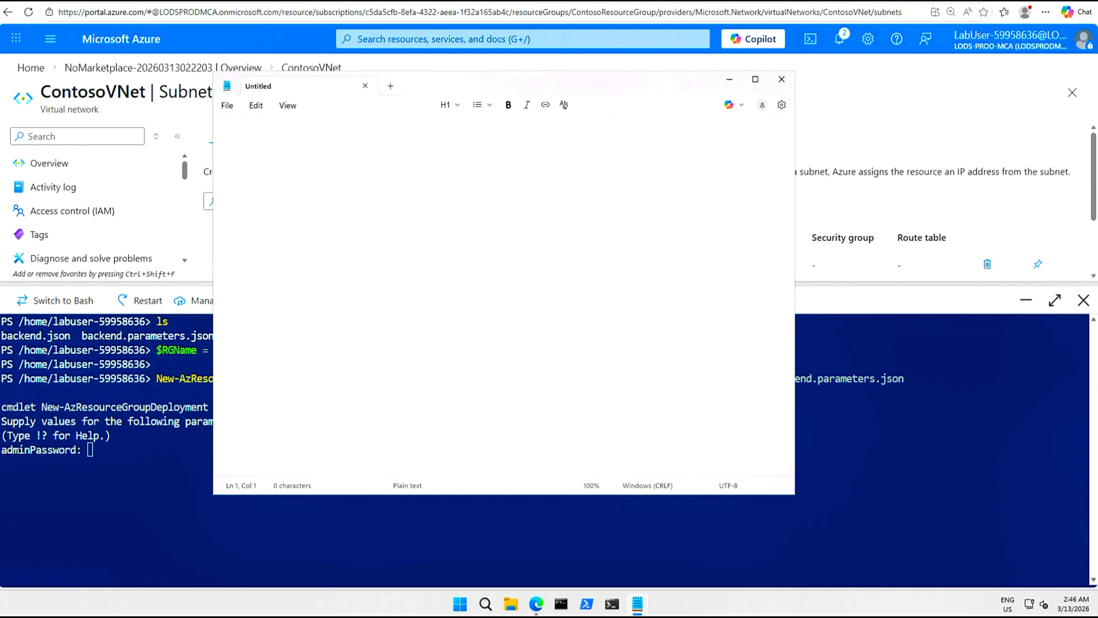
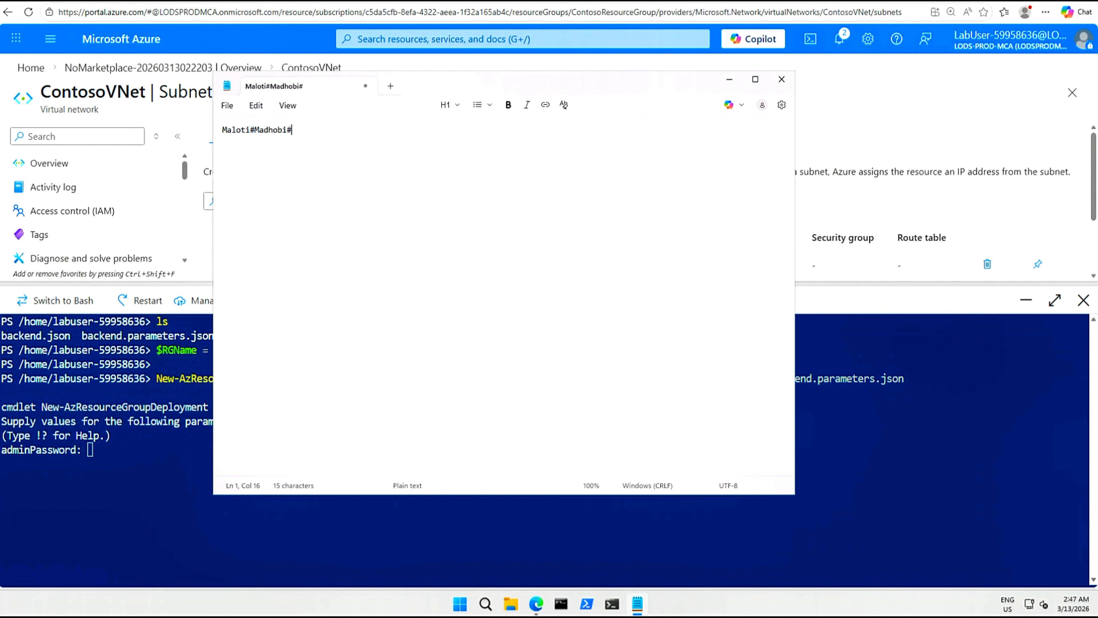
left_click_drag(305, 130, 221, 130)
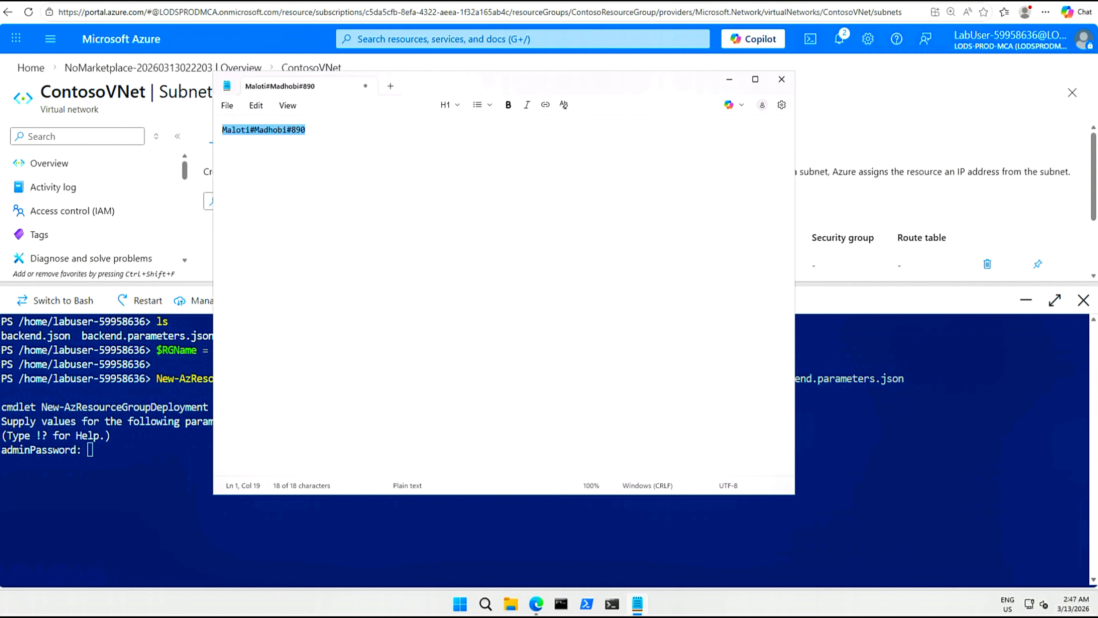
right_click(235, 133)
left_click(289, 149)
Paste the admin password at the adminPassword prompt and submit it.
left_click_drag(134, 453, 133, 459)
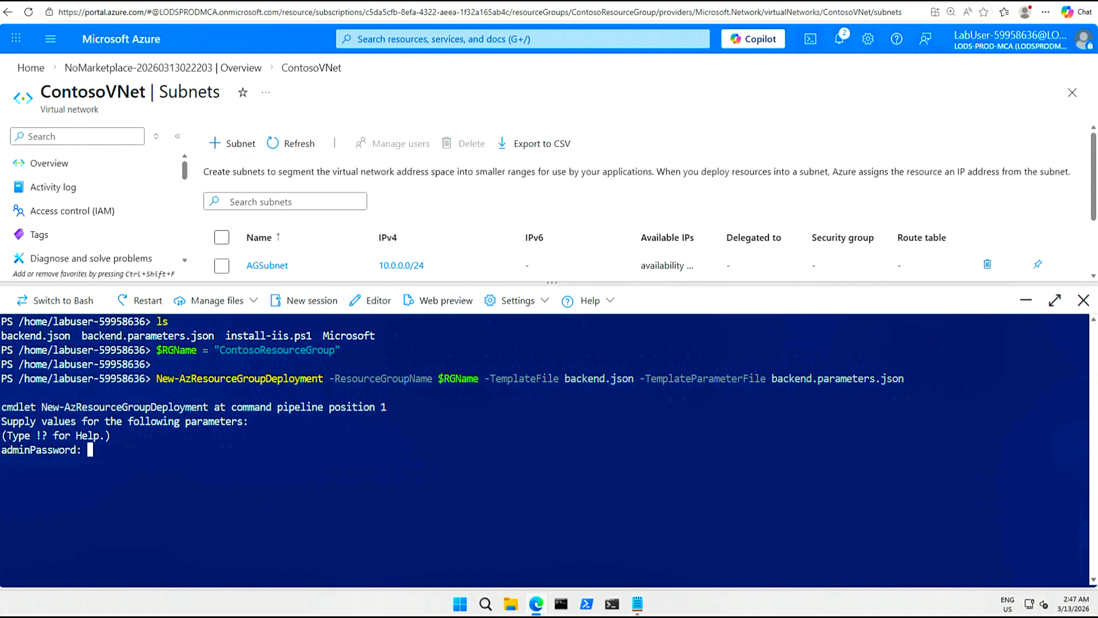
right_click(113, 444)
left_click(159, 303)
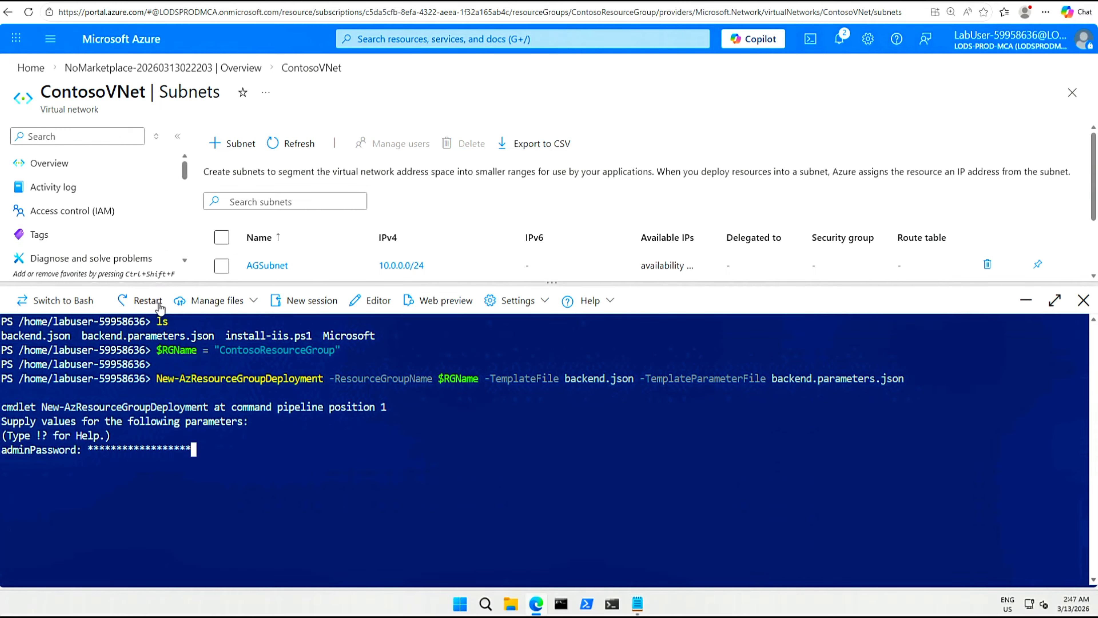
key("Return")
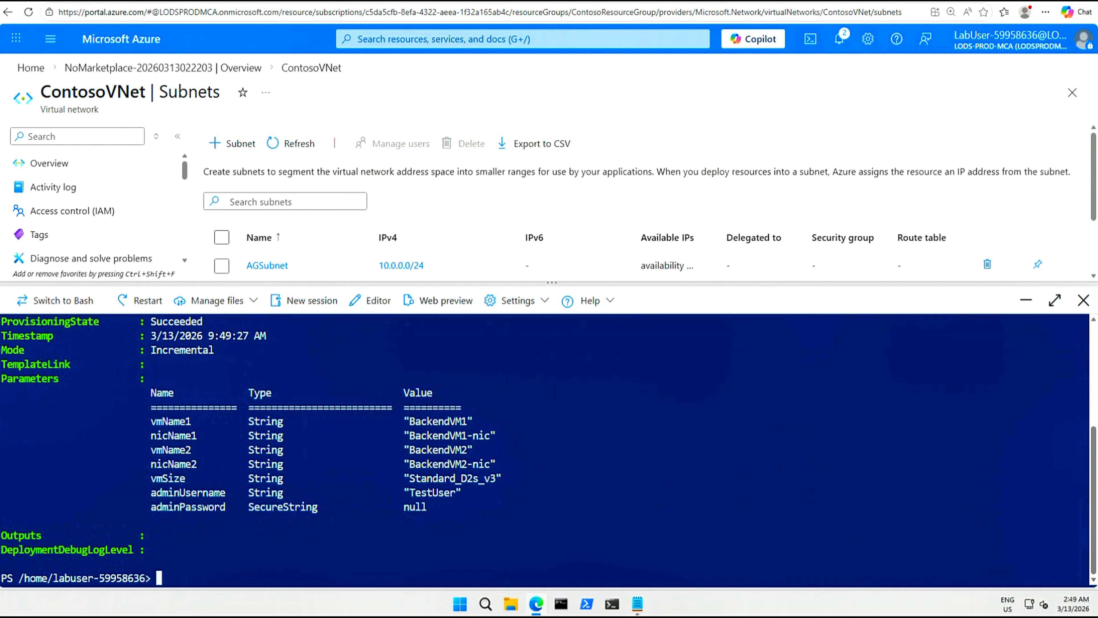
Highlight the deployment output rows showing BackendVM1 and BackendVM2.
left_click_drag(150, 421, 335, 435)
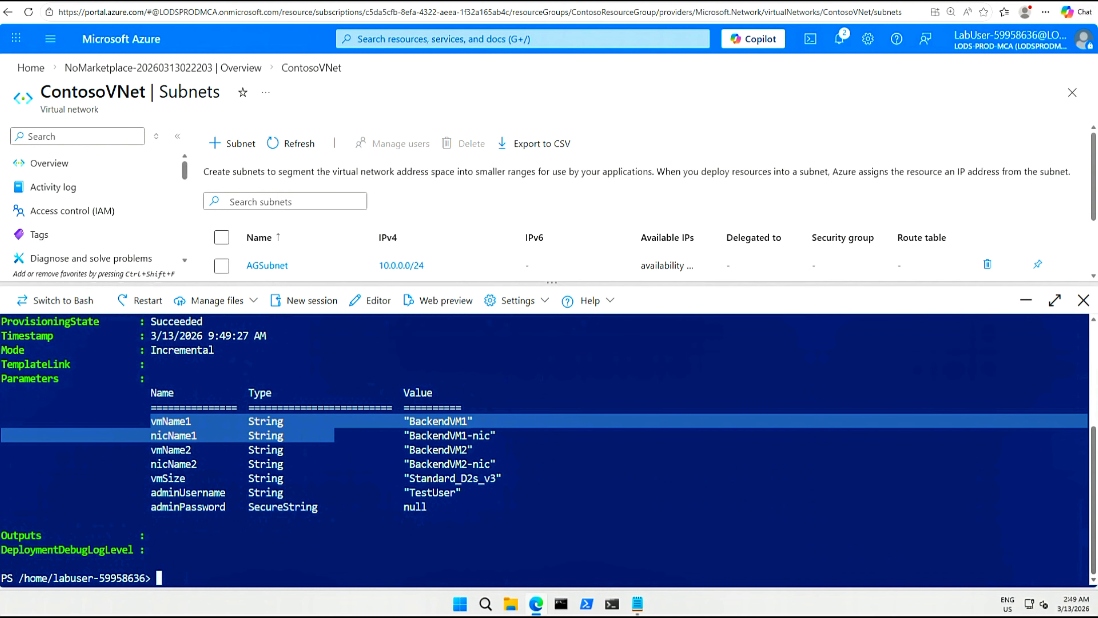
left_click_drag(151, 449, 473, 449)
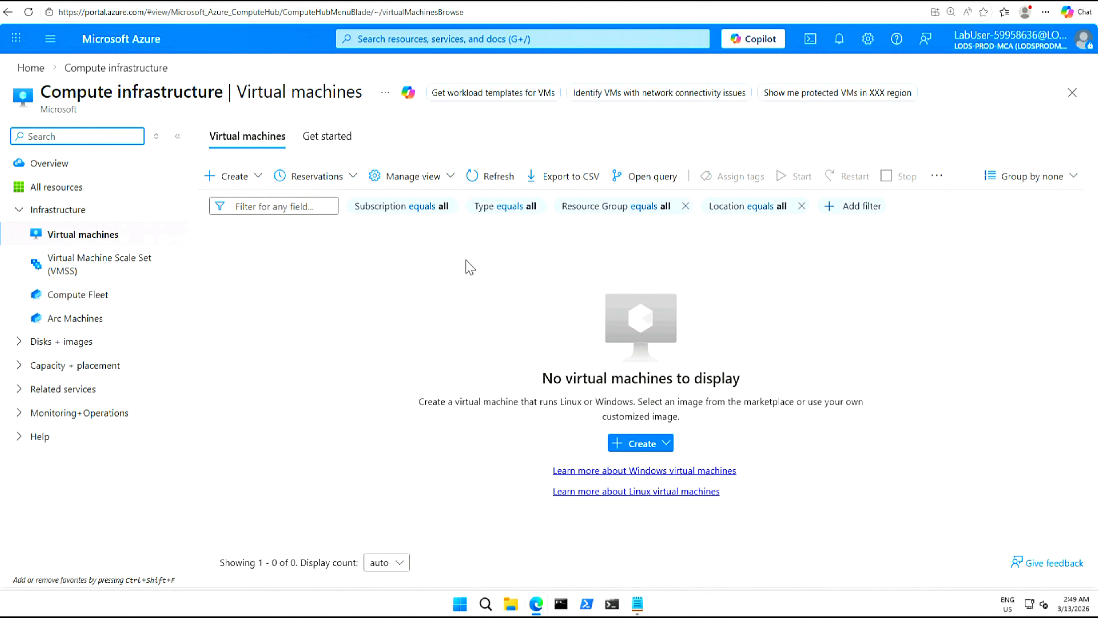
Refresh the Virtual machines list, which still shows no VMs.
left_click(477, 177)
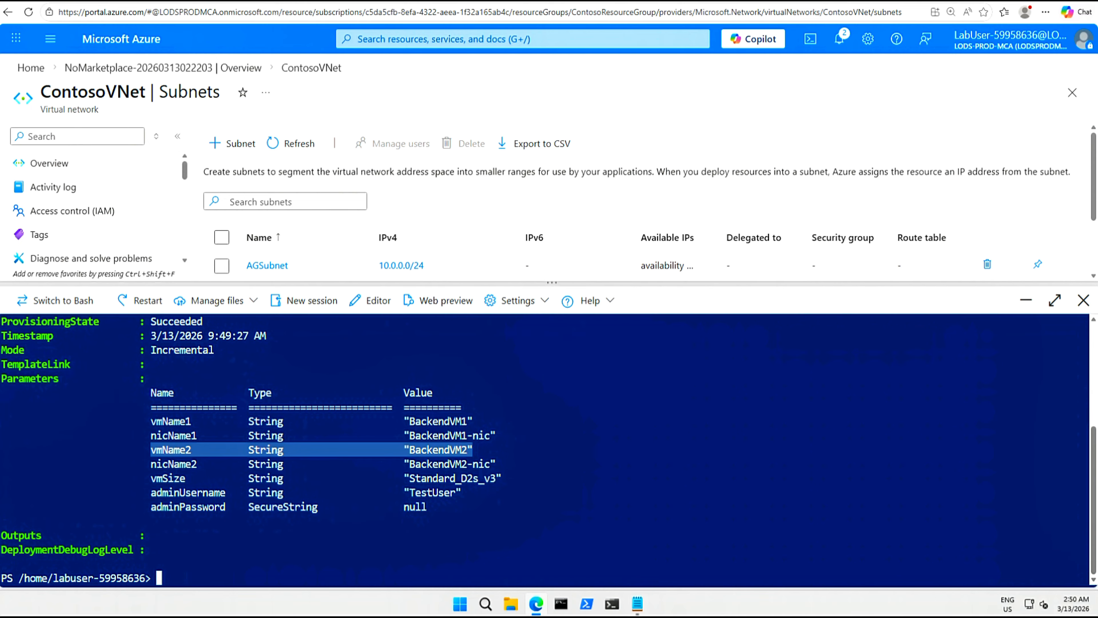
Run Invoke-AzVMRunCommand with install-iis.ps1 on BackendVM1 in ContosoResourceGroup.
type("Invoke-AzVMRunCommand -ResourceGroupName 'ContosoResourceGro")
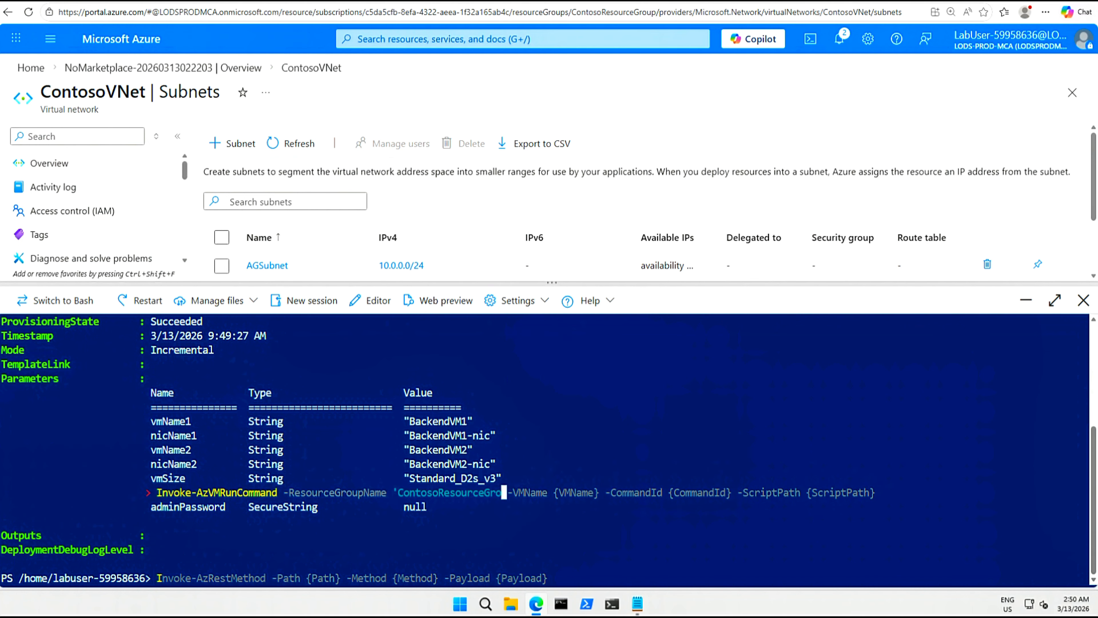
type("up' -Name 'BackendVM1' -CommandId 'RunPowerShellScript' -ScriptPath 'install-iis.ps1'")
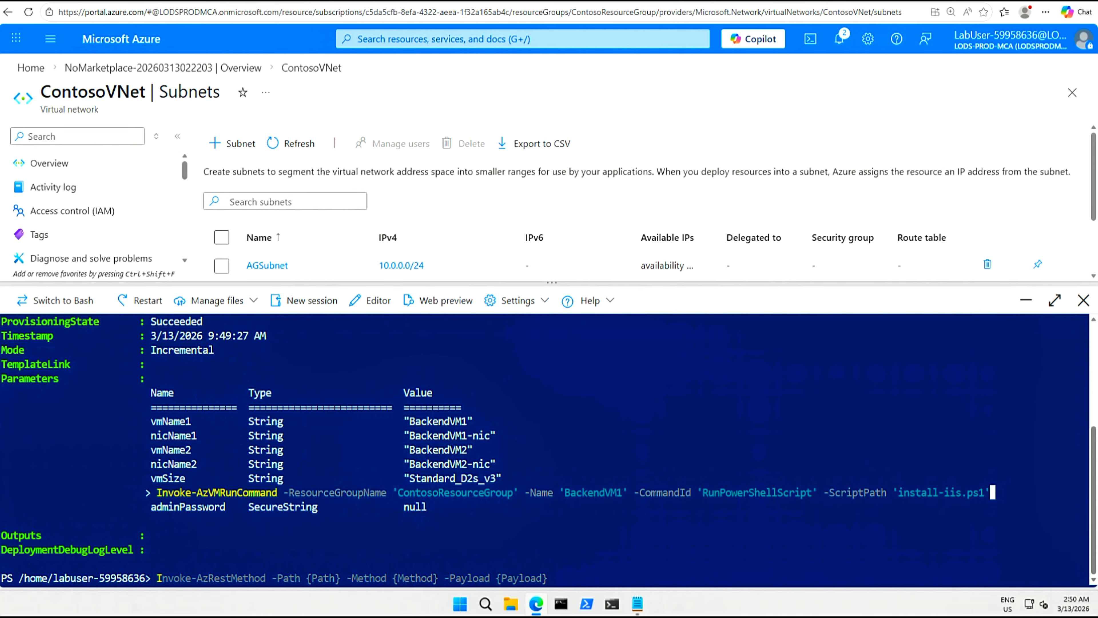
key("ctrl+c")
type("cls")
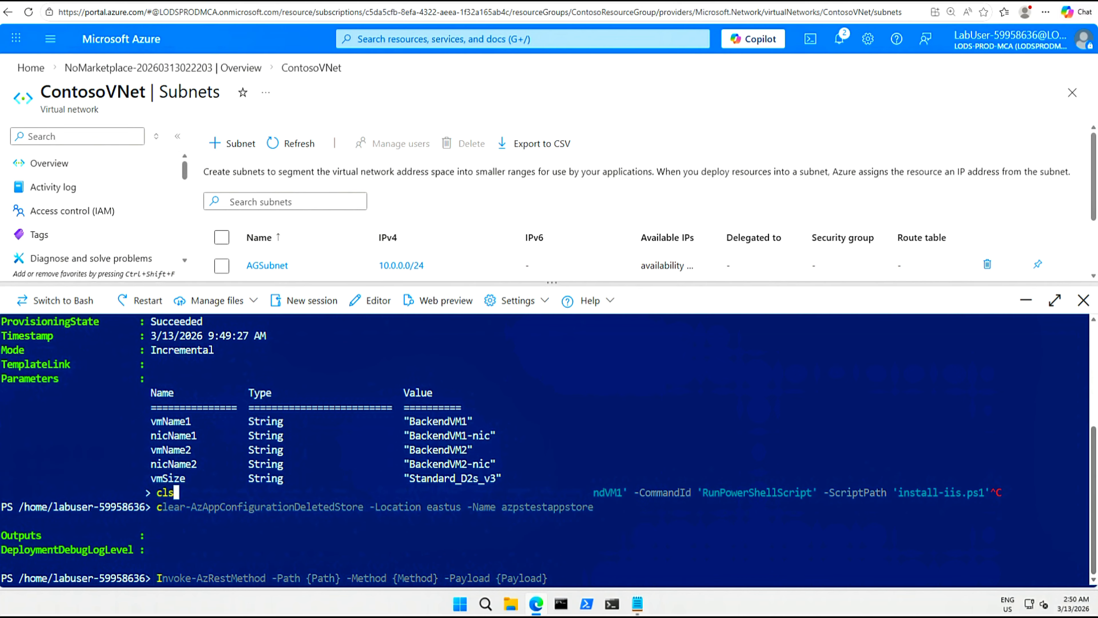
key("Return")
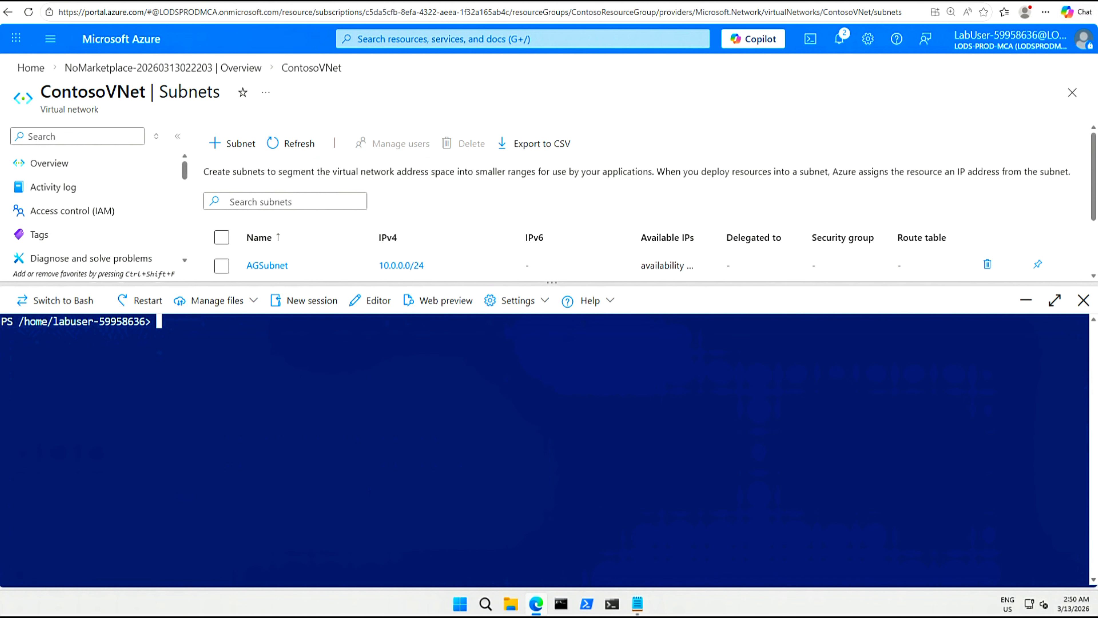
type("Invoke-AzVMR")
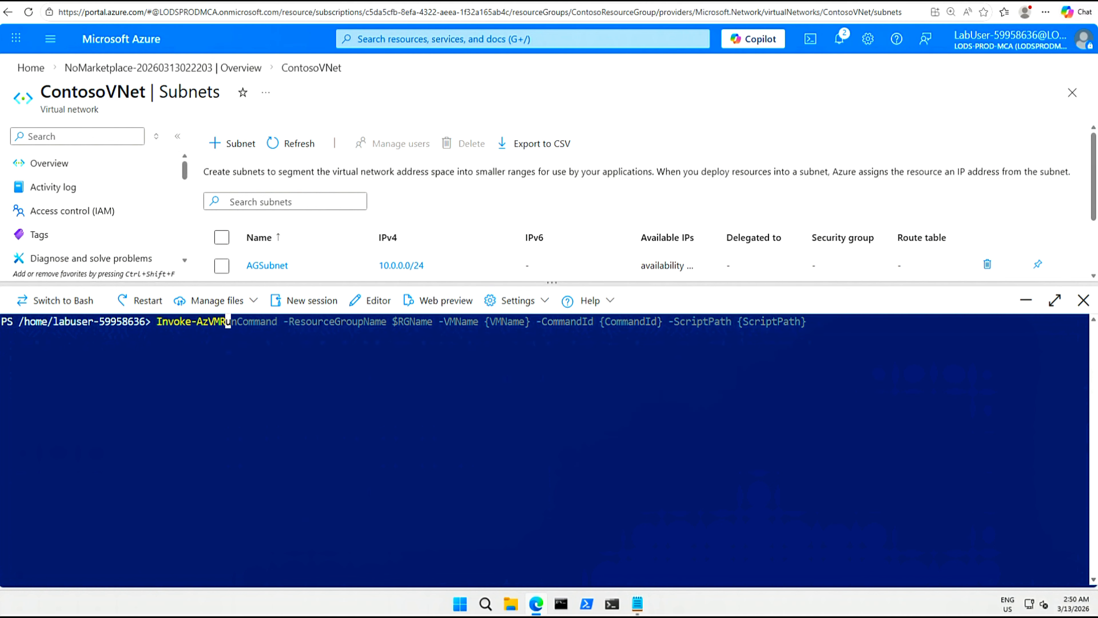
type("unCommand -ResourceGroupName 'ContosoResourceGroup' -Name 'BackendVM1' -CommandId 'RunPowerShellScript' -ScriptPath 'install-iis.ps1'")
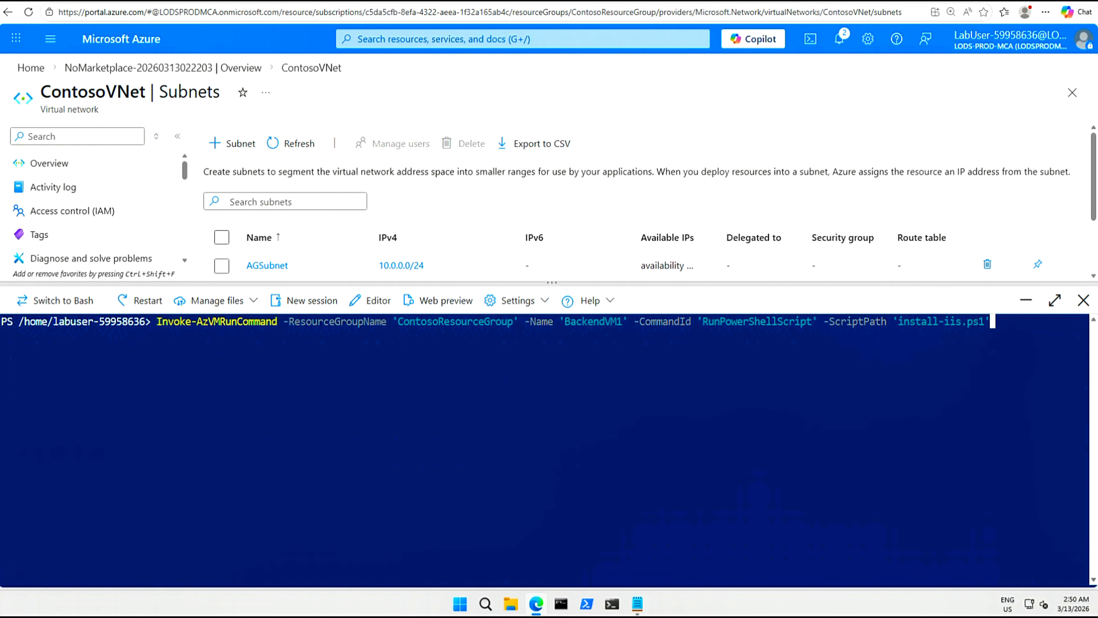
key("Return")
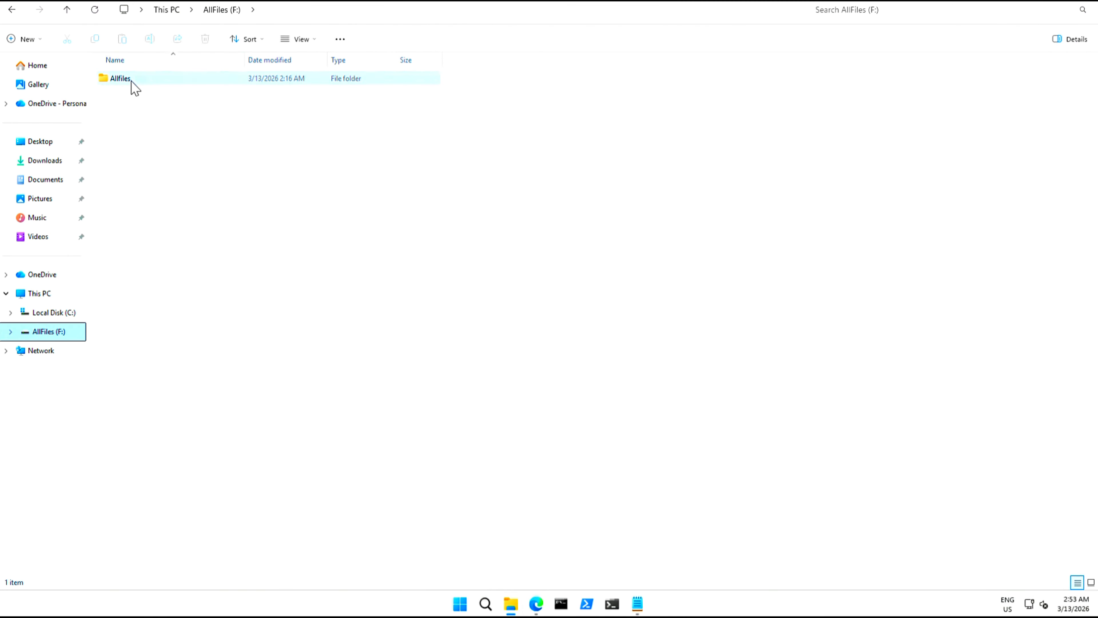
Browse to Allfiles > Exercises > M05 and open install-iis.ps1 in Notepad.
double_click(131, 80)
left_click(128, 80)
double_click(131, 80)
double_click(114, 129)
left_click(136, 146)
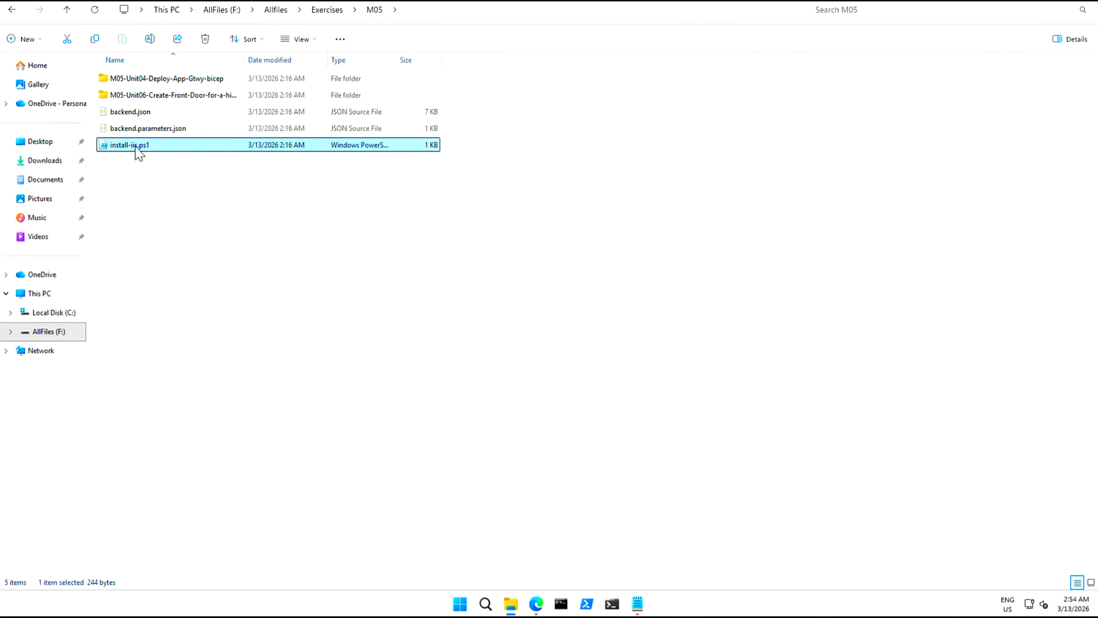
right_click(138, 147)
key("Escape")
right_click(136, 147)
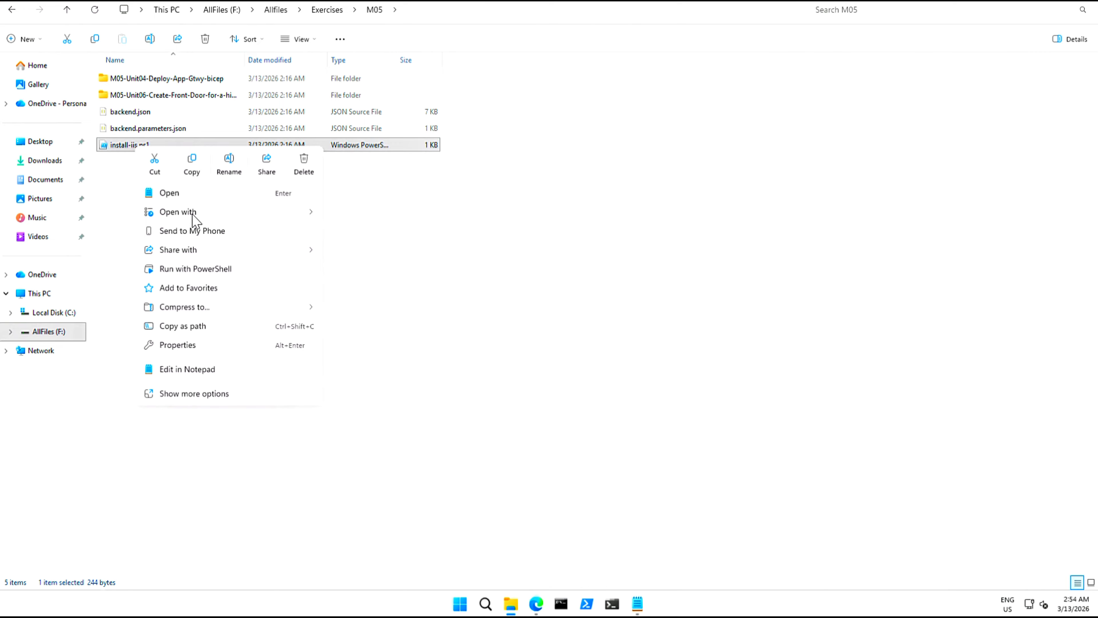
mouse_move(193, 215)
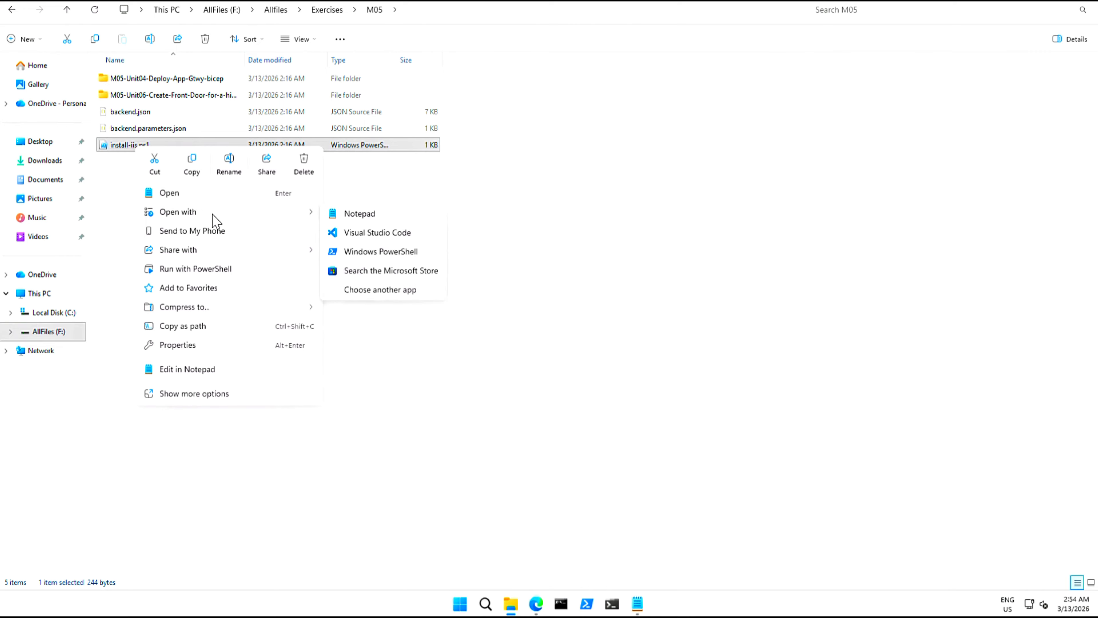
left_click(359, 216)
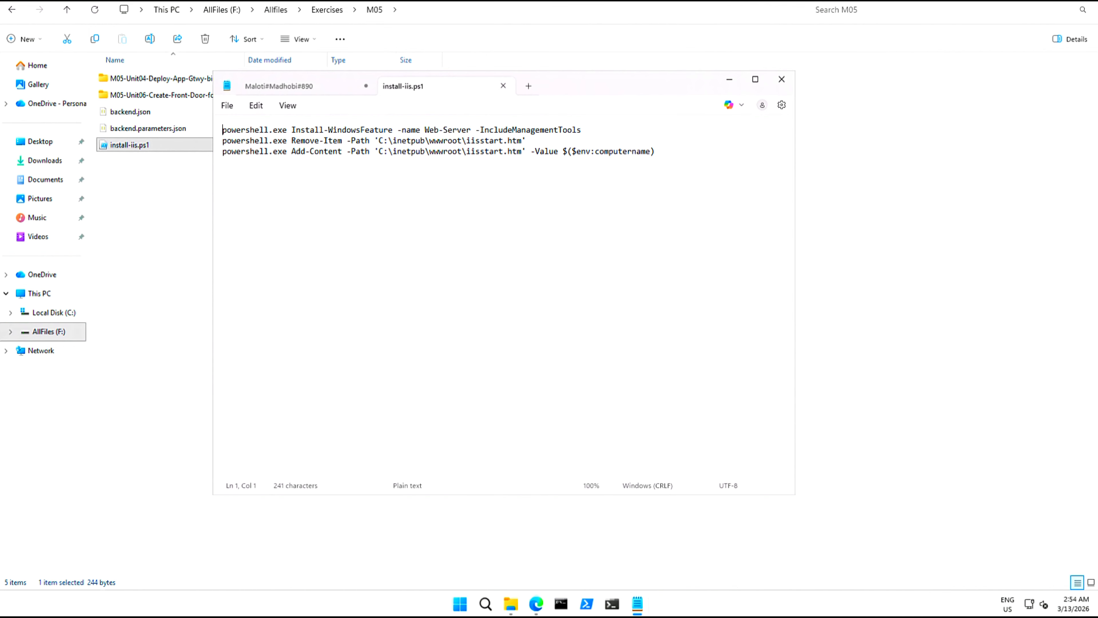
Review the script's Web-Server feature, iisstart.htm path and $env:computername, then return to the Azure portal.
double_click(454, 129)
left_click(319, 141)
left_click_drag(378, 151, 521, 151)
left_click_drag(650, 151, 572, 151)
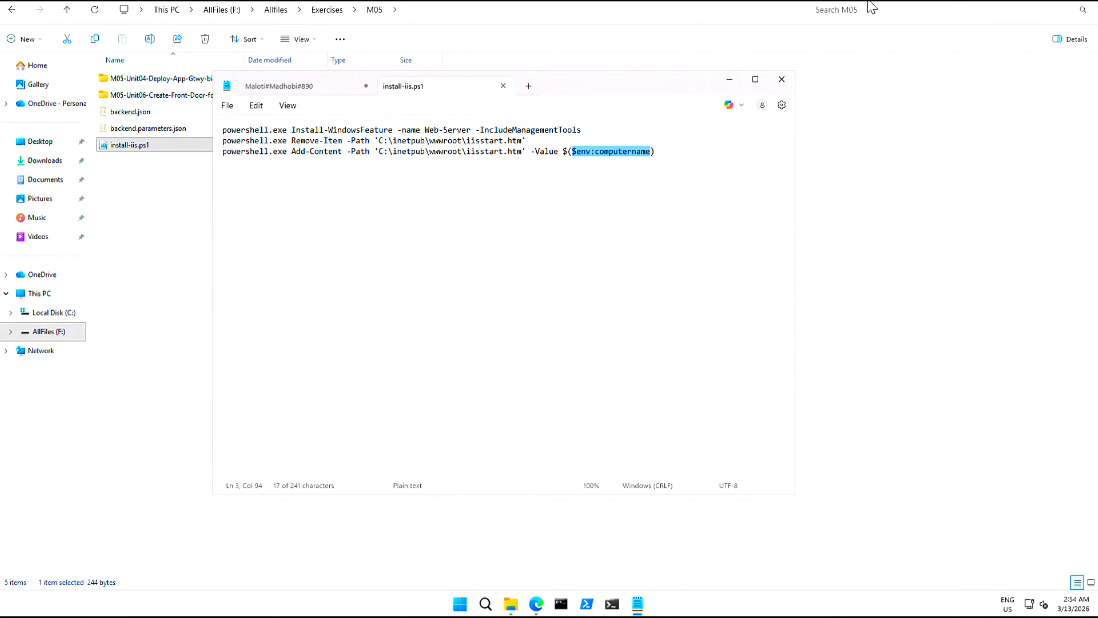
left_click(1032, 4)
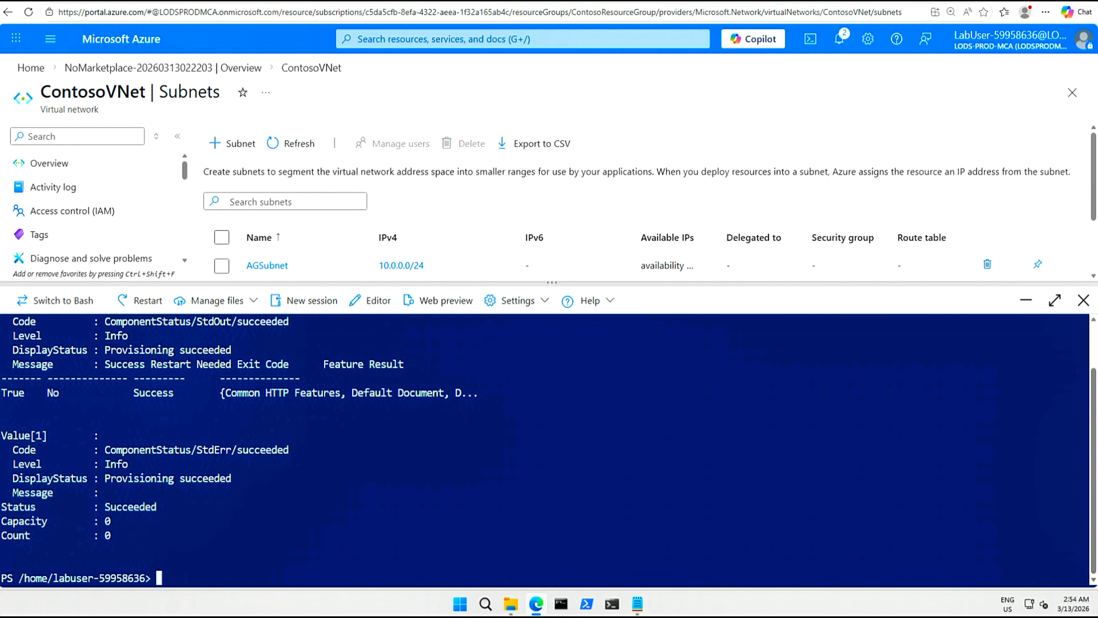
Run Invoke-AzVMRunCommand with install-iis.ps1 on BackendVM2, then minimize Cloud Shell.
type("Invoke-AzVMRunCommand -ResourceGroupName 'ContosoResourceGroup' -Name 'BackendVM2' -CommandId 'R")
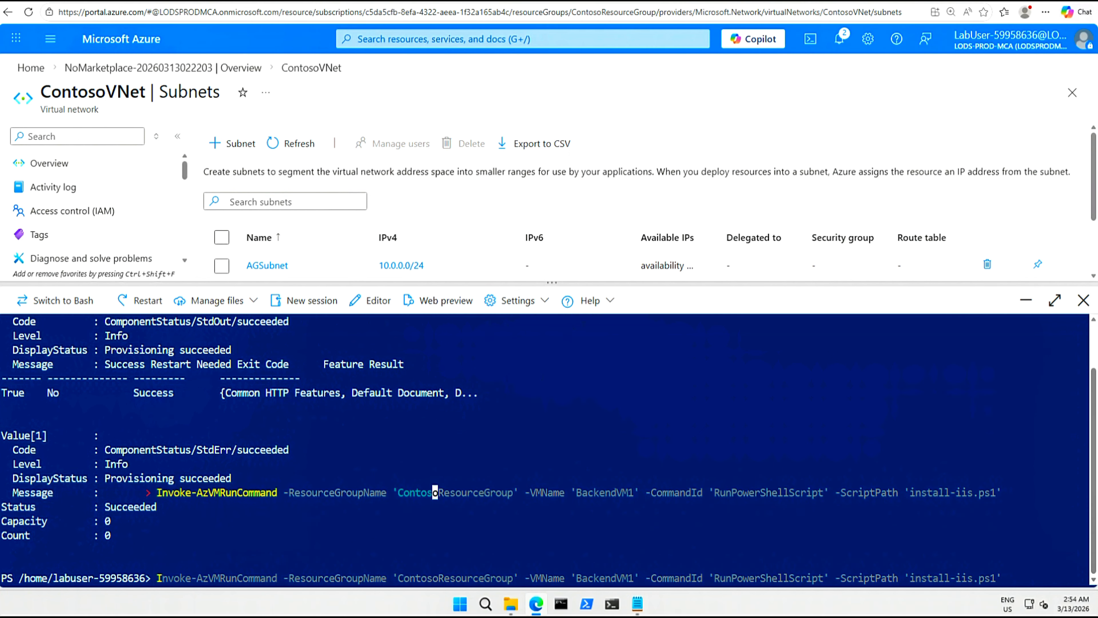
type("unPowerShellScript' -ScriptPath 'install-iis.ps1'")
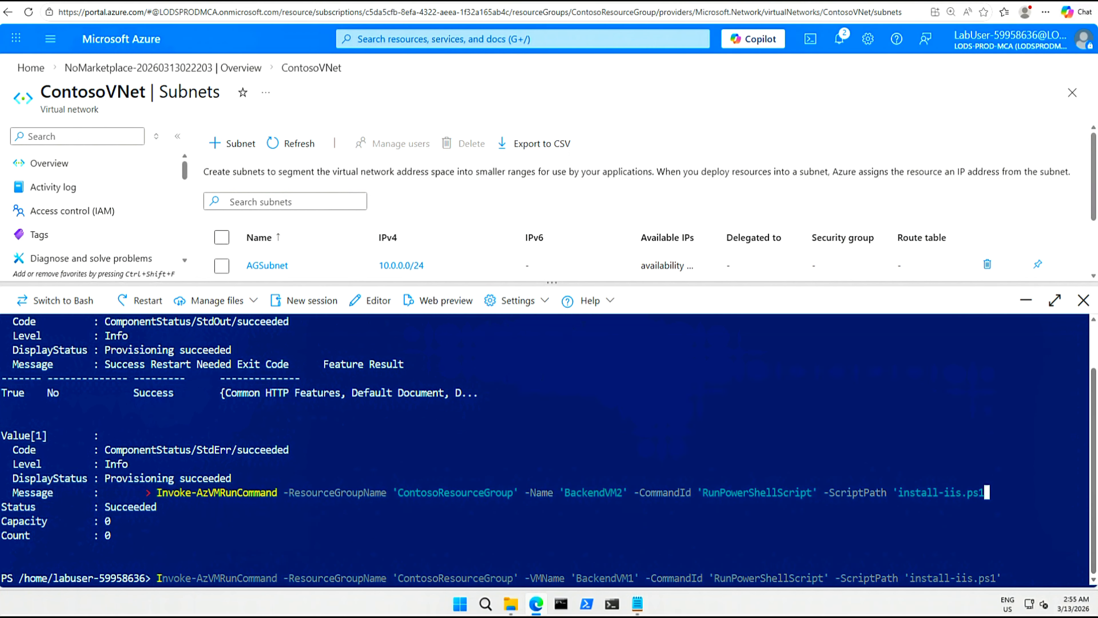
key("Return")
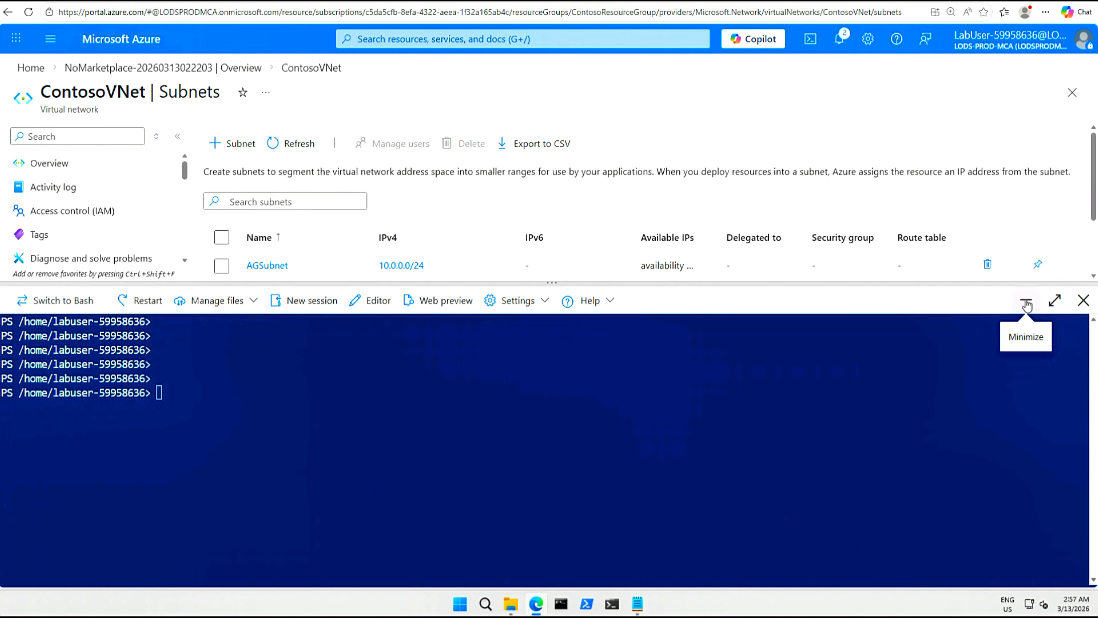
left_click(1026, 301)
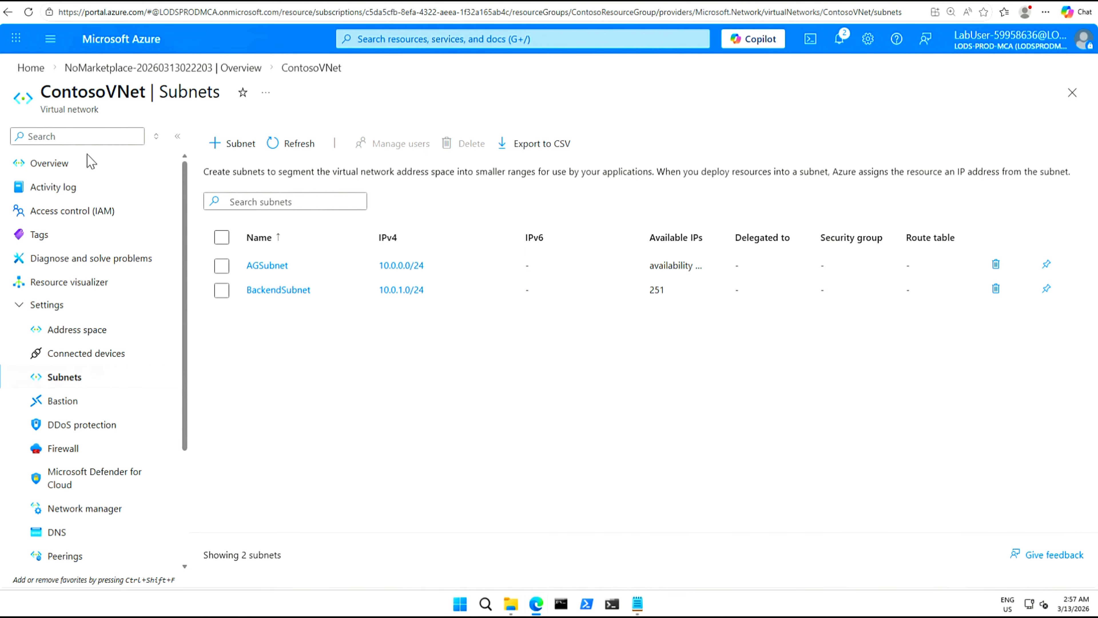
Open ContosoResourceGroup from the portal home and widen the Name column to show full resource names.
left_click(36, 70)
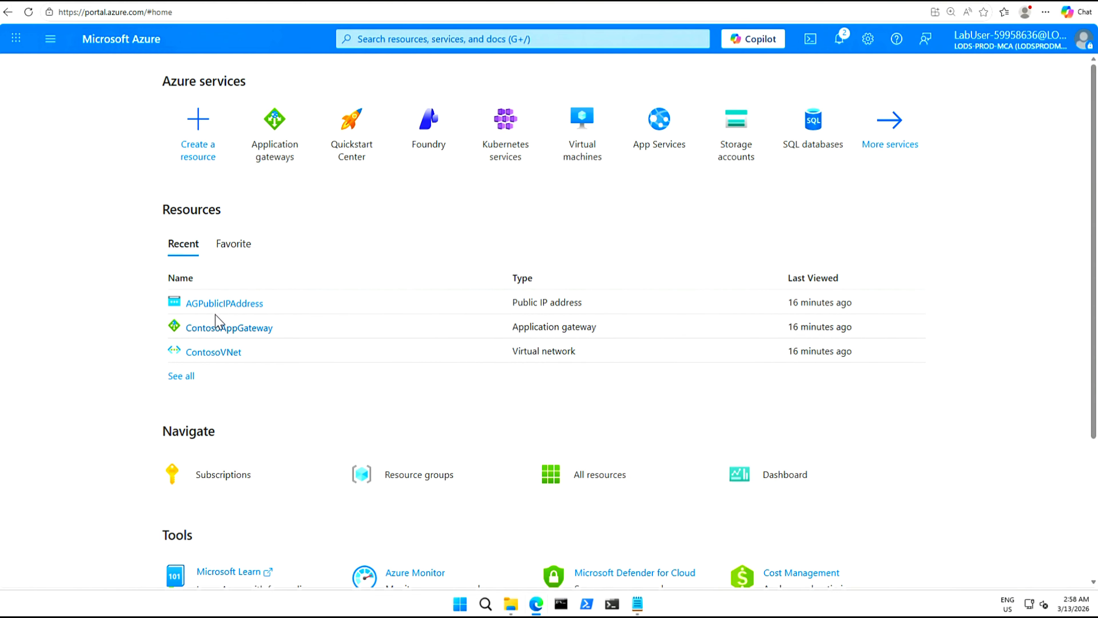
left_click(411, 476)
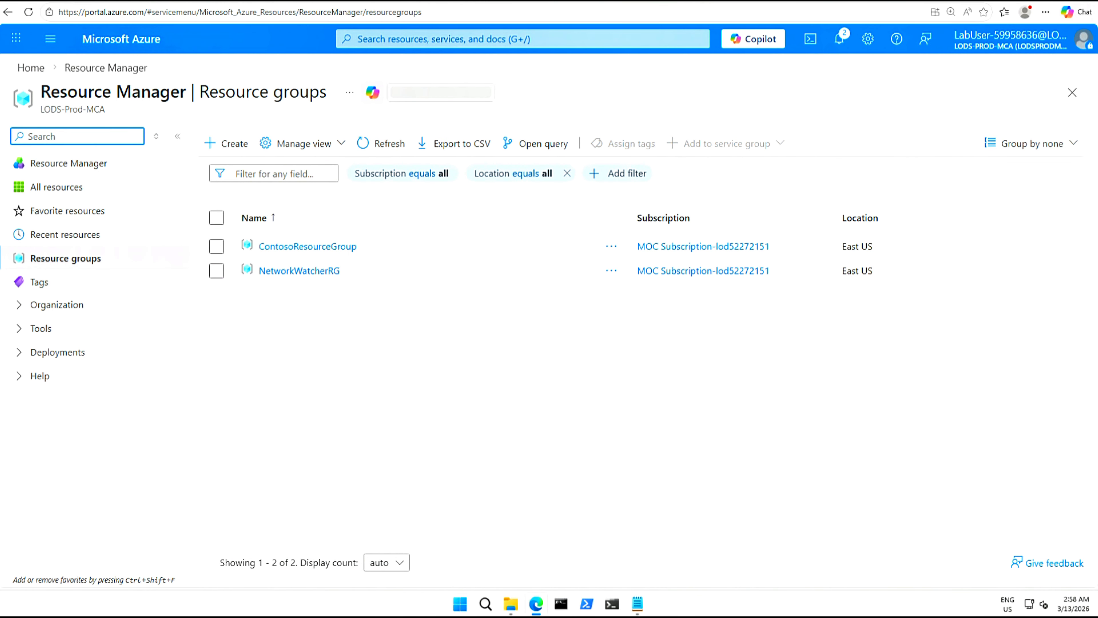
left_click(327, 248)
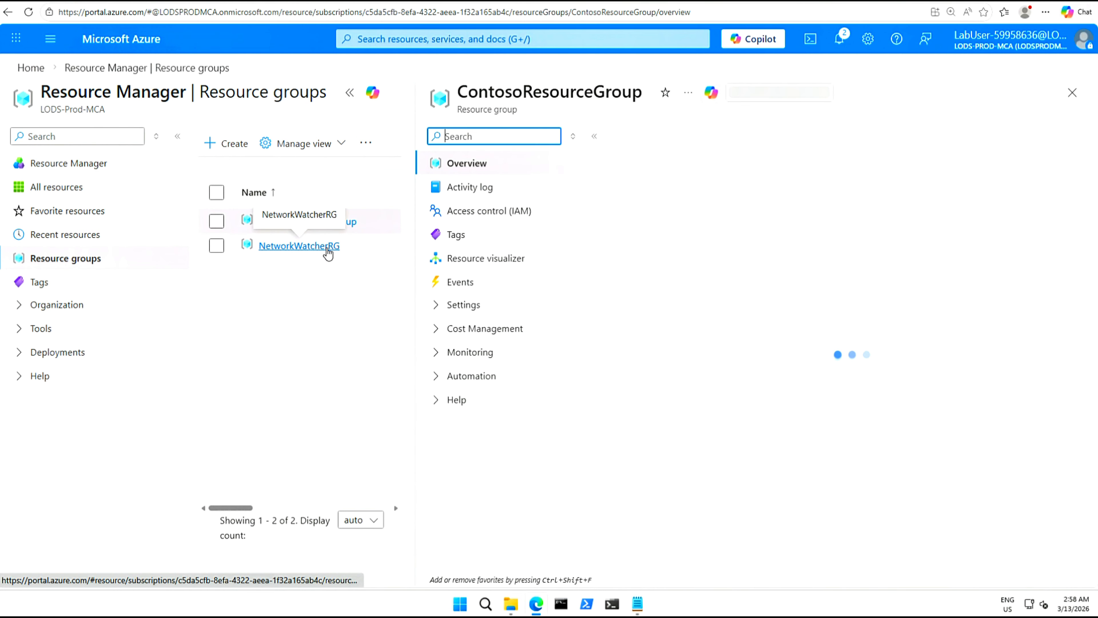
left_click(349, 93)
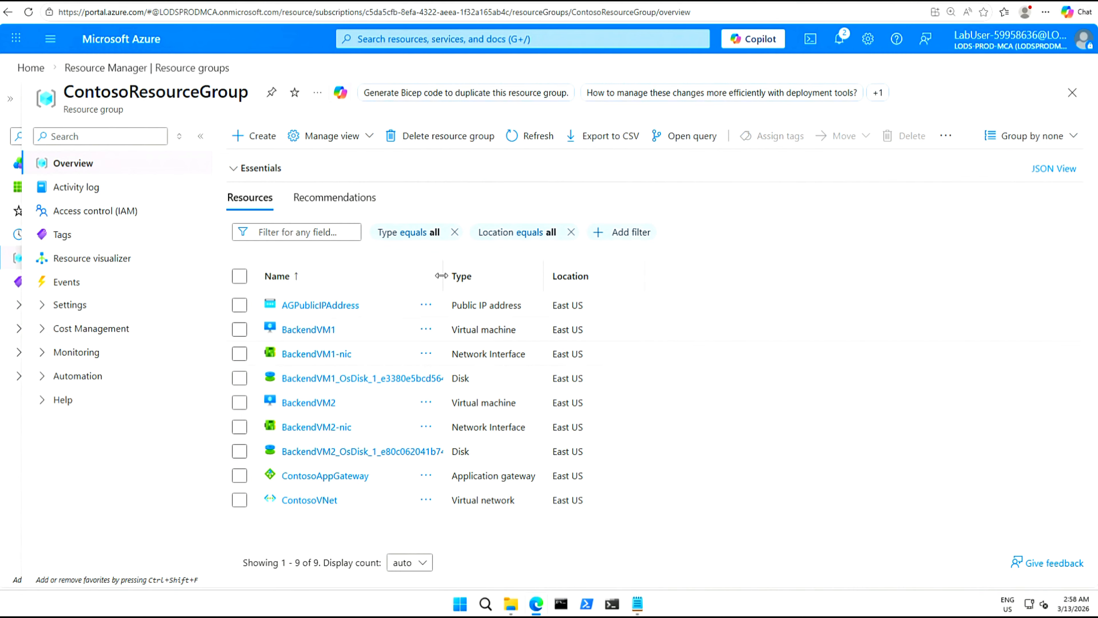
left_click_drag(442, 276, 725, 277)
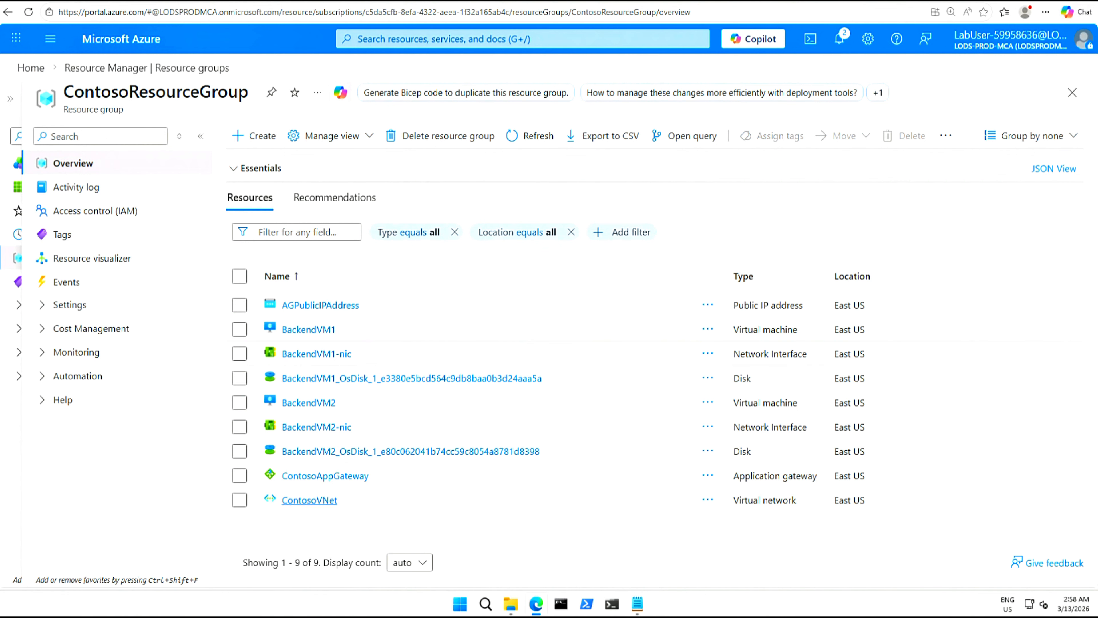
Open ContosoAppGateway and go to Backend pools under its Settings.
left_click(328, 476)
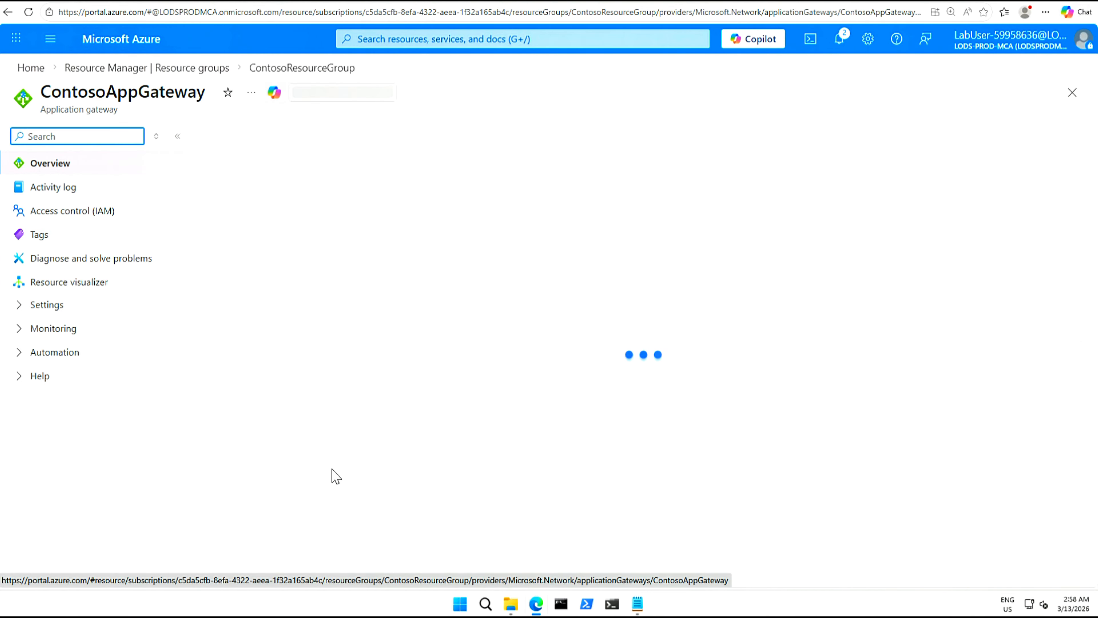
left_click(19, 305)
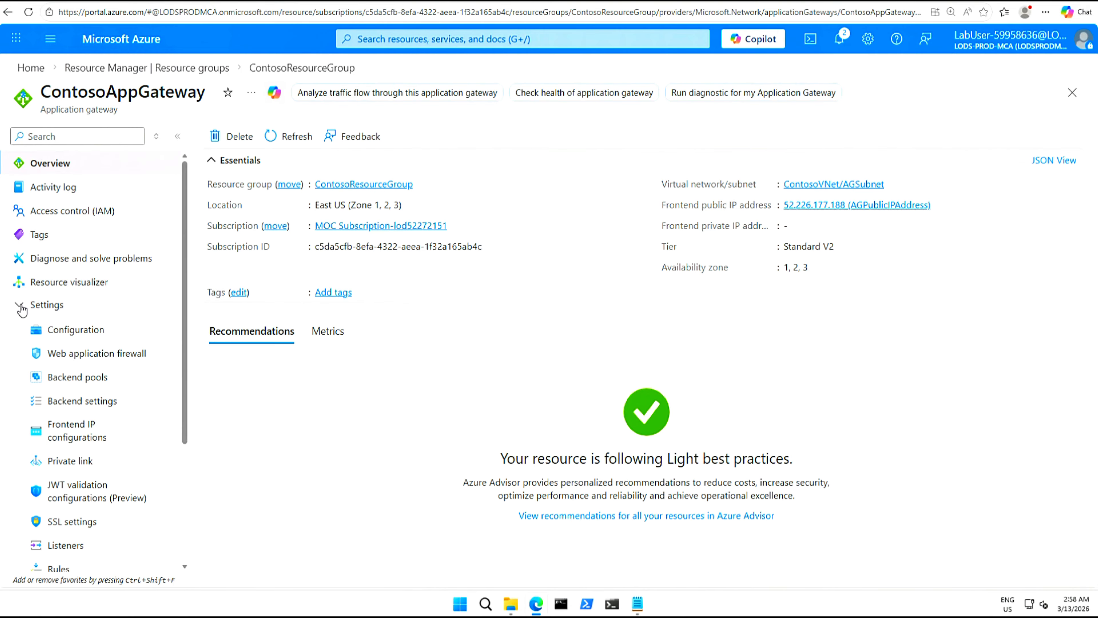
left_click(77, 384)
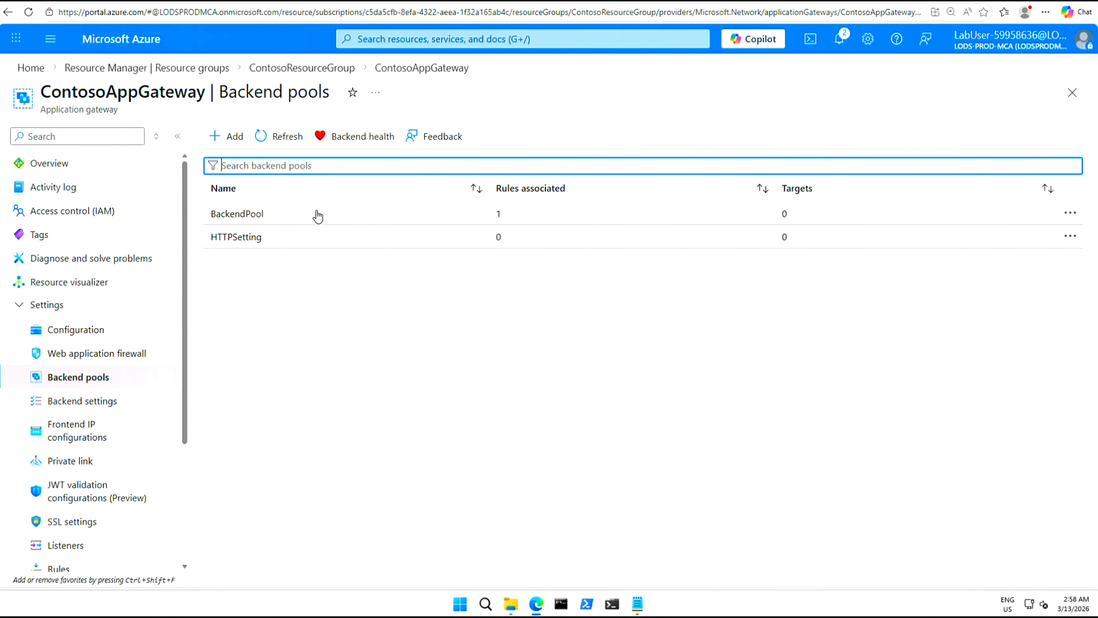
Open BackendPool, keep 'without targets' at No, and add virtual machine target BackendVM1-nic.
left_click(237, 214)
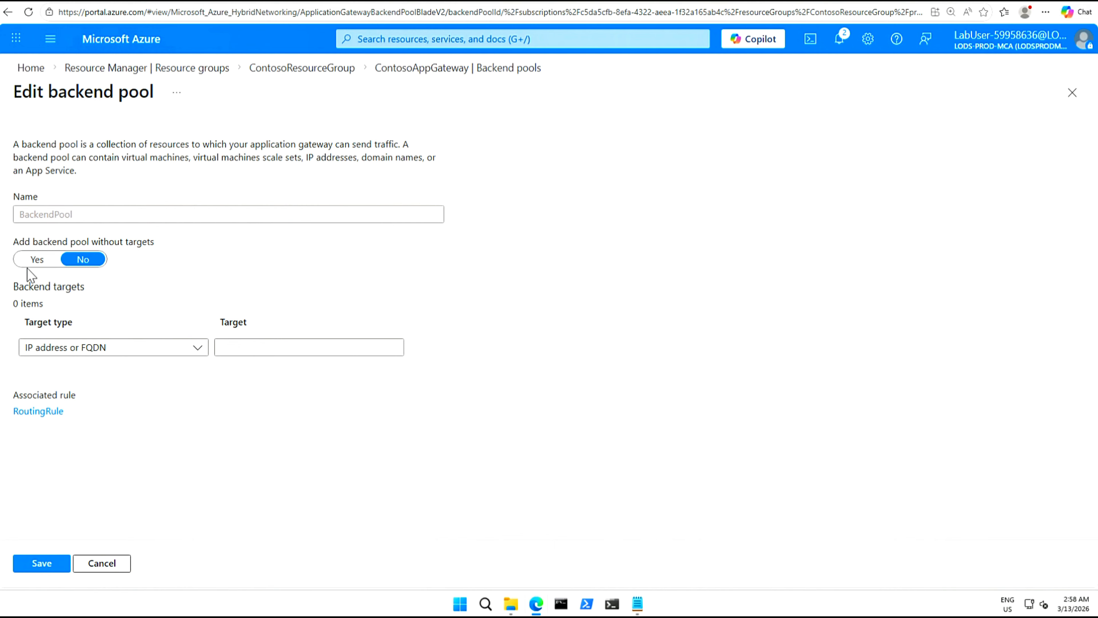
left_click(42, 260)
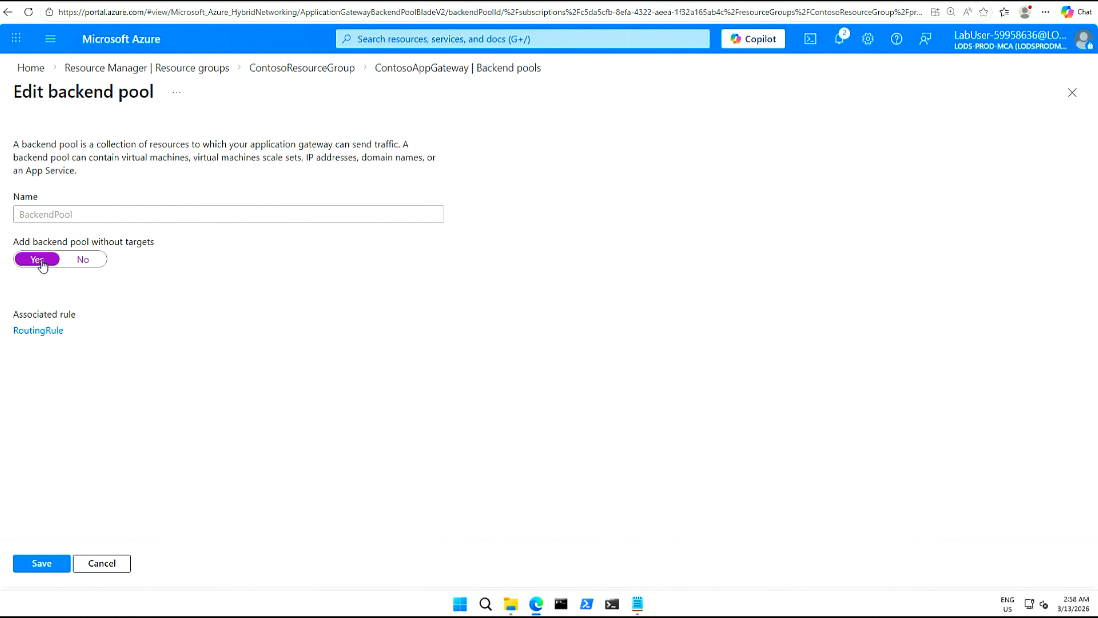
left_click(78, 262)
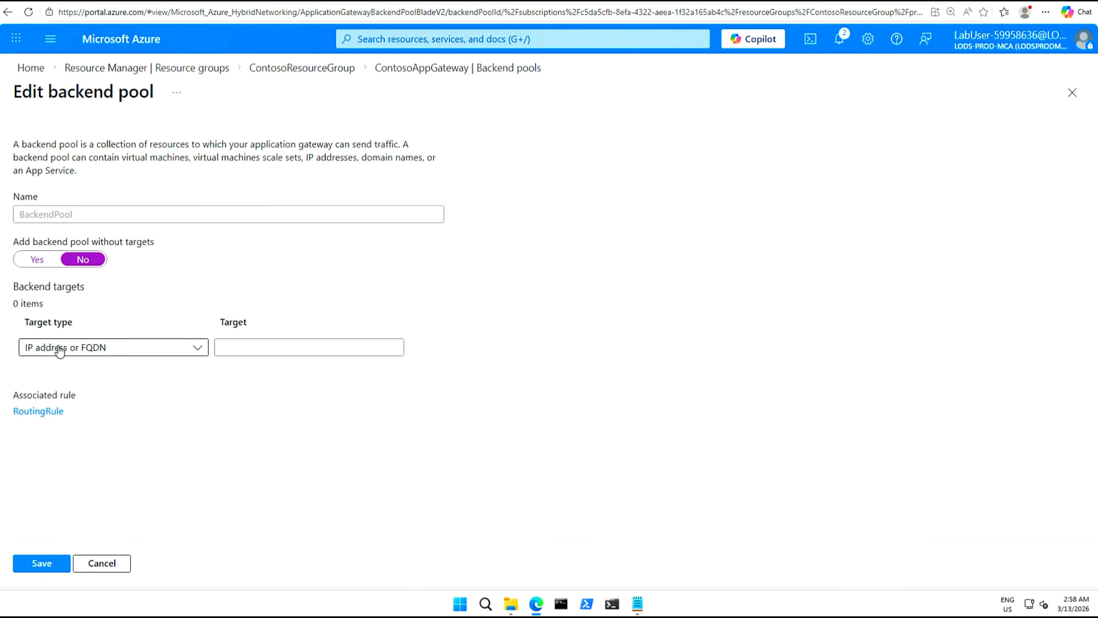
left_click(197, 348)
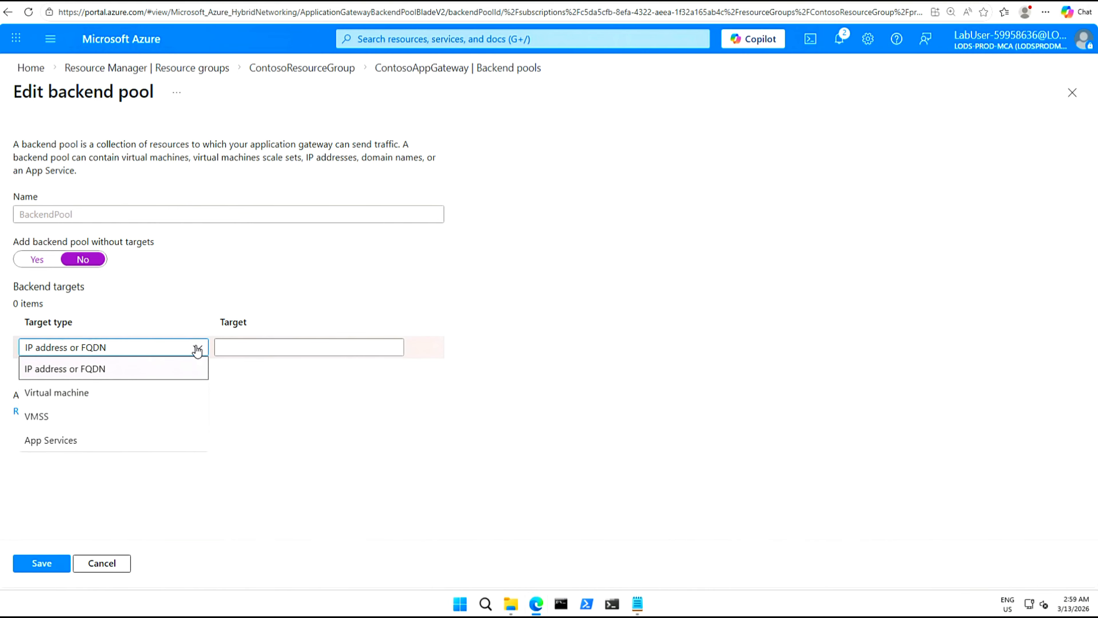
left_click(68, 394)
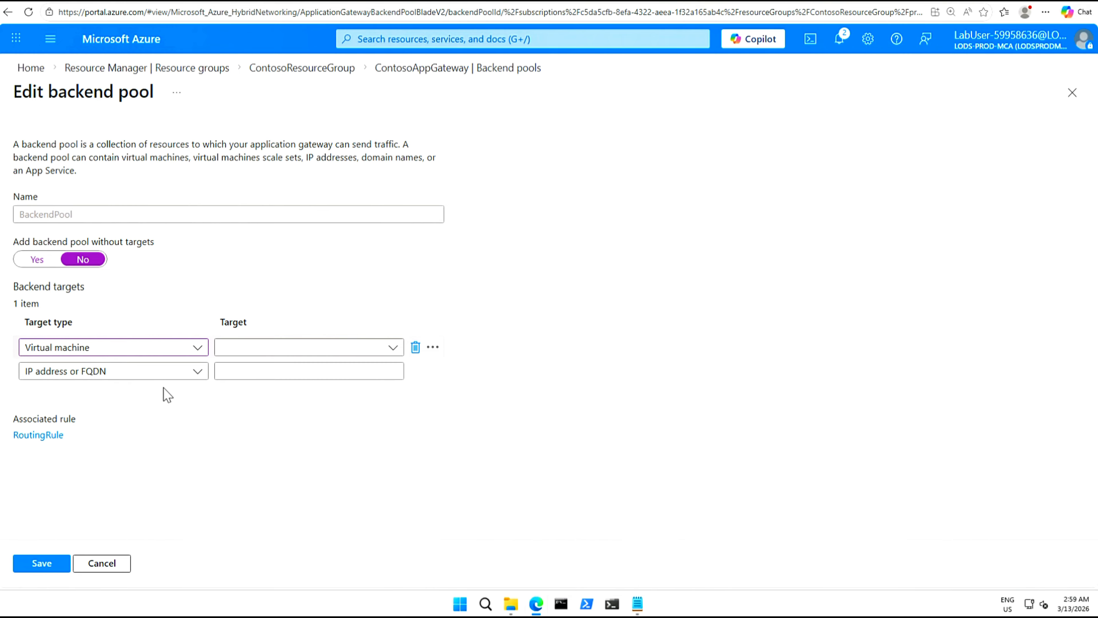
left_click(392, 348)
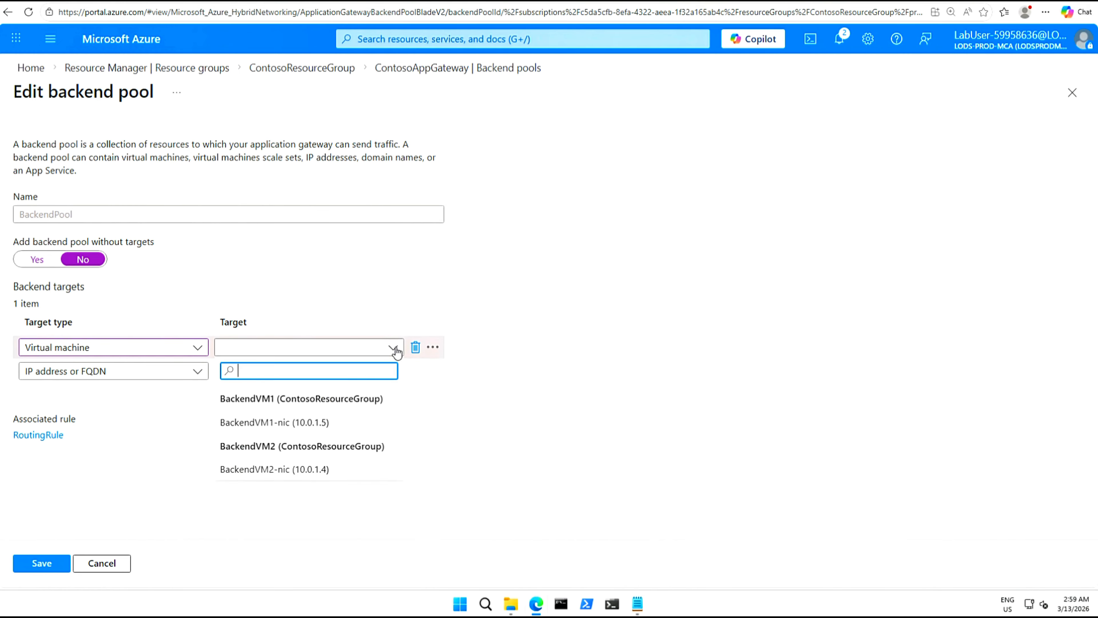
left_click(287, 423)
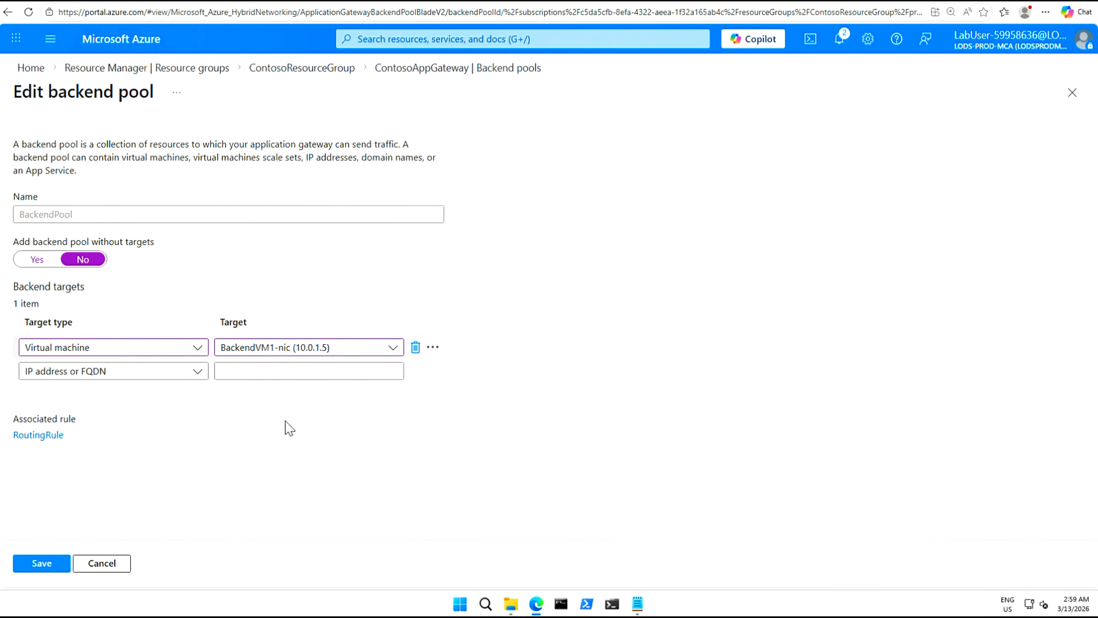
Add BackendVM2-nic as a second virtual machine target and save the pool.
left_click(200, 375)
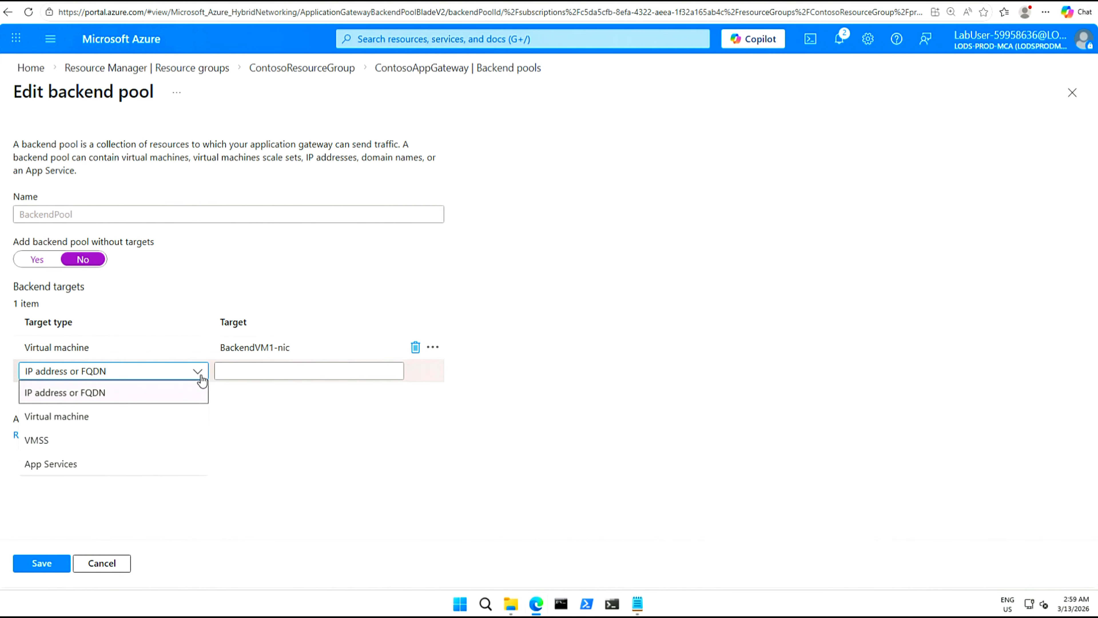
left_click(86, 417)
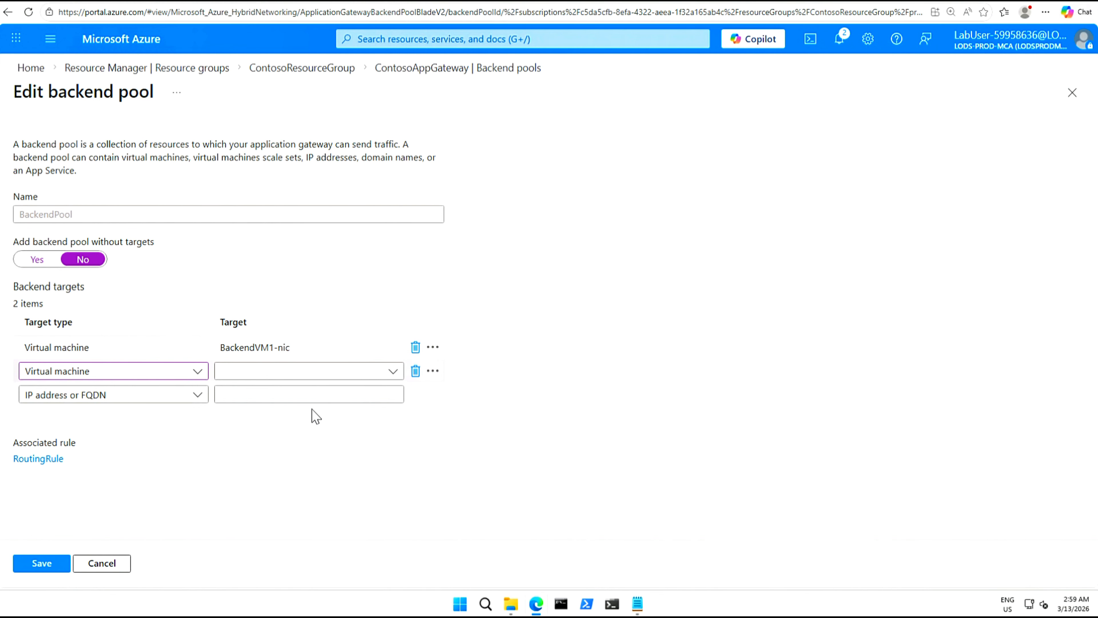
left_click(396, 411)
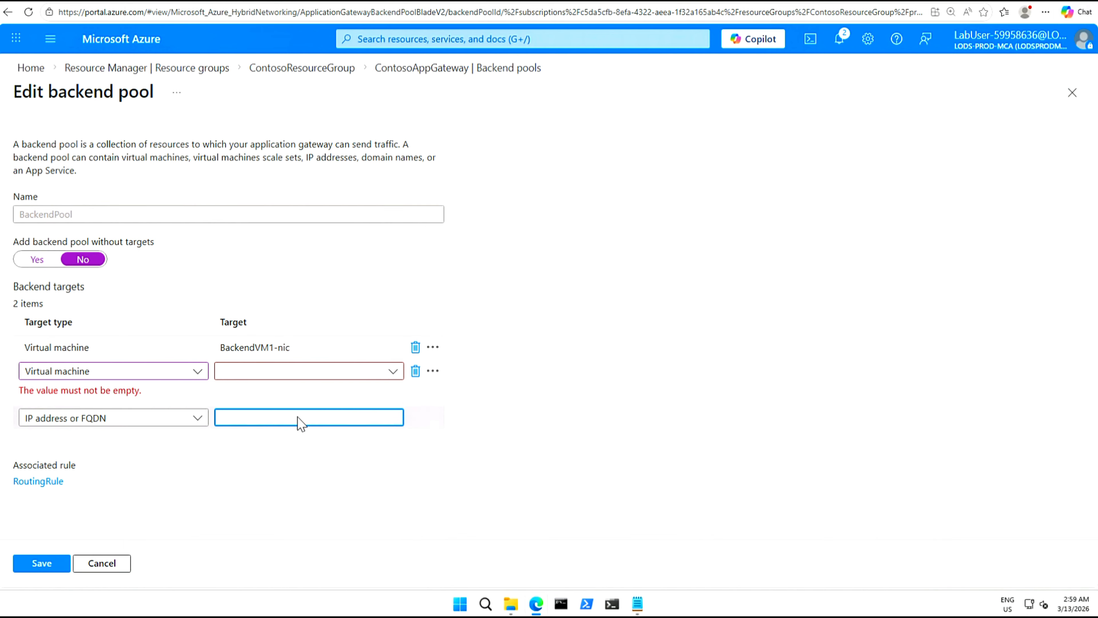
left_click(394, 374)
left_click(274, 494)
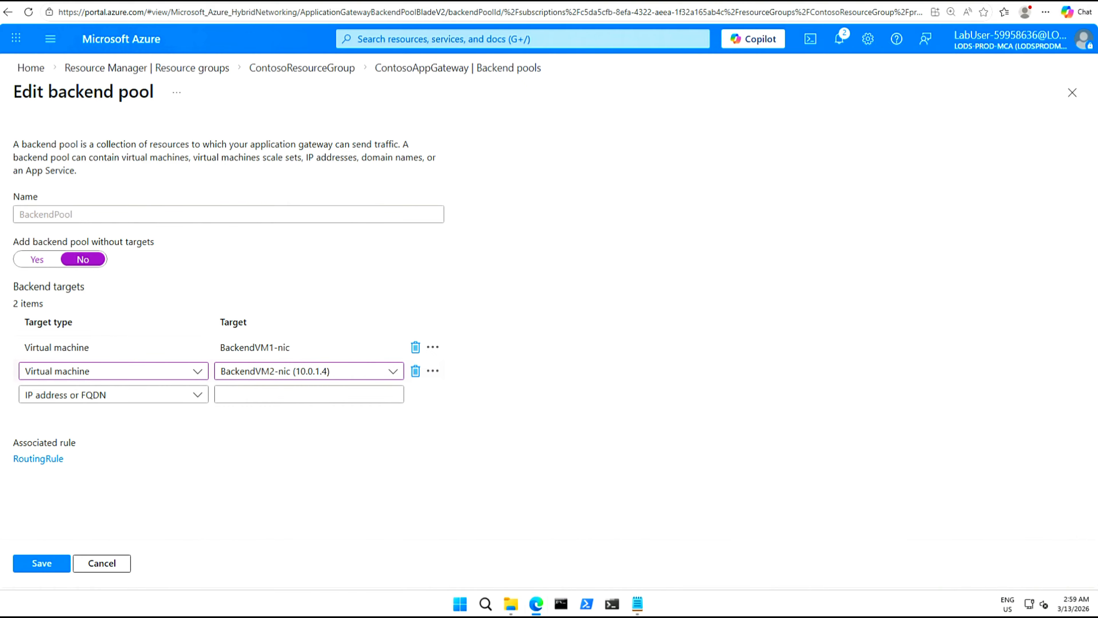
left_click(34, 562)
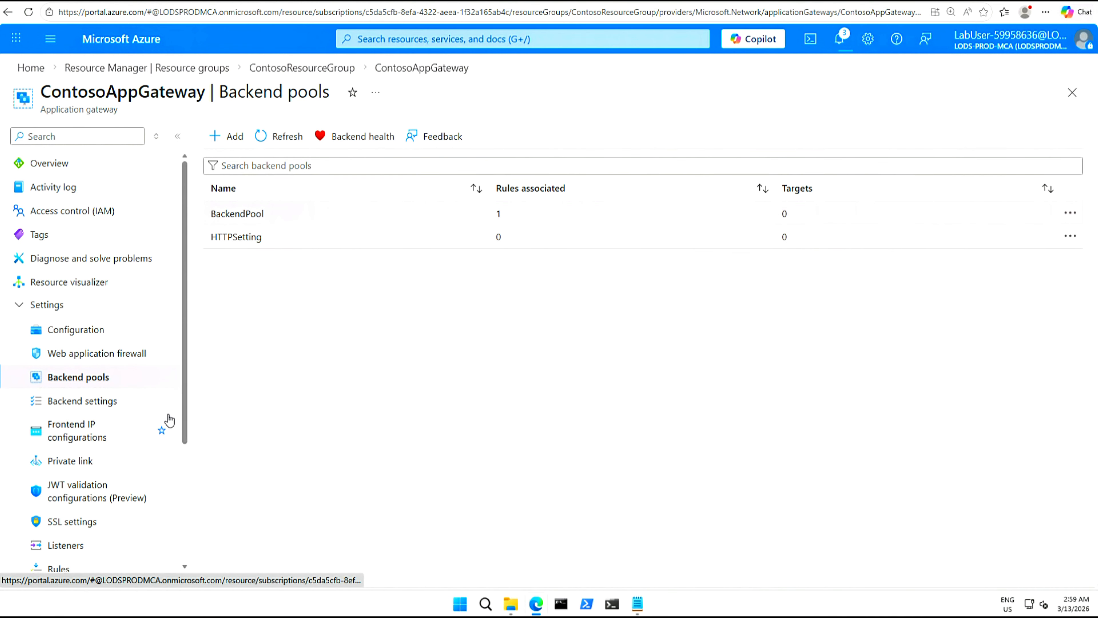
Check Backend health shows both servers Healthy (2/2), then return to the Backend pools list.
scroll(185, 428, "down", 2)
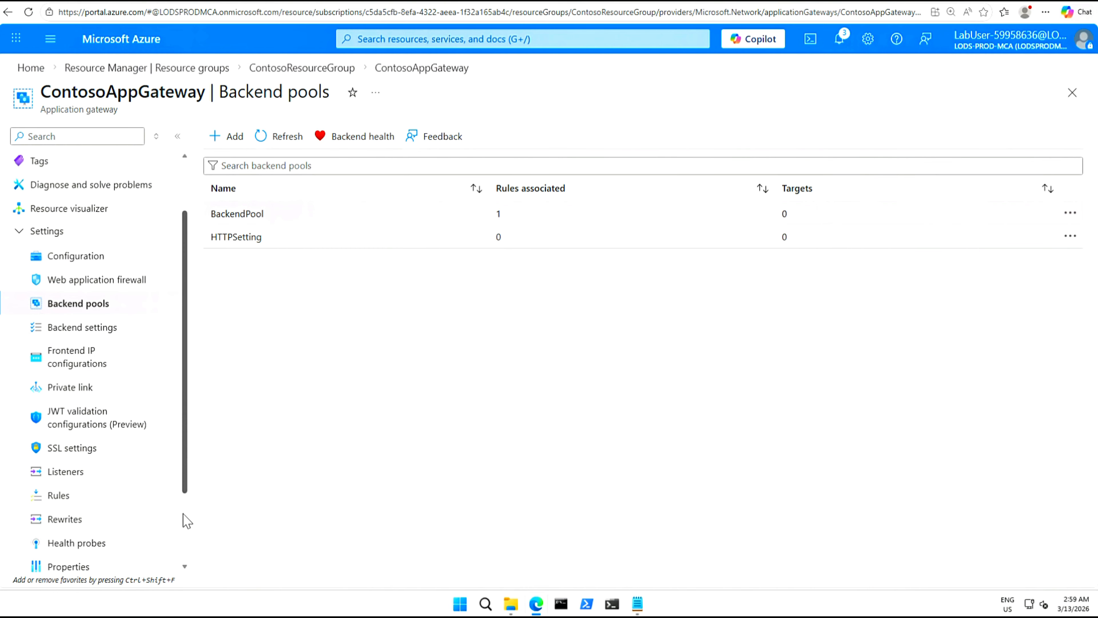
scroll(189, 540, "down", 2)
scroll(184, 533, "up", 1)
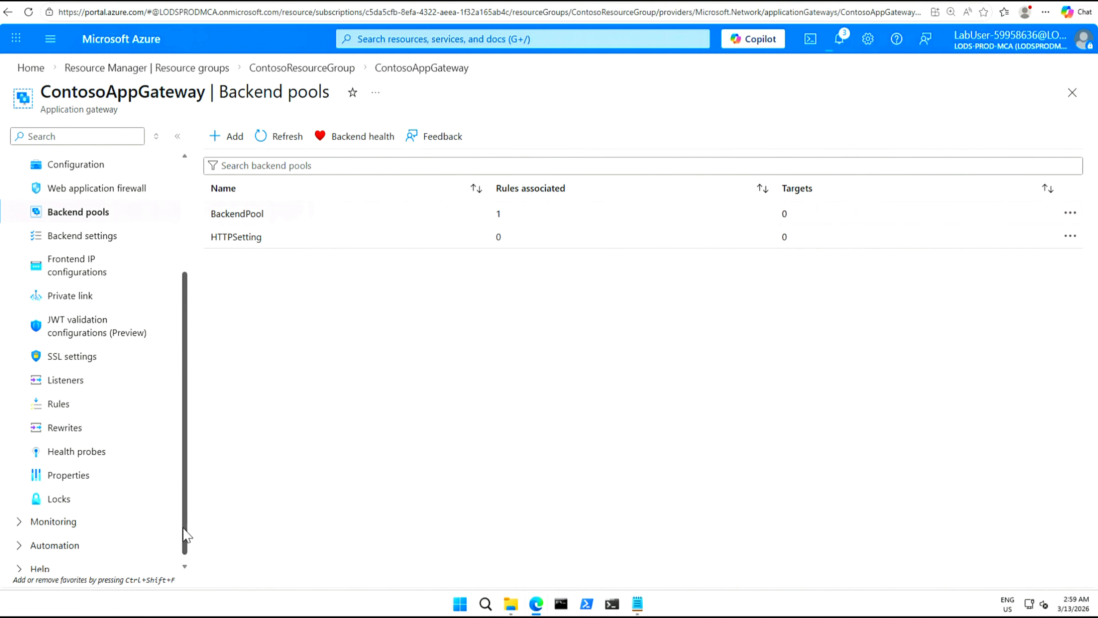
left_click_drag(185, 528, 185, 450)
scroll(185, 450, "up", 1)
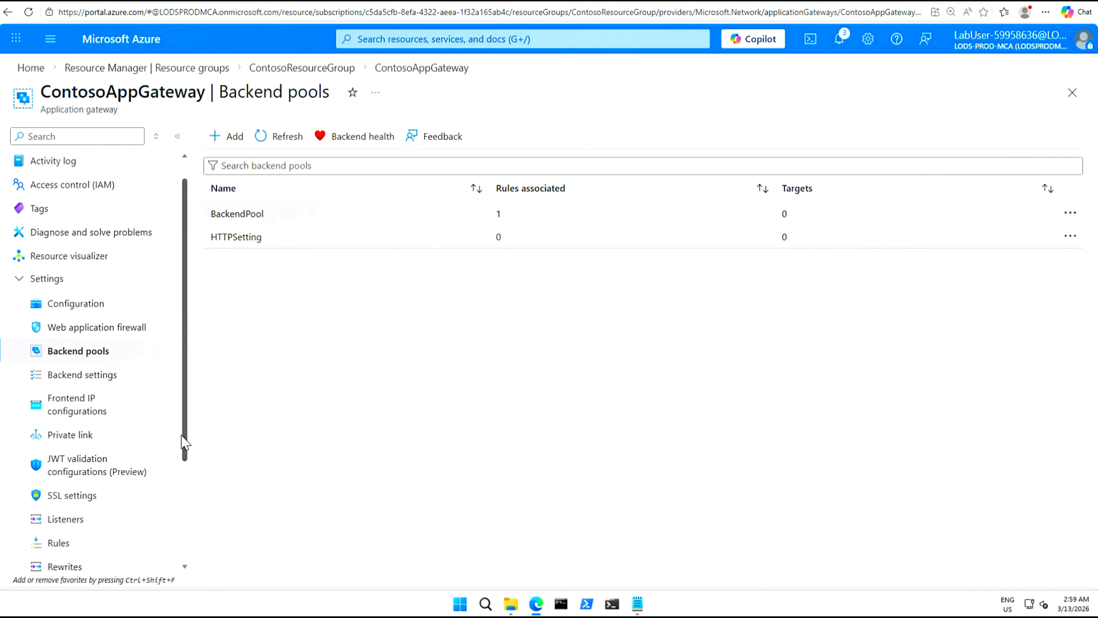
scroll(185, 454, "down", 4)
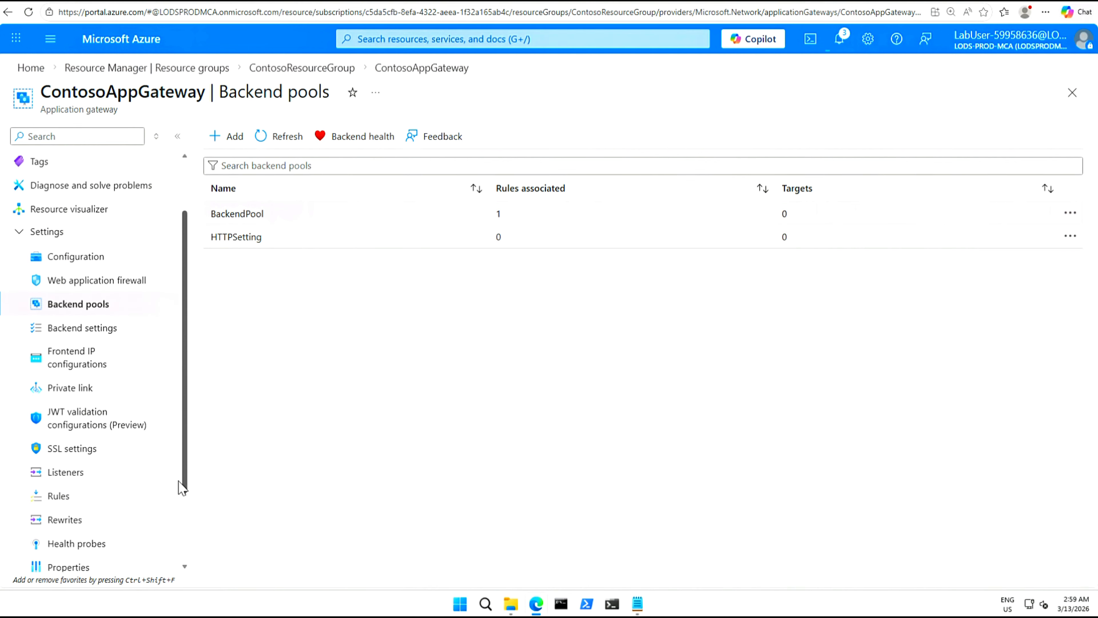
scroll(181, 491, "down", 2)
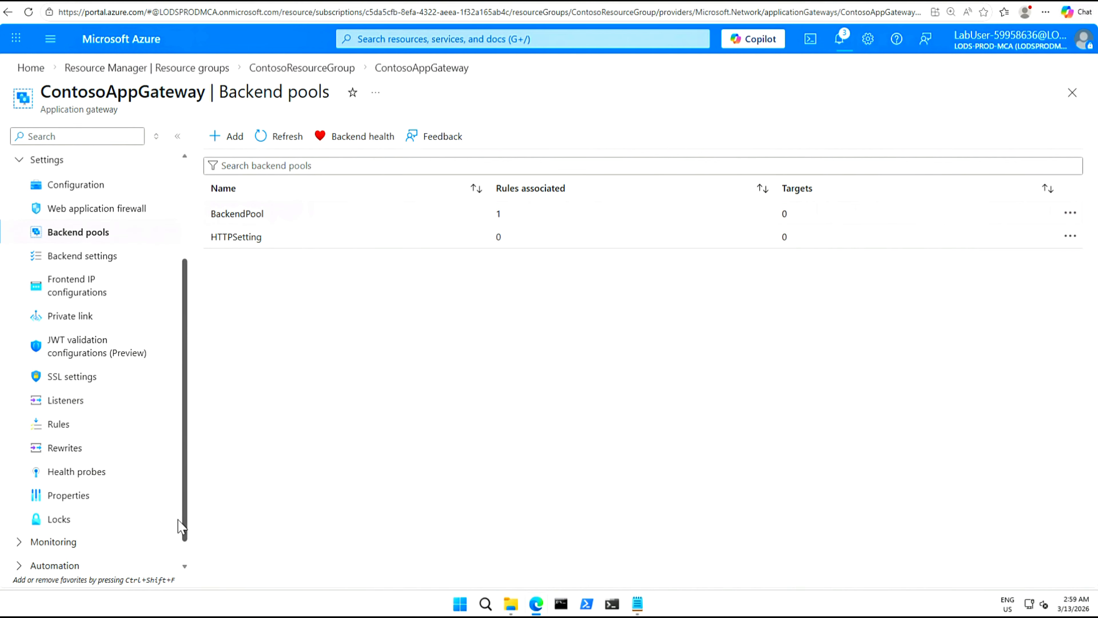
scroll(181, 439, "up", 6)
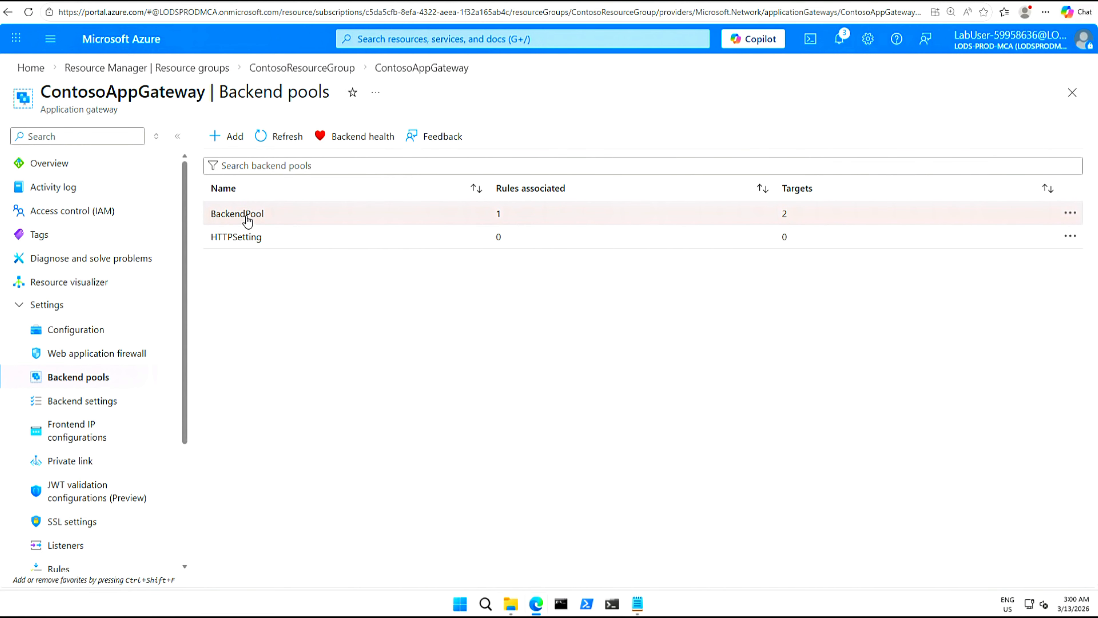
left_click(366, 144)
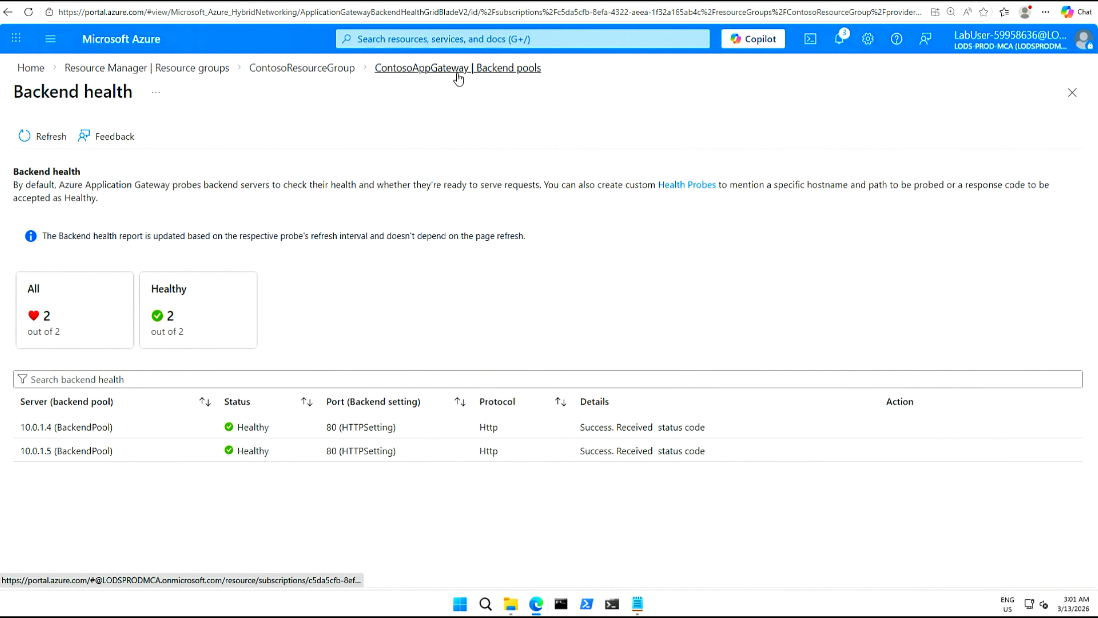
left_click(433, 70)
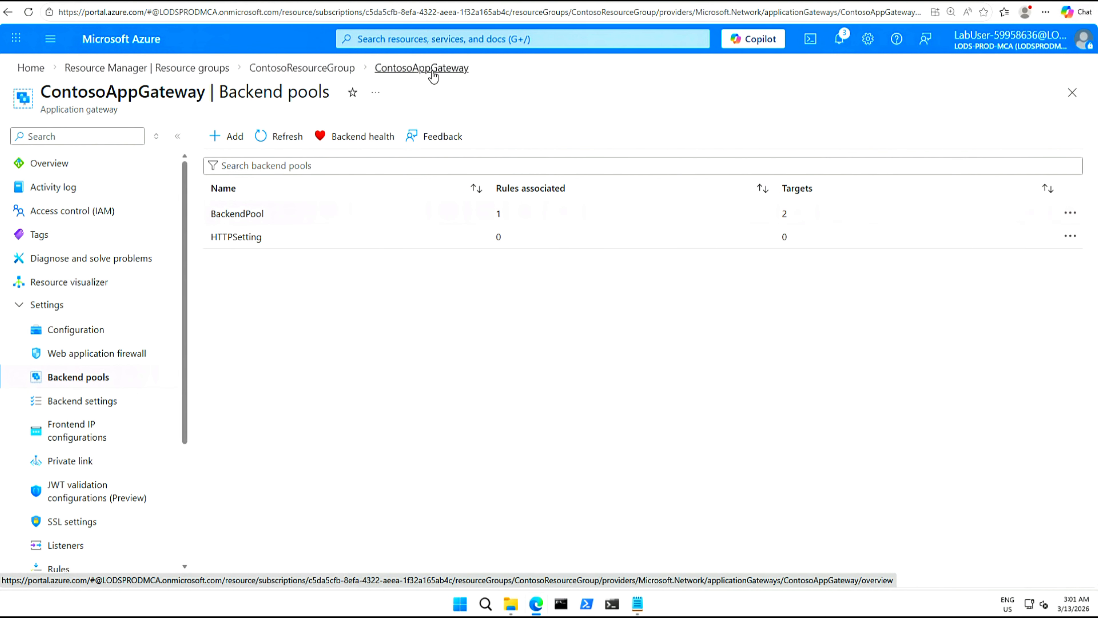
Copy the frontend public IP 52.226.177.188 from the ContosoAppGateway Overview page.
left_click(47, 165)
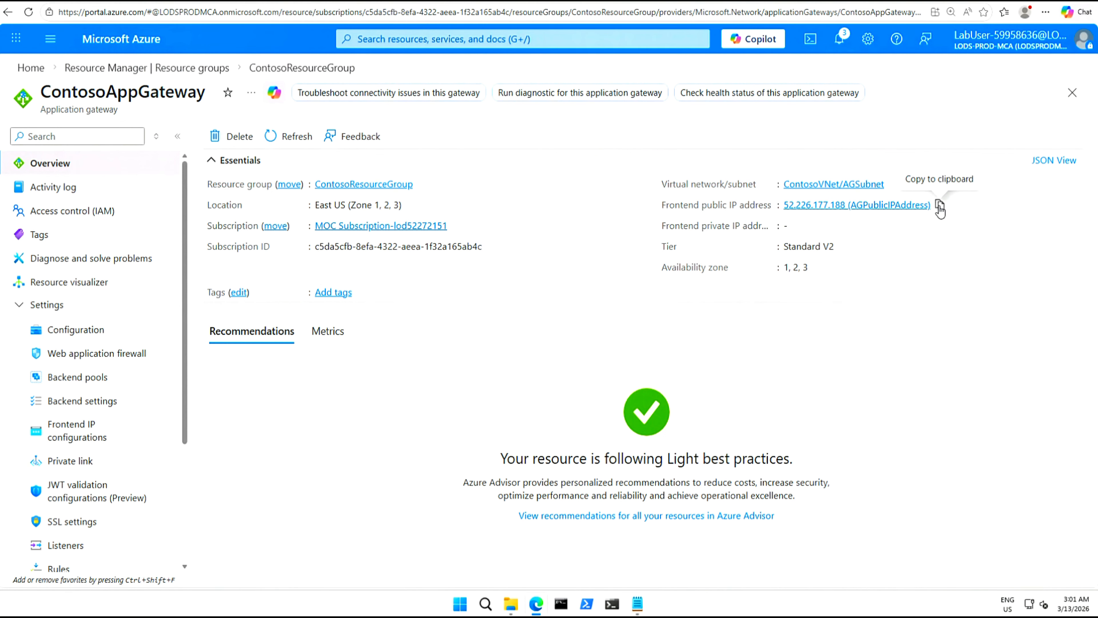
left_click(940, 208)
Browse to 52.226.177.188 in a new tab after trimming the pasted '(AGPublicIPAddress)' label.
key("ctrl+t")
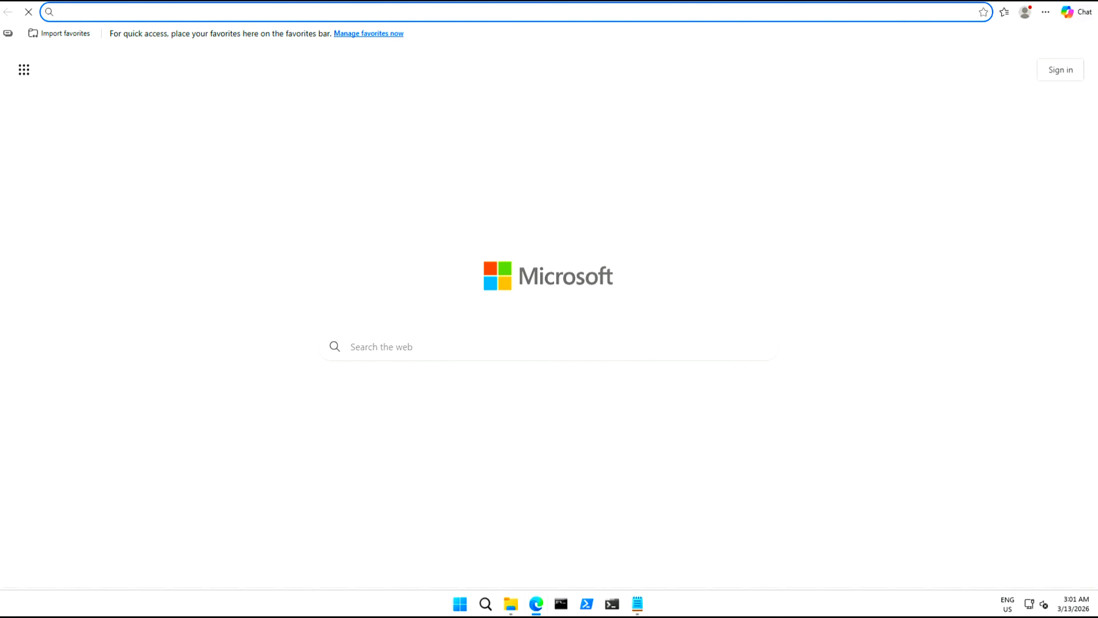
key("ctrl+v")
key("BackSpace")
key("BackSpace")
key("BackSpace")
key("BackSpace")
key("BackSpace")
key("BackSpace")
key("BackSpace")
key("BackSpace")
key("BackSpace")
key("BackSpace")
key("BackSpace")
key("BackSpace")
key("BackSpace")
key("BackSpace")
key("BackSpace")
key("BackSpace")
key("BackSpace")
key("BackSpace")
key("BackSpace")
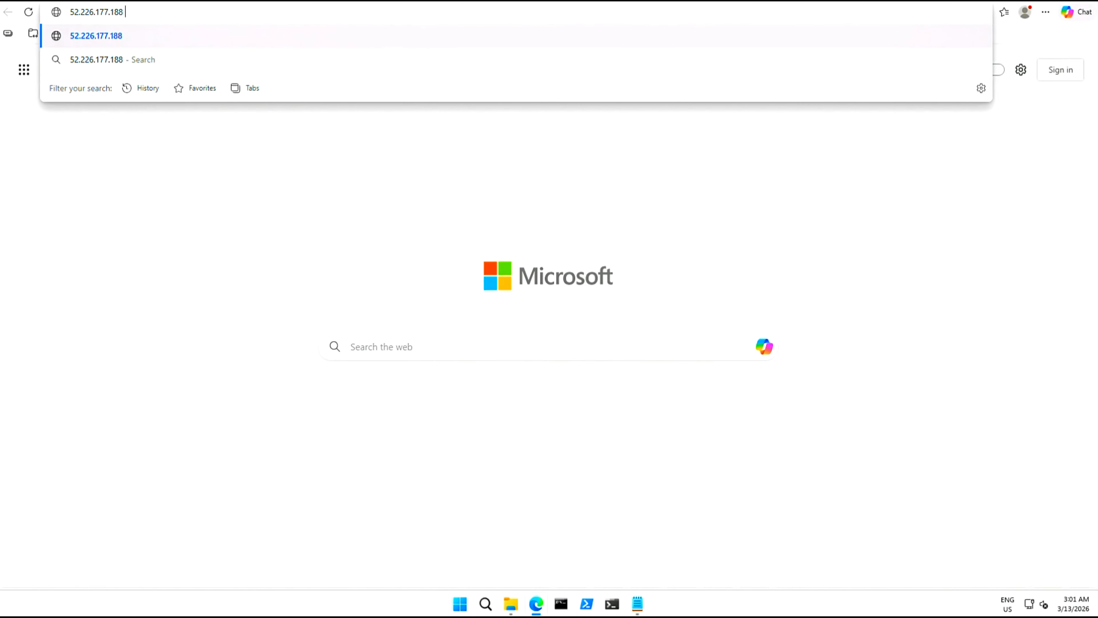
key("BackSpace")
type("8")
key("Return")
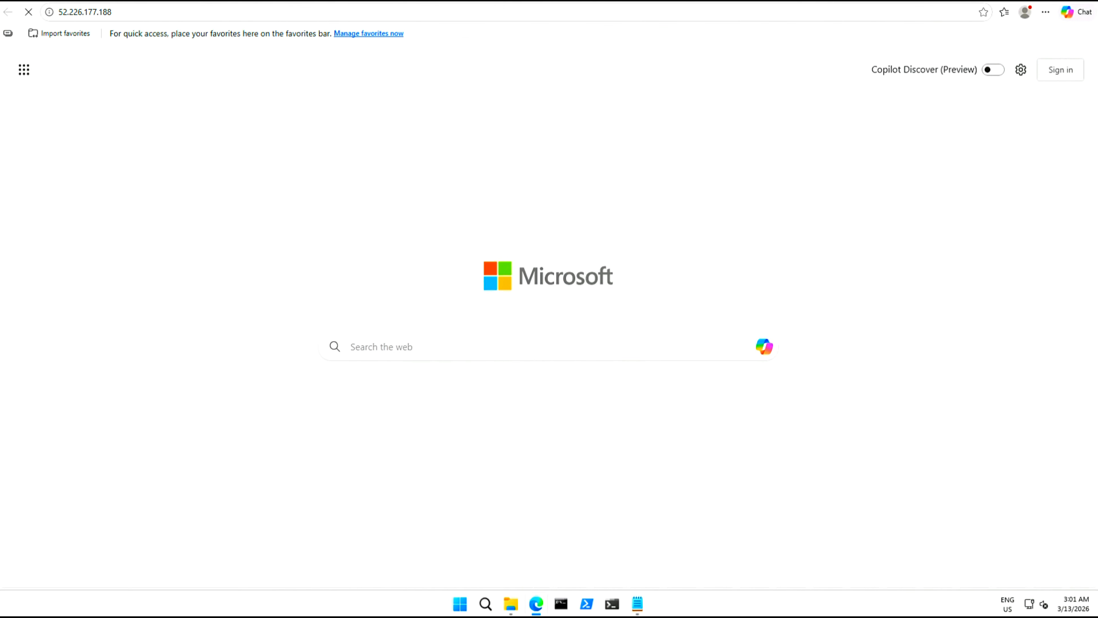